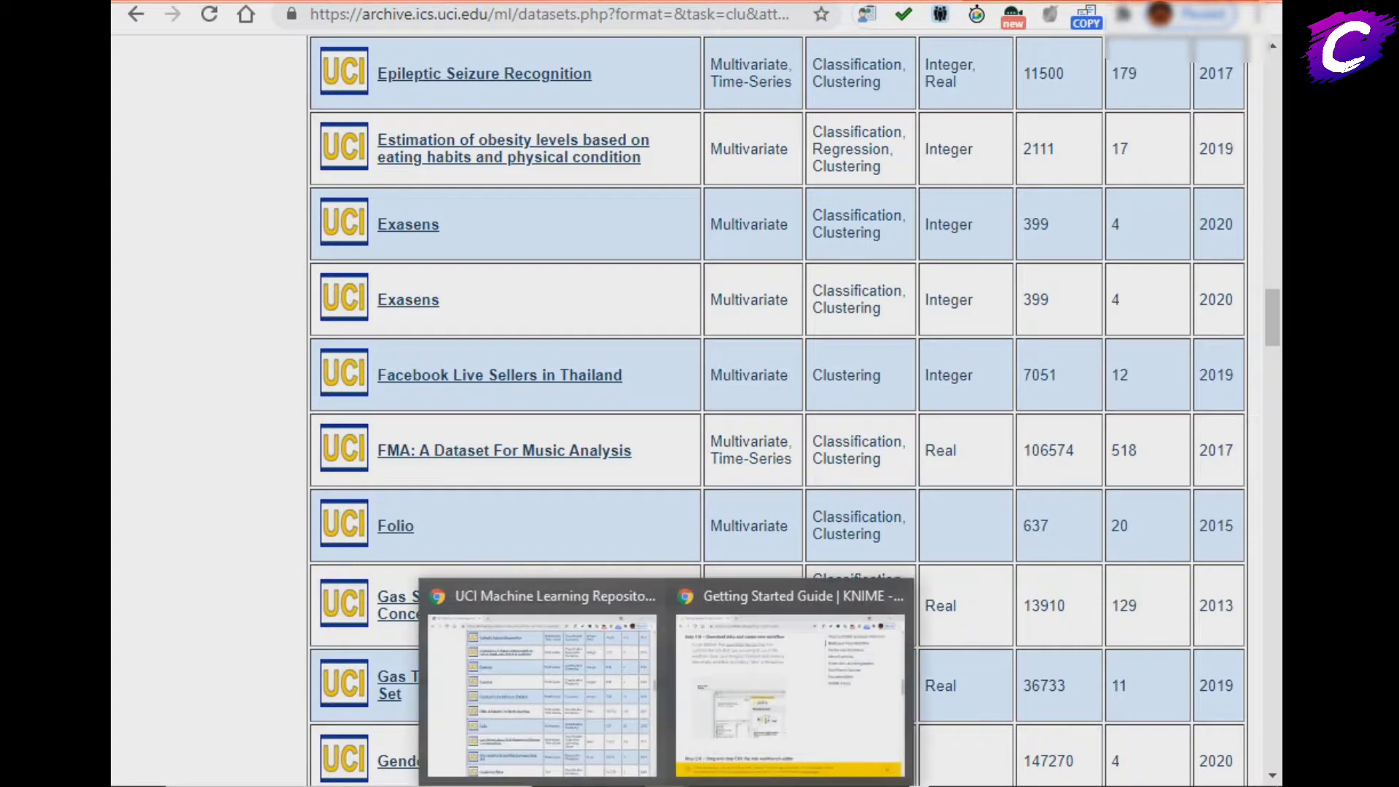
Step: Switch to KNIME Analytics Platform and add the sales_data CSV file to the empty sample1 workflow
{"action": "left_click", "coordinate": [791, 685]}
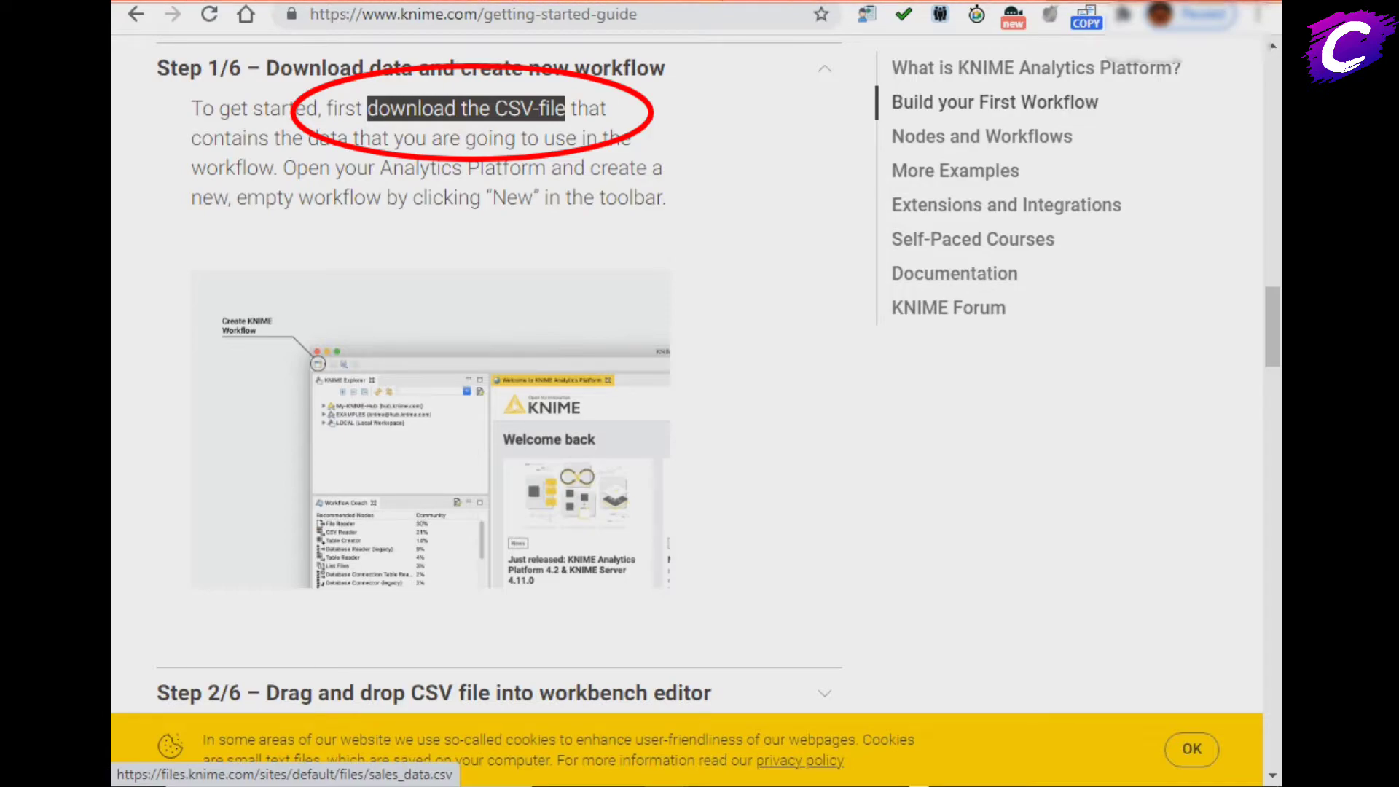
{"action": "key", "text": "alt+Tab"}
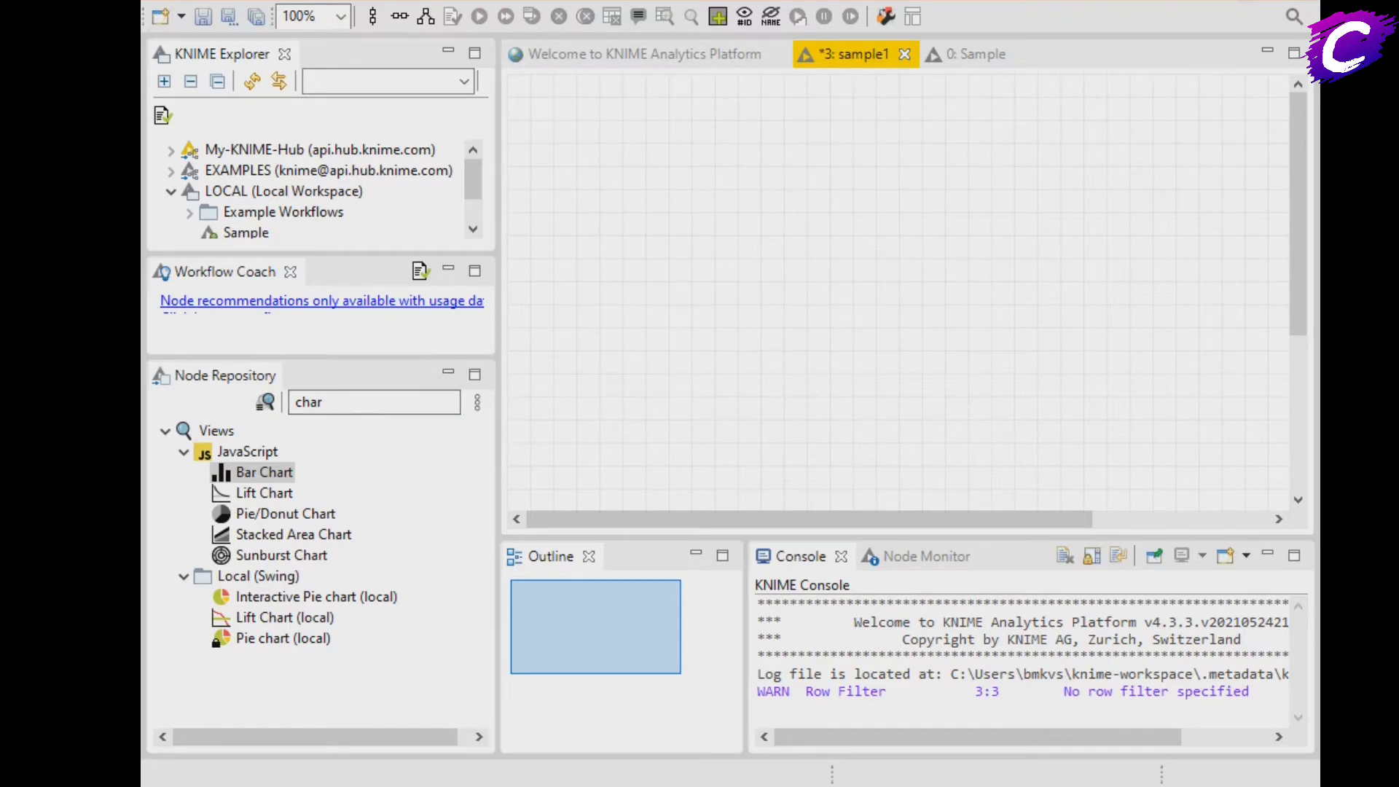
{"action": "key", "text": "alt+Tab"}
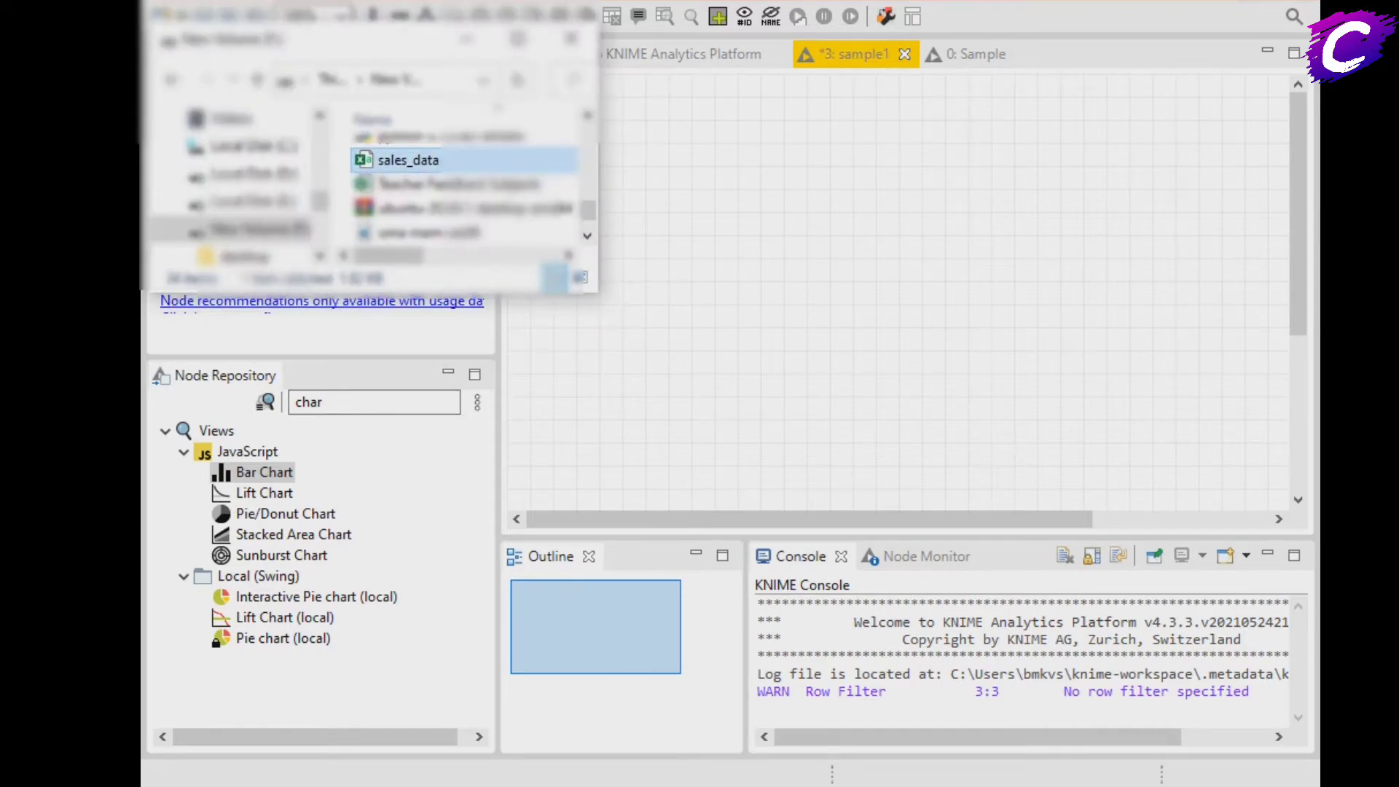
{"action": "left_click_drag", "start_coordinate": [466, 162], "coordinate": [743, 233]}
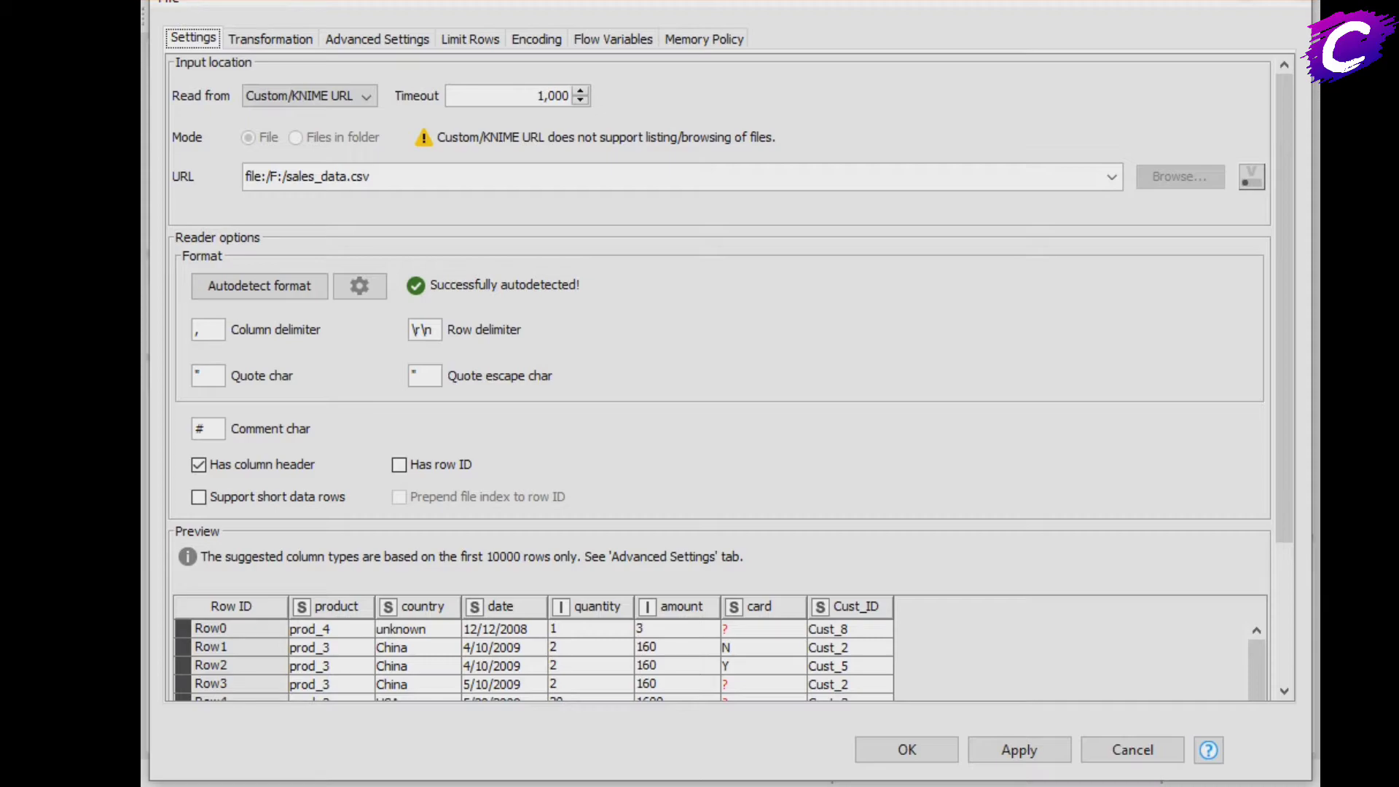
Step: Examine the CSV preview rows, checking the country, quantity and card columns for unknown or missing values
{"action": "left_click_drag", "start_coordinate": [1284, 308], "coordinate": [1284, 447]}
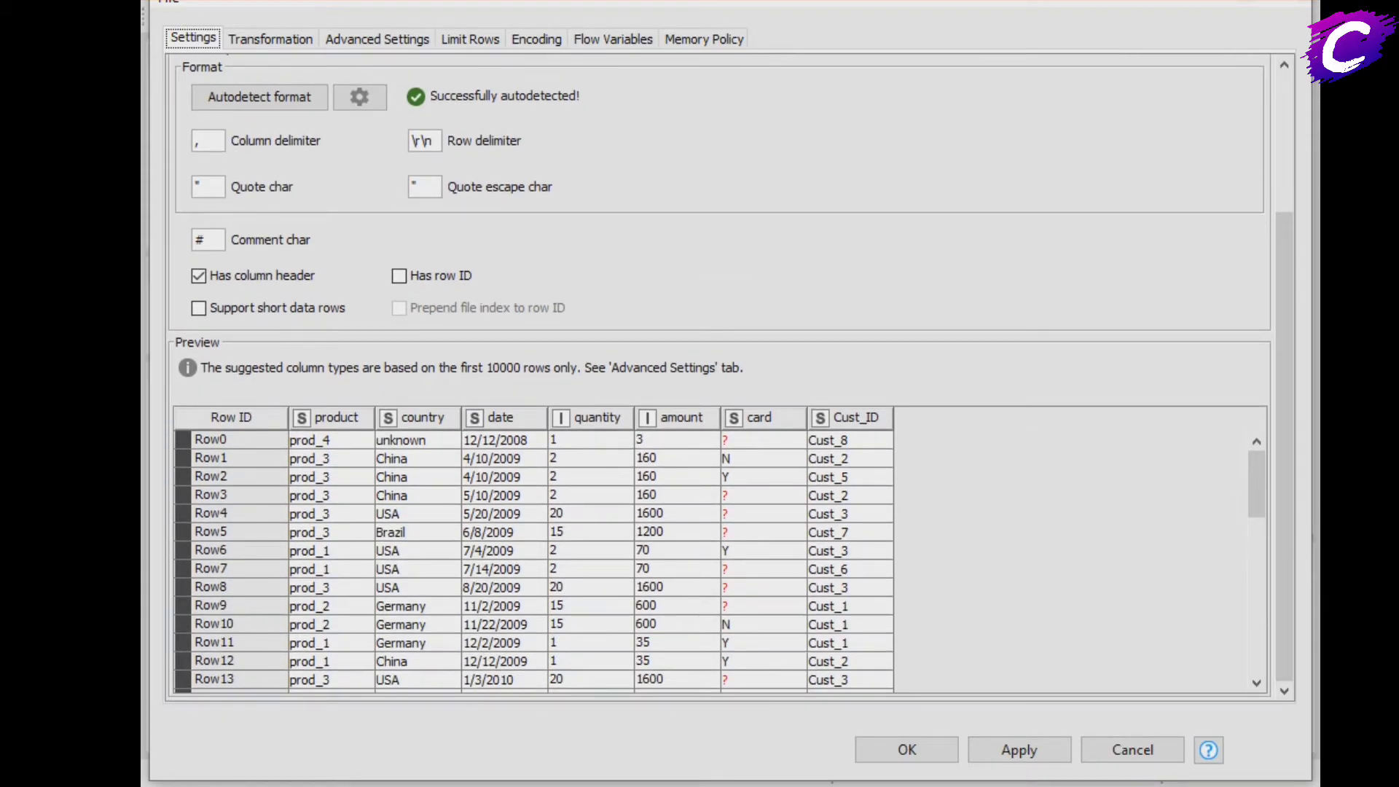
{"action": "left_click", "coordinate": [417, 440]}
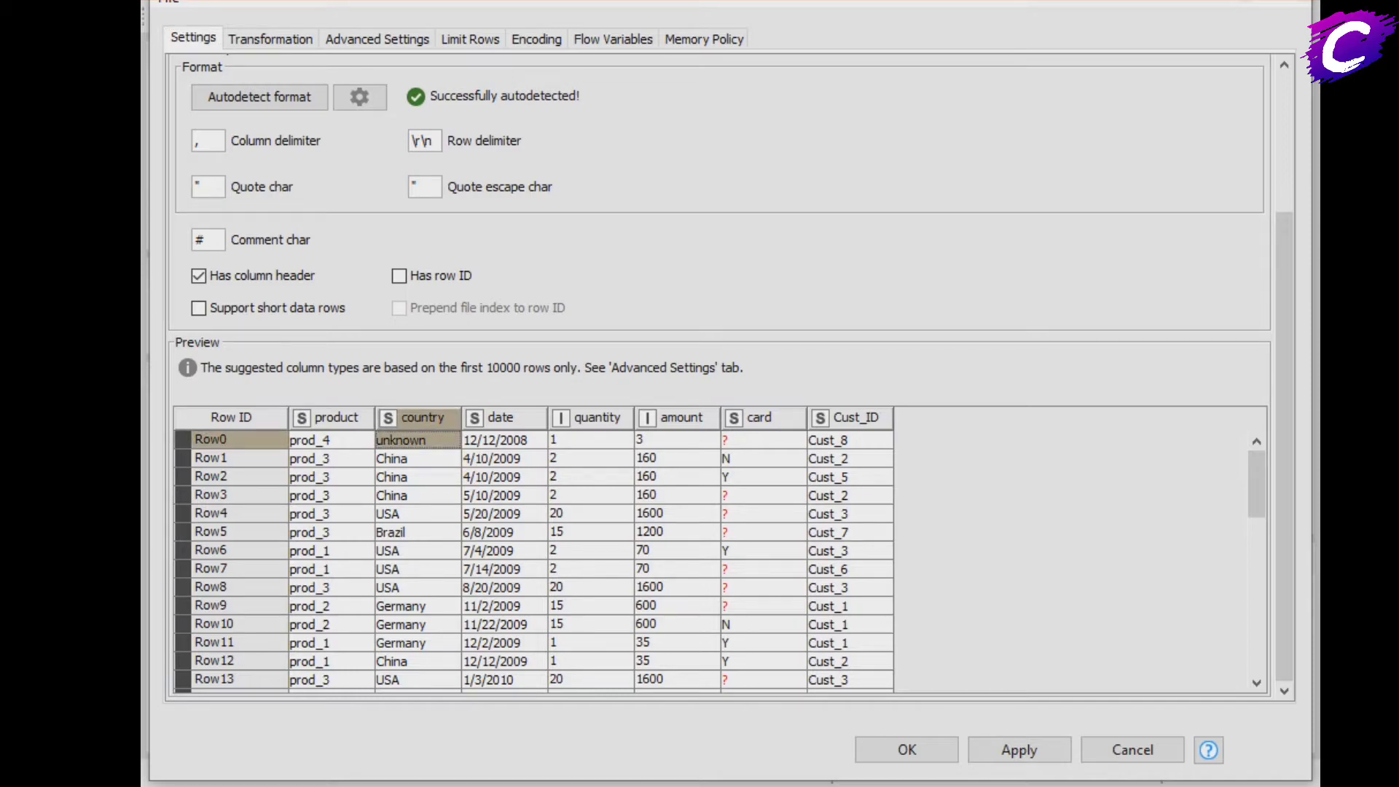
{"action": "left_click", "coordinate": [591, 551]}
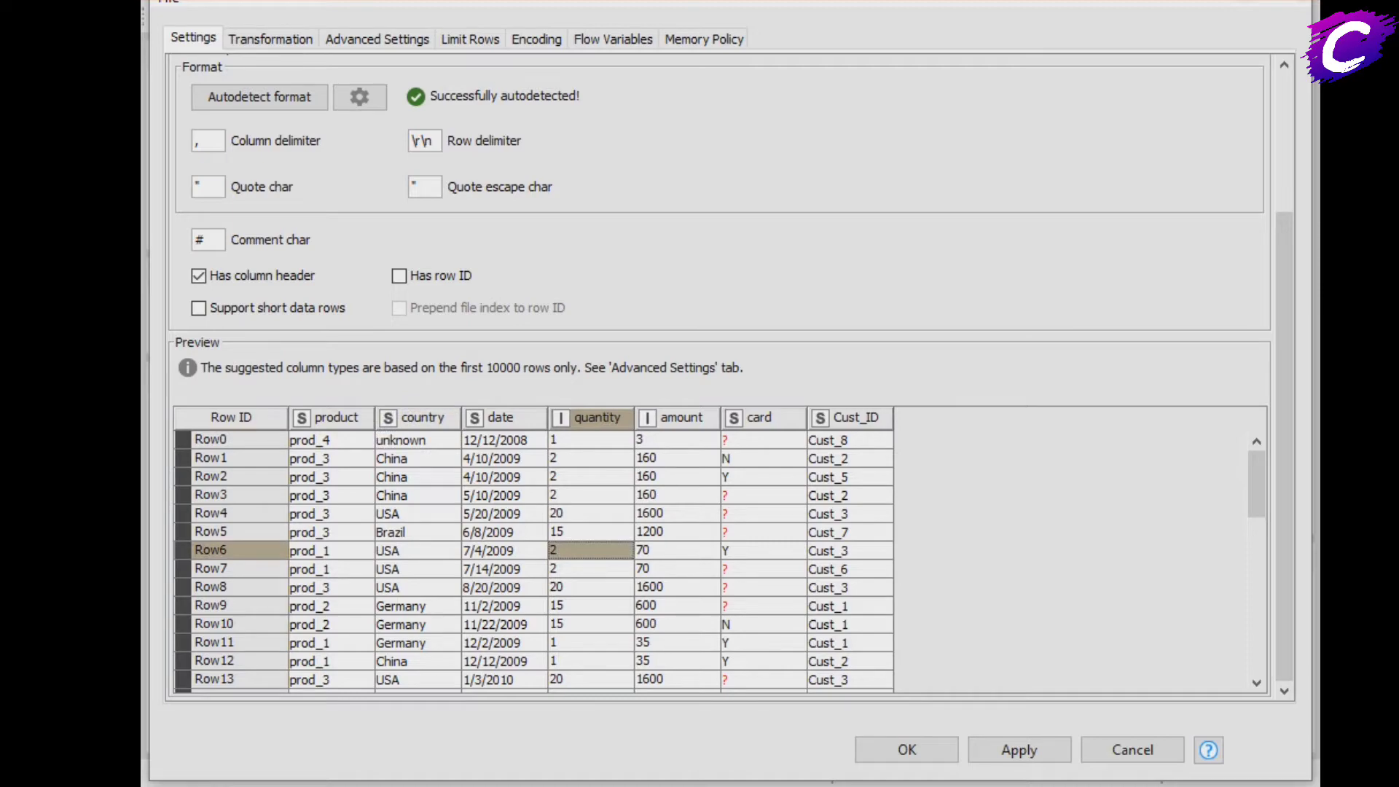
{"action": "left_click", "coordinate": [763, 587]}
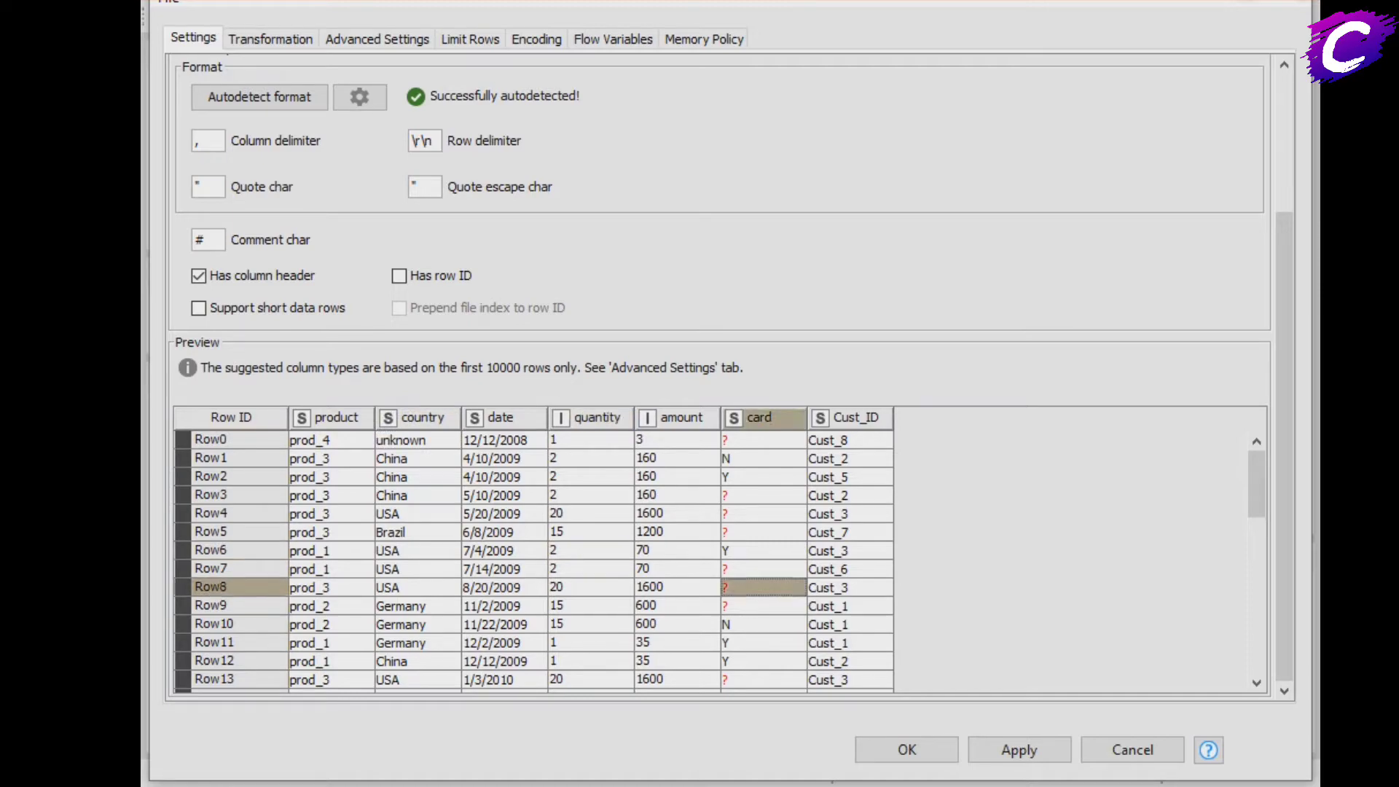
{"action": "left_click", "coordinate": [763, 496]}
{"action": "left_click", "coordinate": [764, 459]}
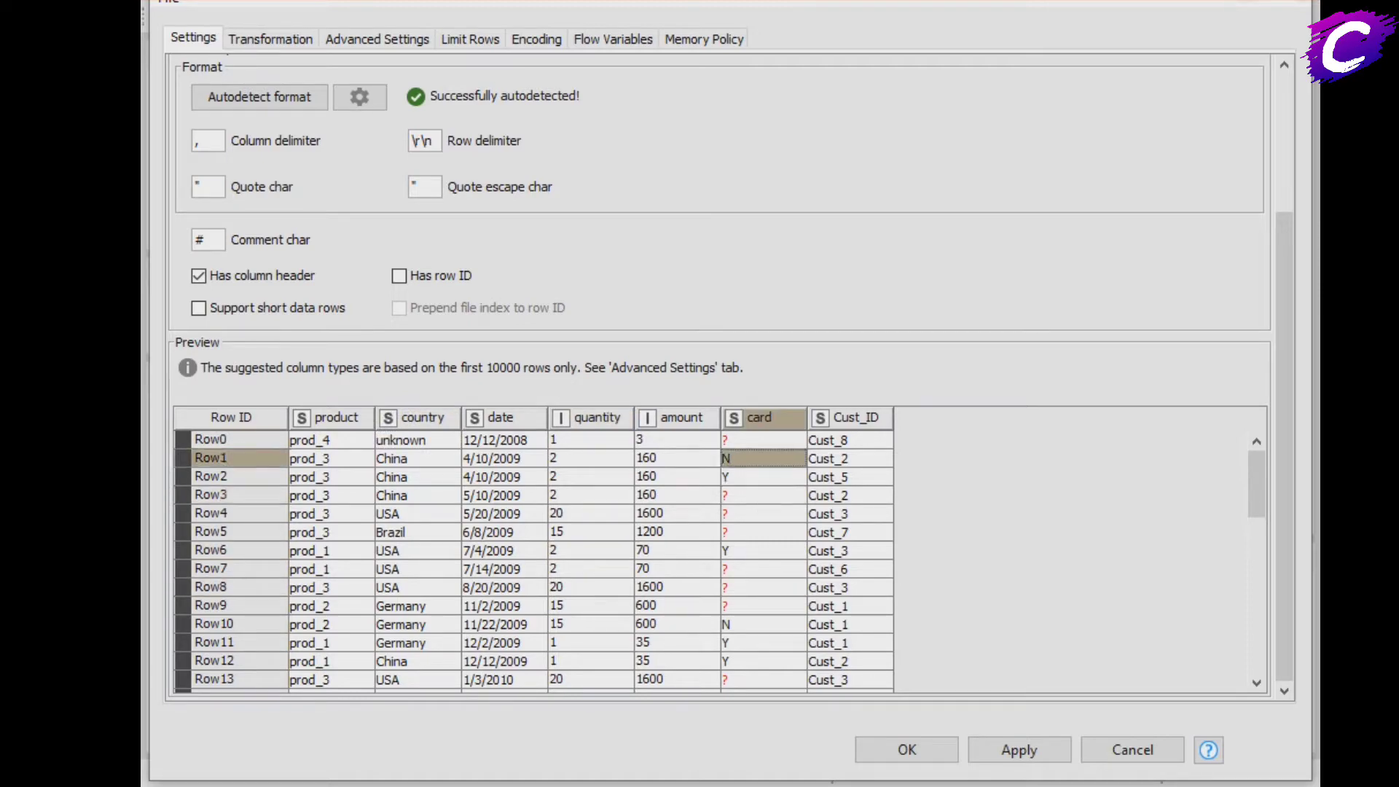
{"action": "left_click", "coordinate": [764, 440]}
{"action": "left_click", "coordinate": [764, 514]}
{"action": "left_click", "coordinate": [764, 569]}
{"action": "left_click", "coordinate": [763, 606]}
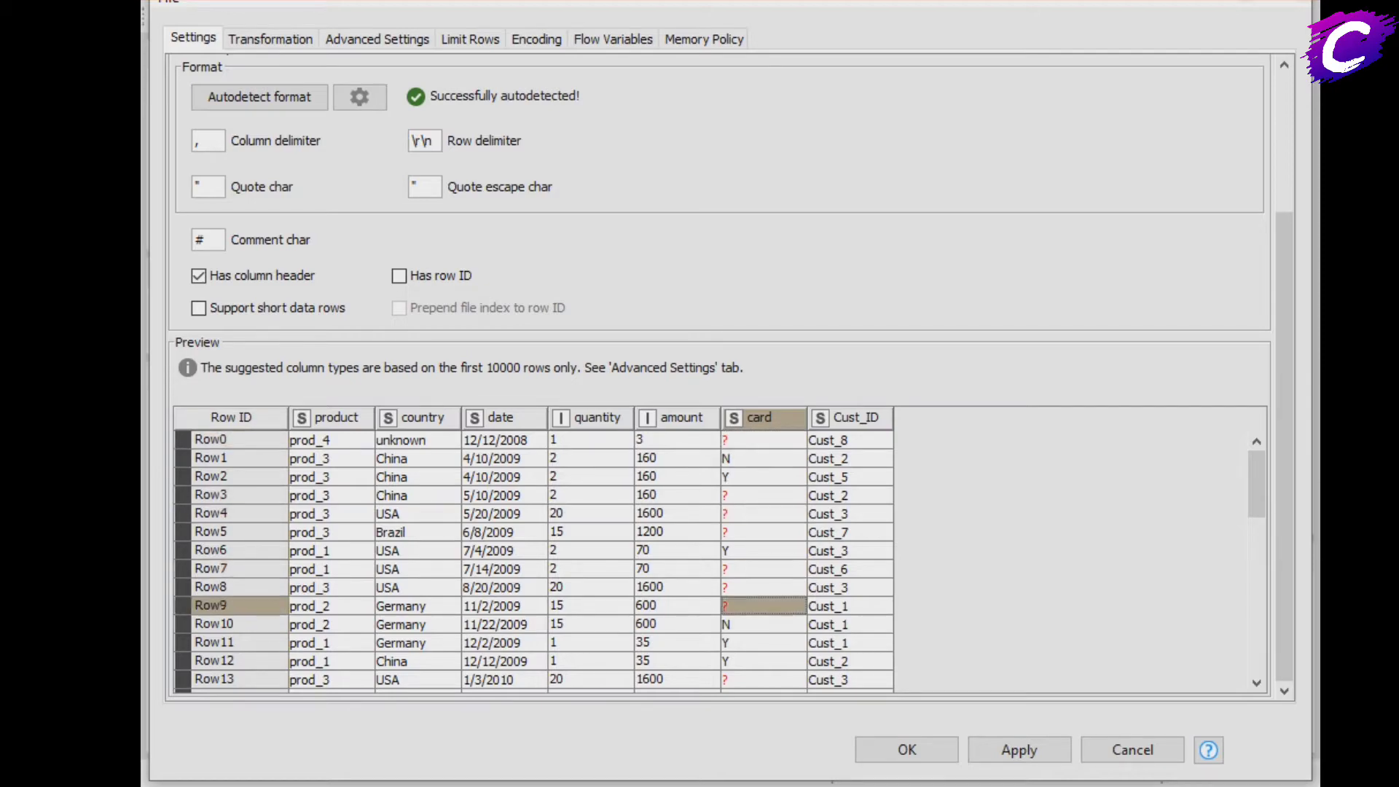
{"action": "left_click", "coordinate": [763, 642]}
{"action": "scroll", "coordinate": [719, 561], "scroll_direction": "down", "scroll_amount": 2}
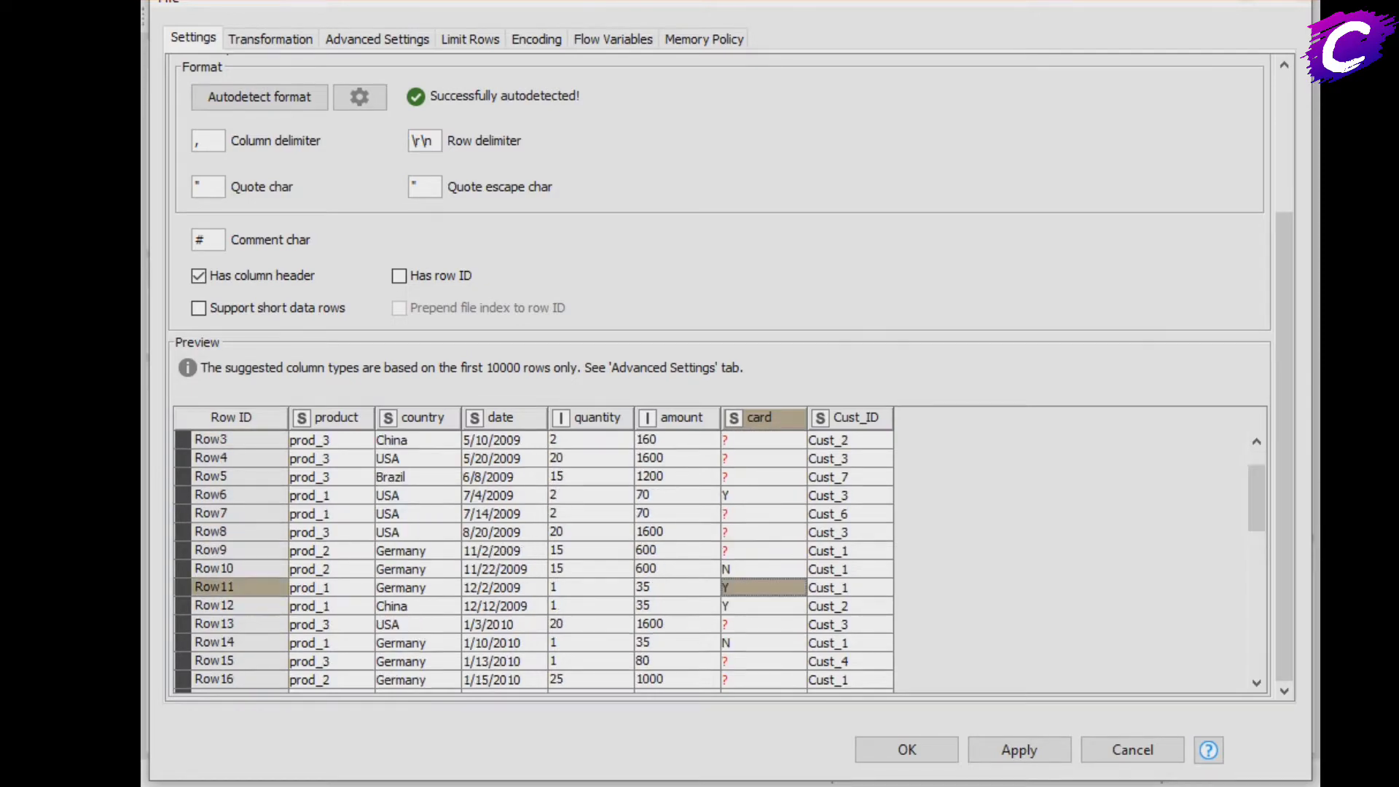
{"action": "scroll", "coordinate": [719, 560], "scroll_direction": "up", "scroll_amount": 2}
{"action": "left_click", "coordinate": [418, 440]}
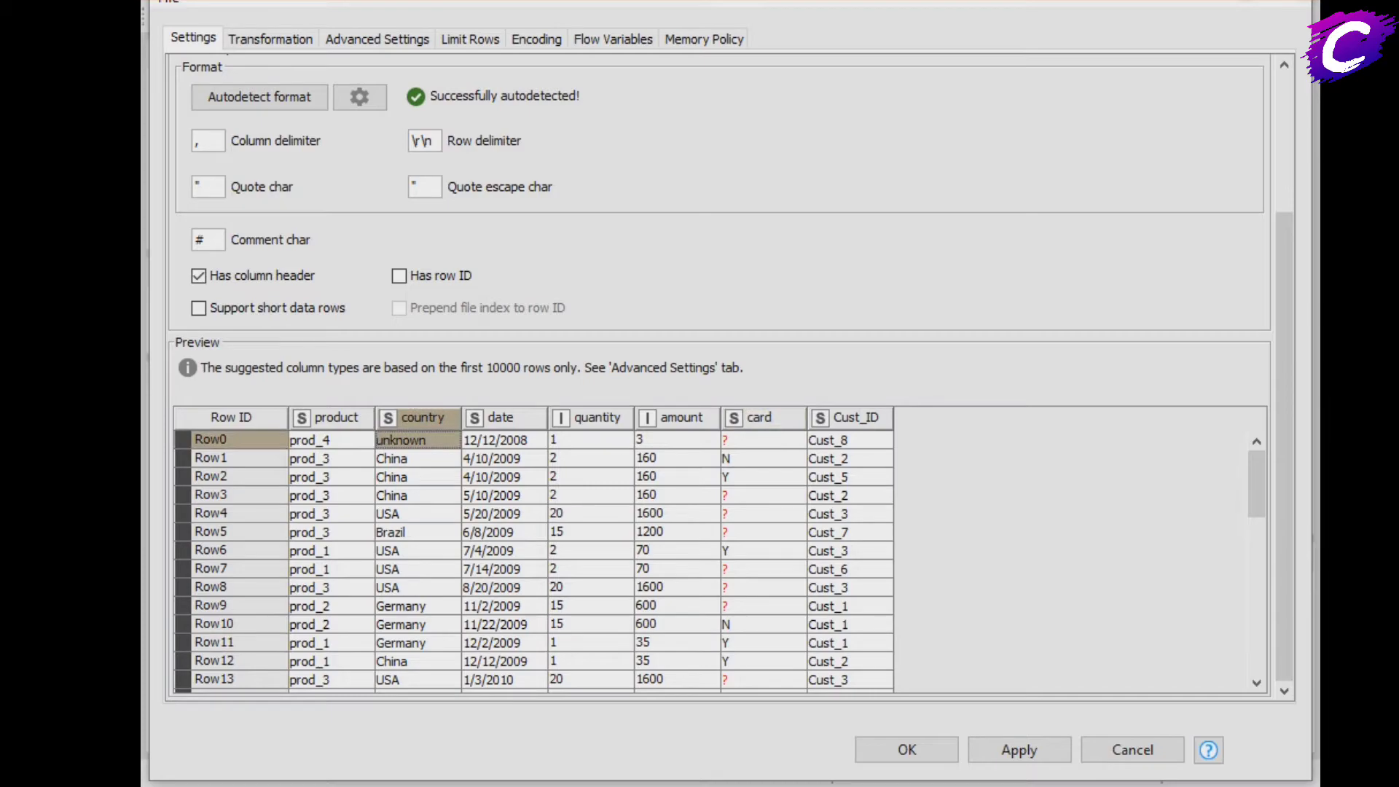
{"action": "left_click", "coordinate": [591, 514]}
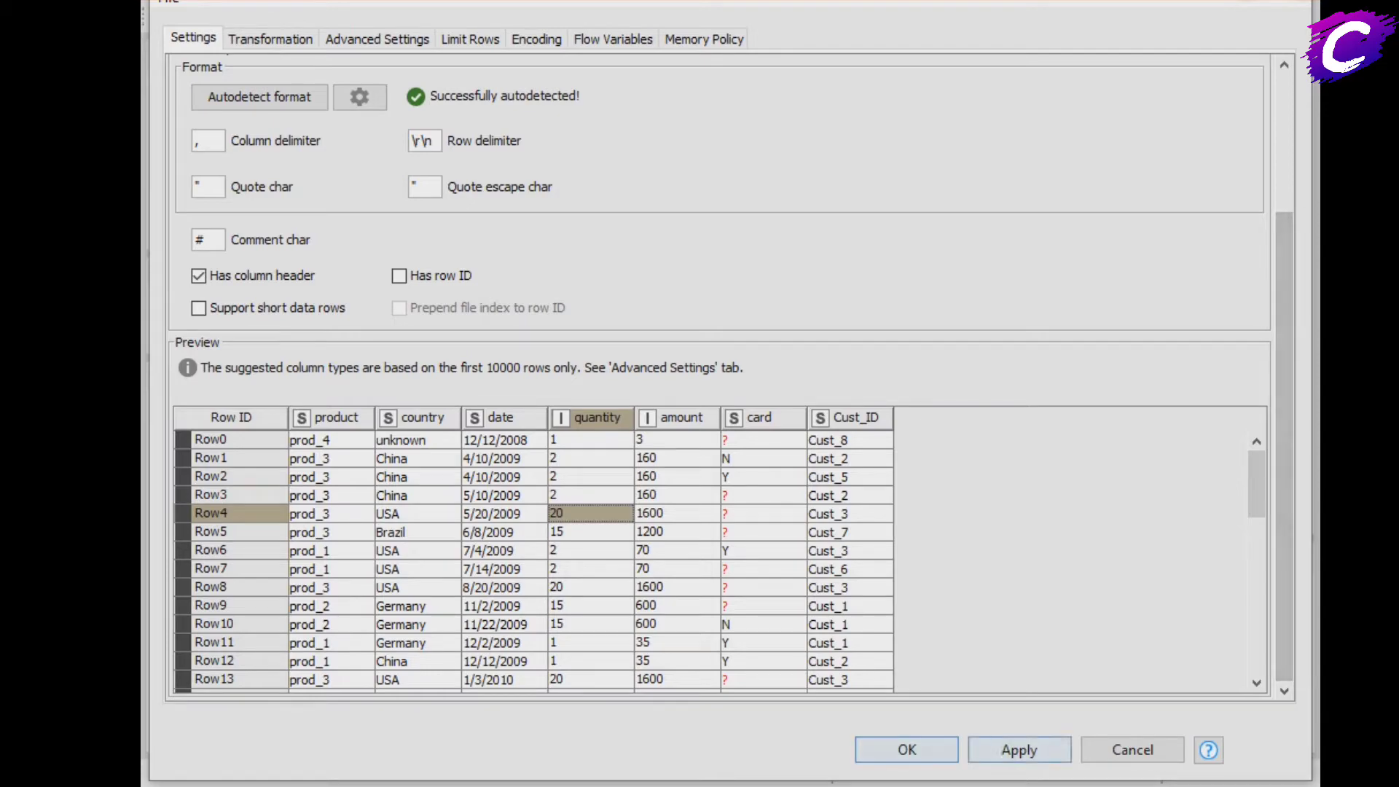
Step: Accept the CSV Reader settings and execute the node
{"action": "left_click", "coordinate": [907, 750]}
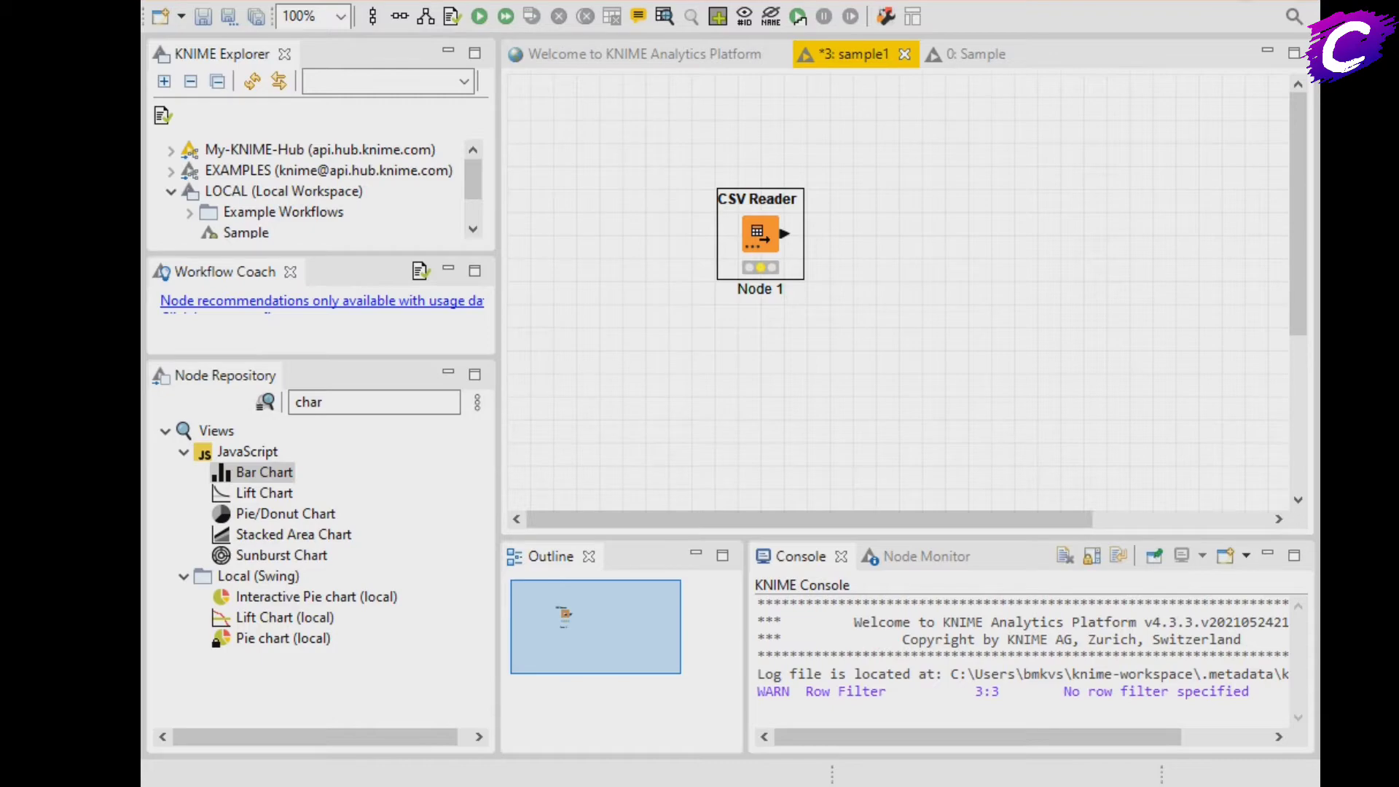
{"action": "right_click", "coordinate": [758, 193]}
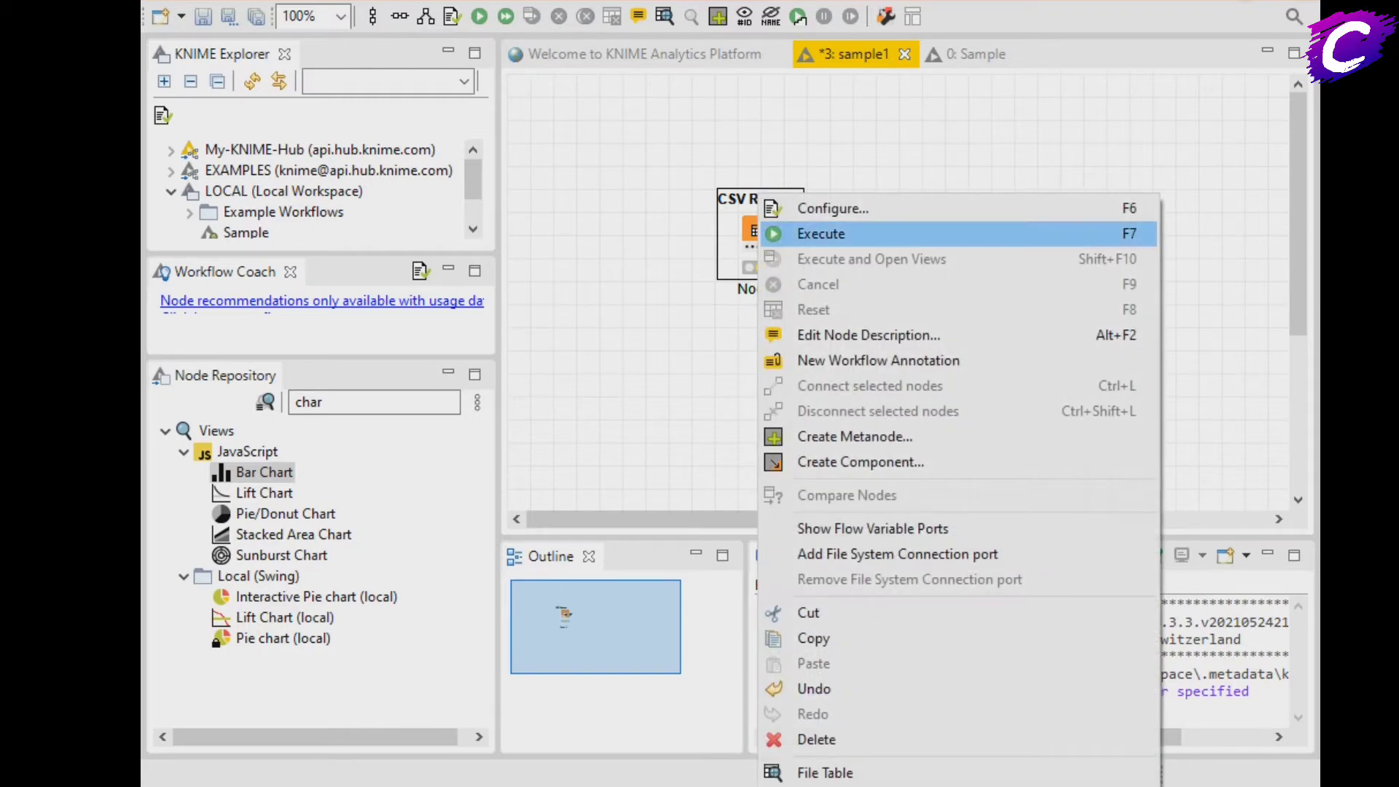
{"action": "left_click", "coordinate": [767, 235]}
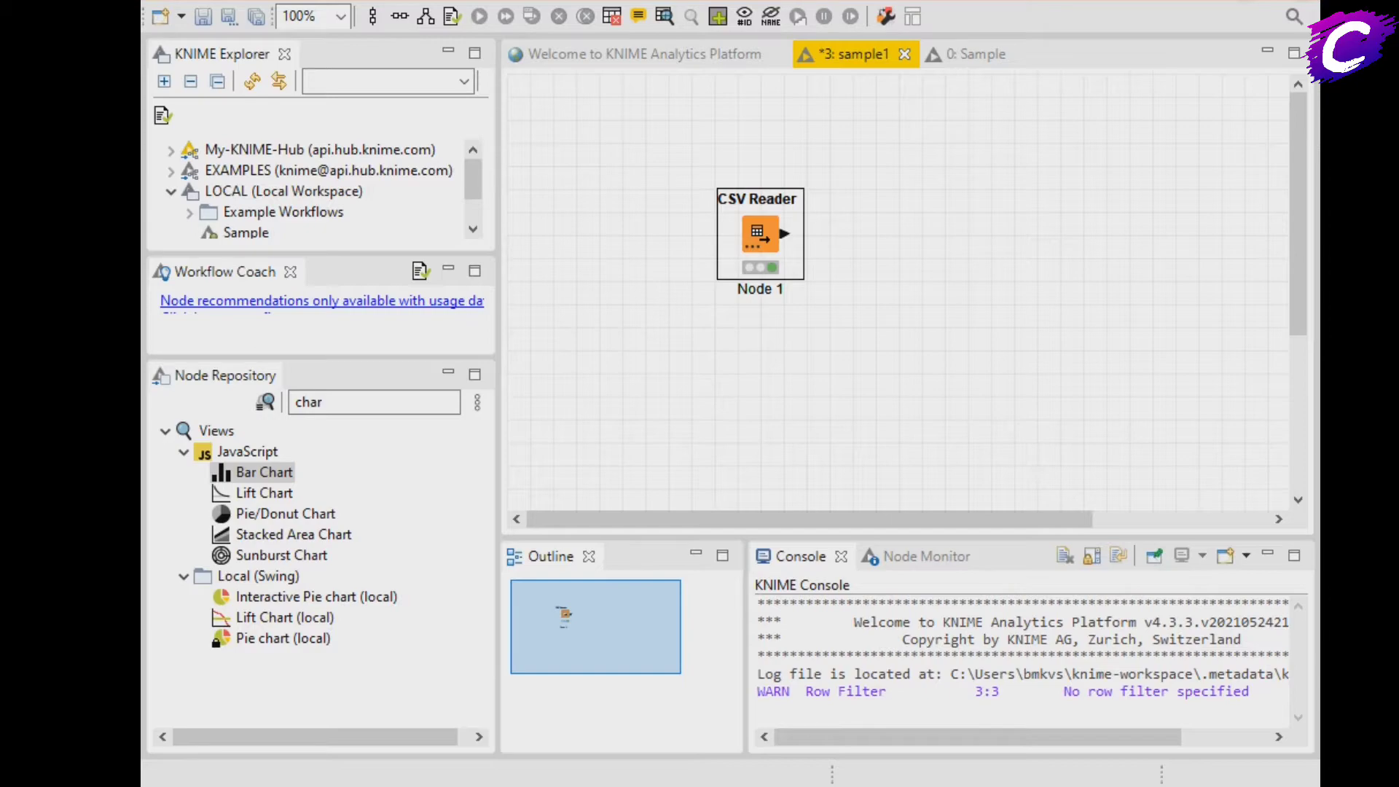
Step: Find the Column Filter node in the repository, place it beside the CSV Reader and connect the reader's output to it
{"action": "double_click", "coordinate": [313, 403]}
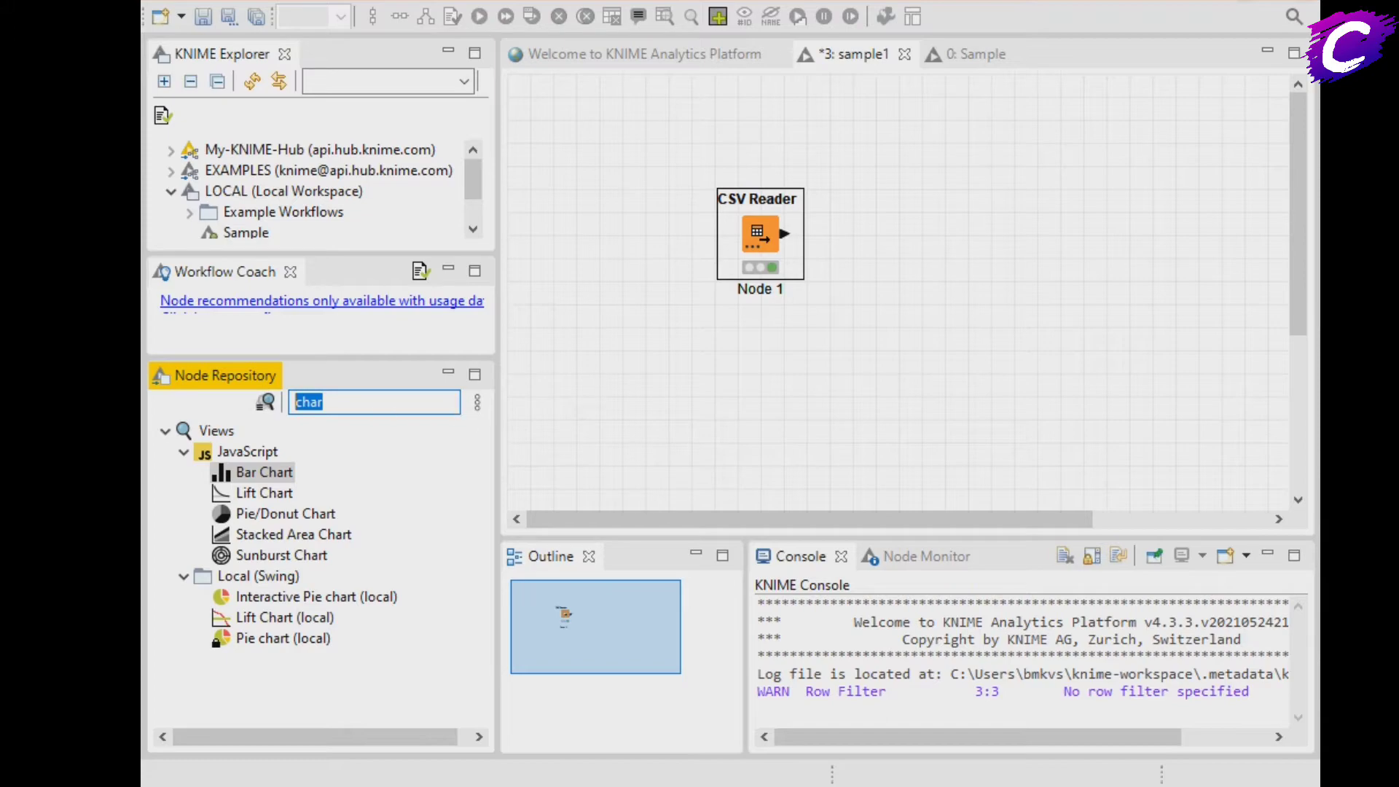
{"action": "type", "text": "c"}
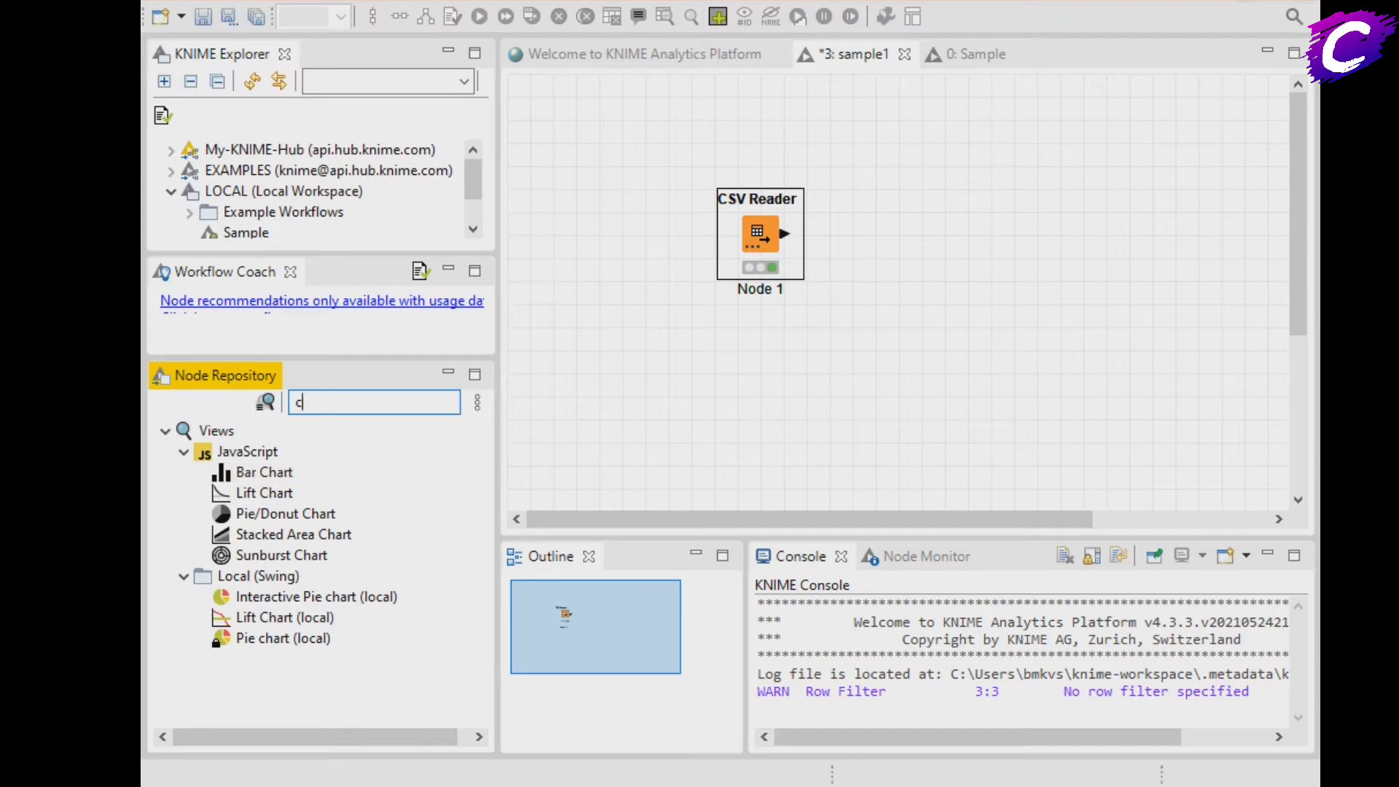
{"action": "type", "text": "olumn"}
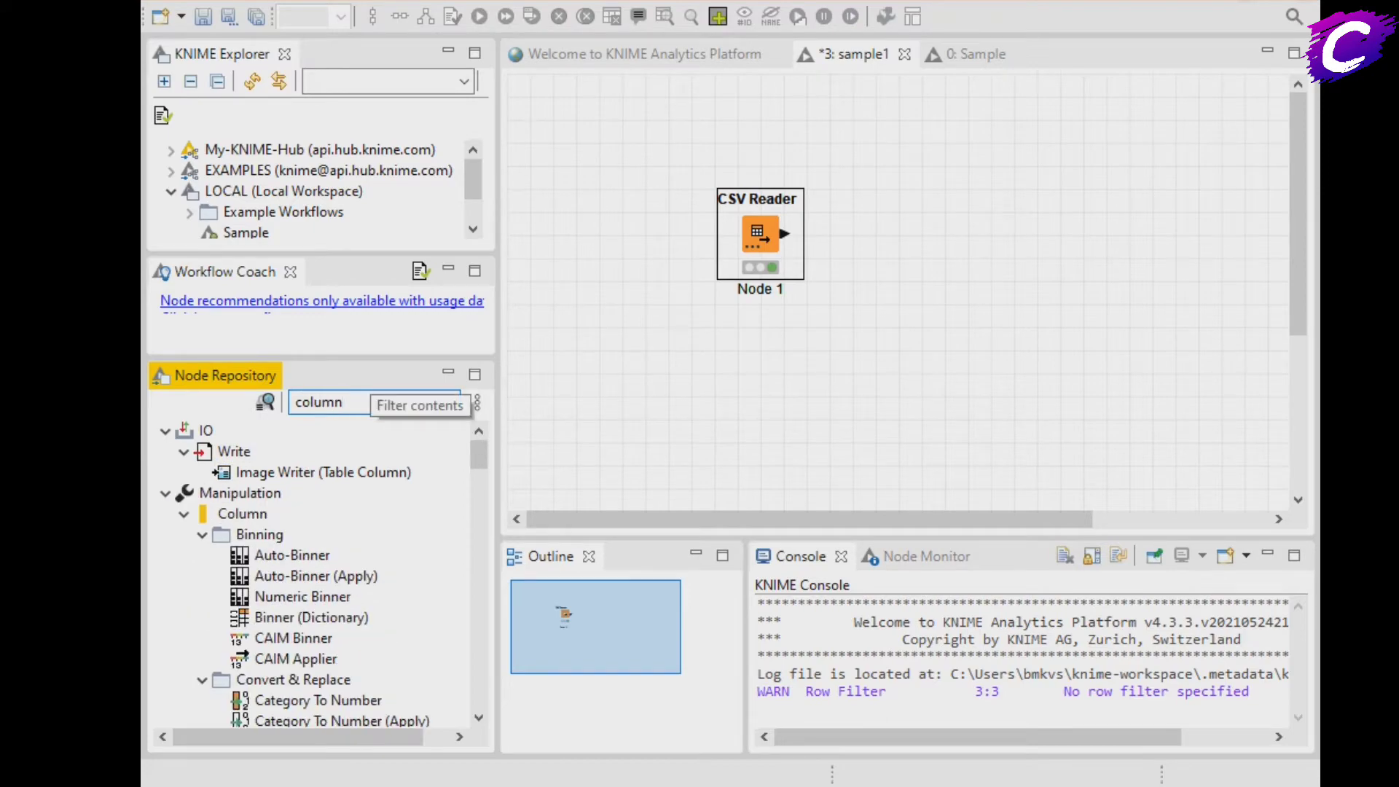
{"action": "type", "text": " f"}
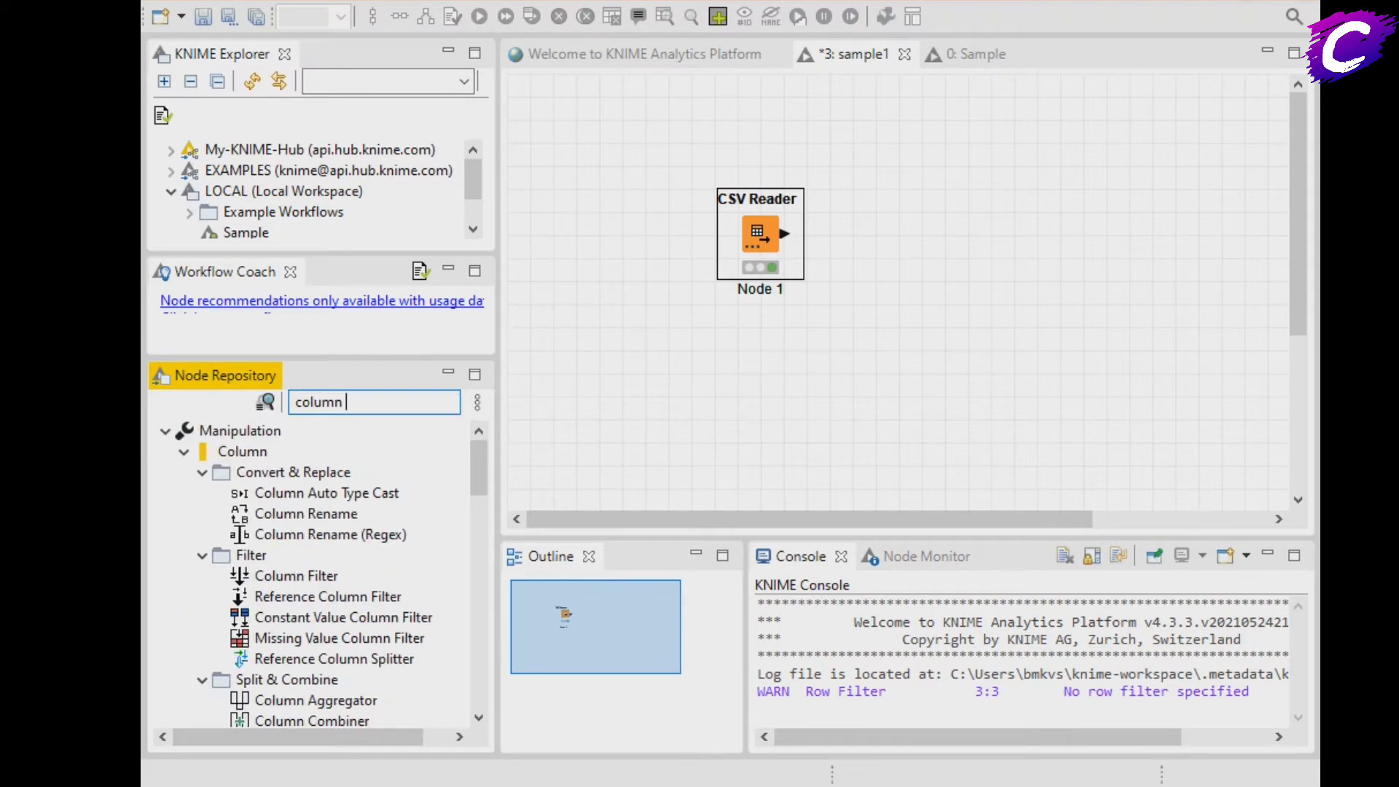
{"action": "type", "text": "ilte"}
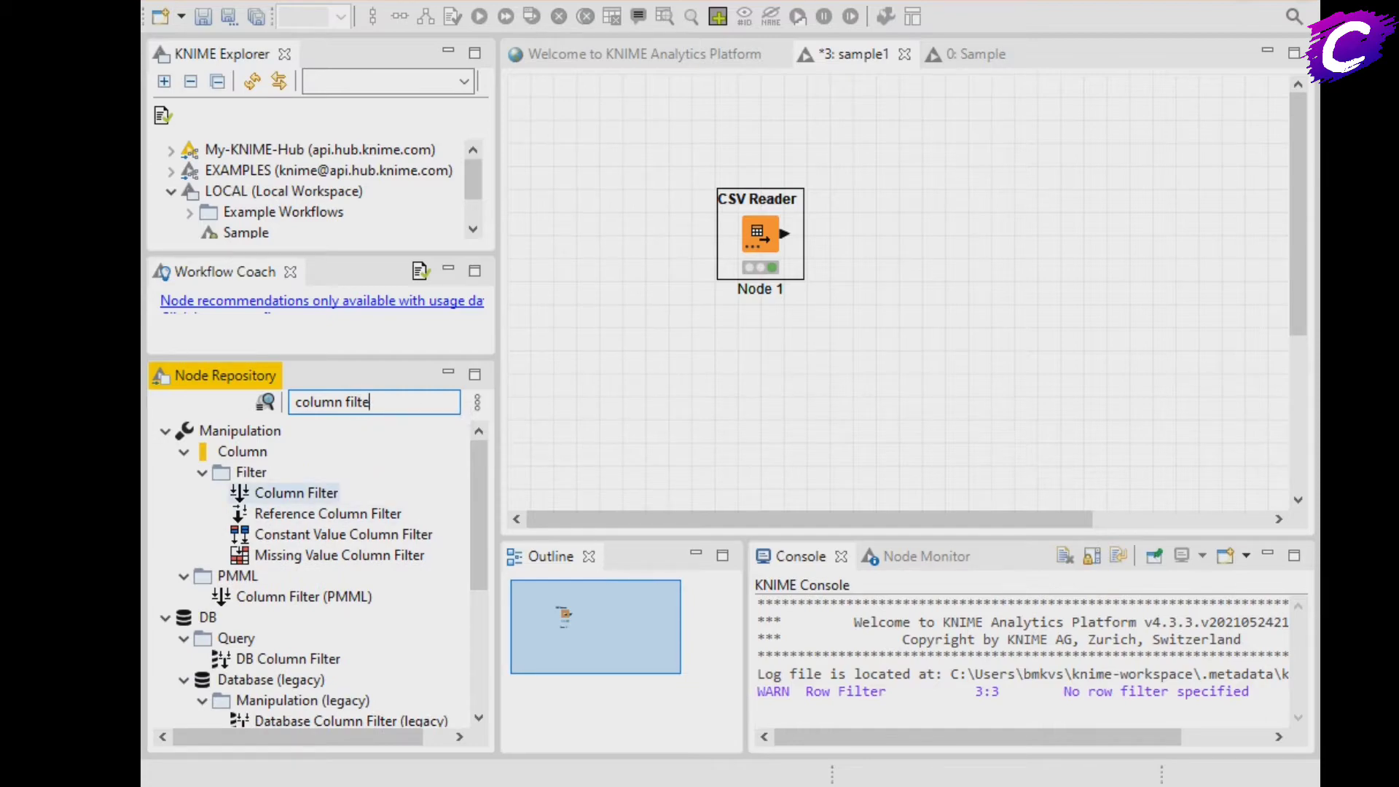
{"action": "left_click_drag", "start_coordinate": [296, 493], "coordinate": [904, 251]}
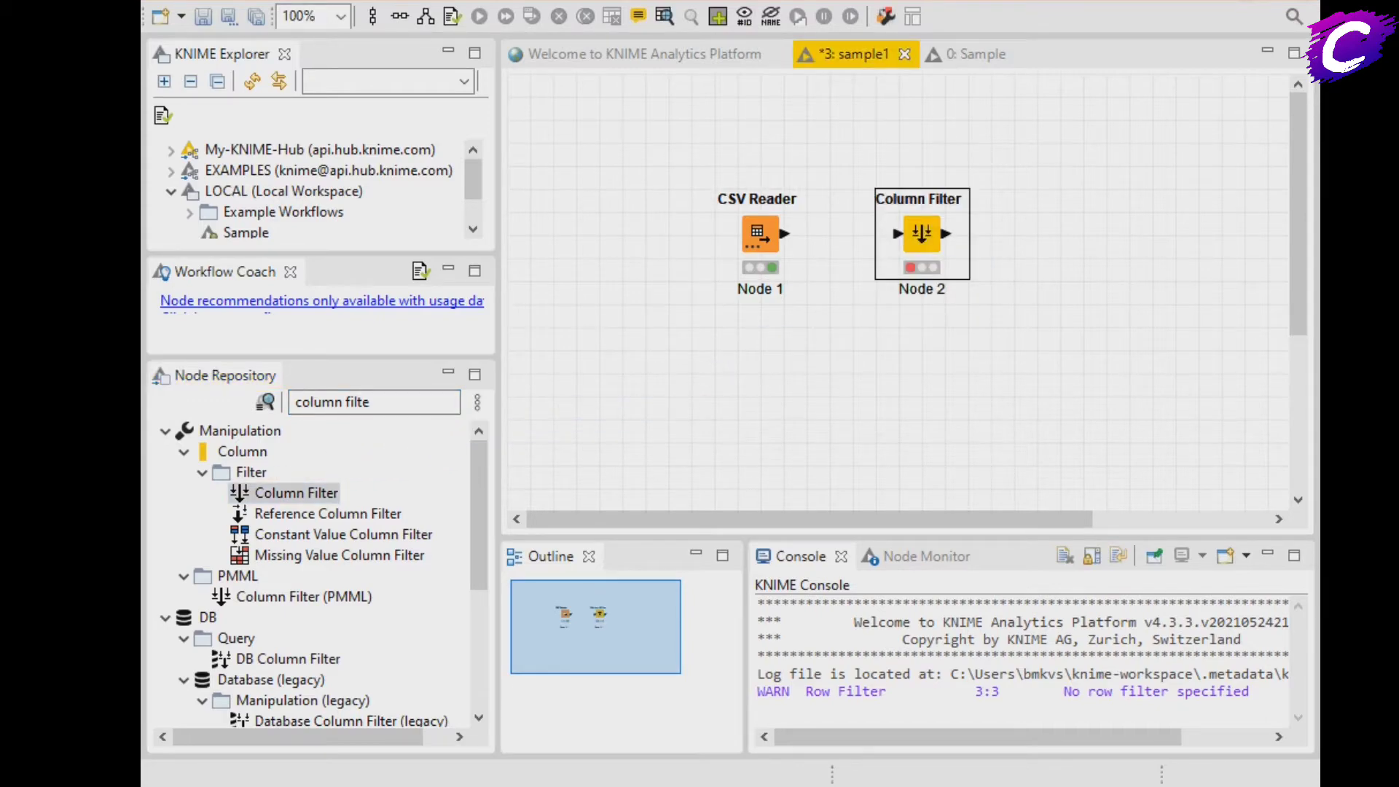
{"action": "left_click_drag", "start_coordinate": [785, 234], "coordinate": [898, 233]}
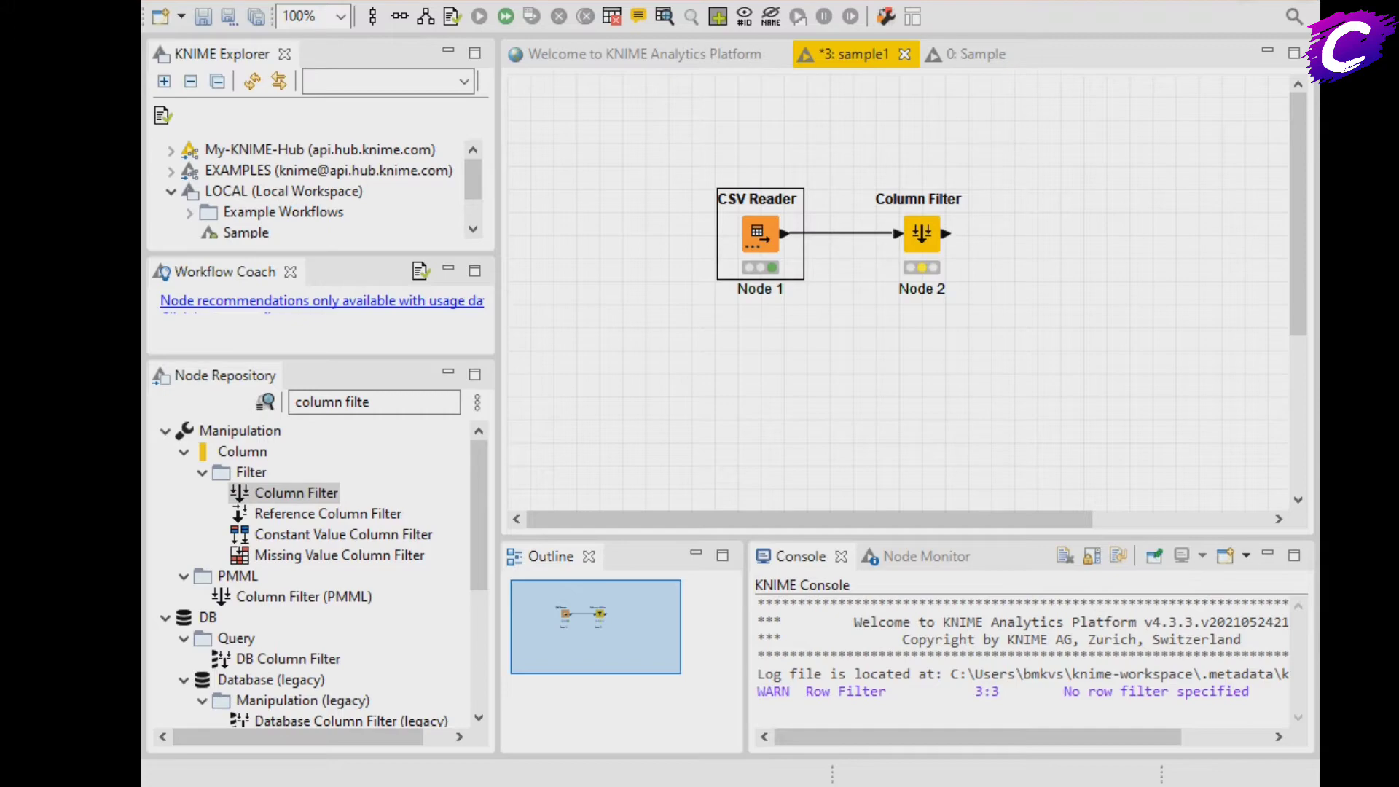
Step: Configure the Column Filter to exclude the product, date, card and Cust_ID columns
{"action": "right_click", "coordinate": [922, 233]}
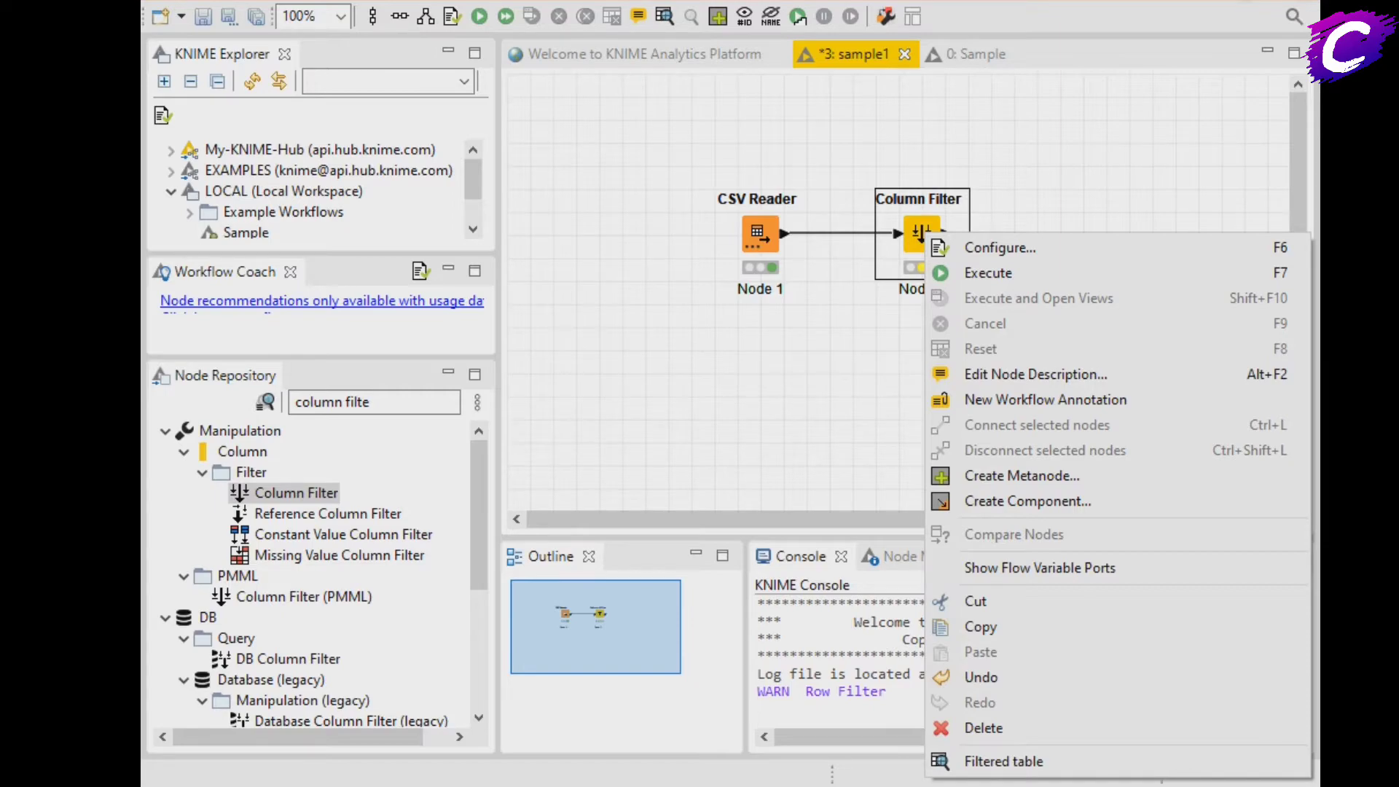
{"action": "left_click", "coordinate": [947, 247]}
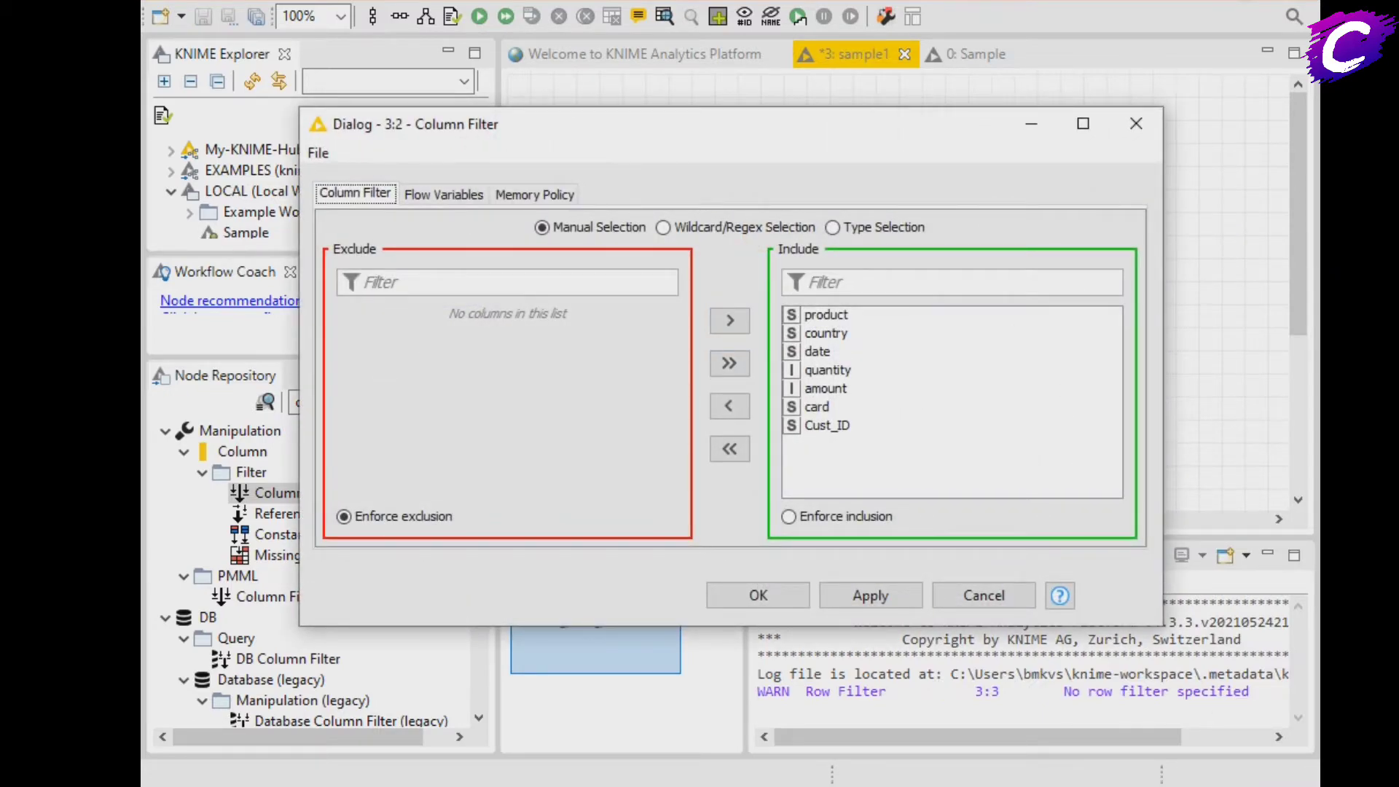
{"action": "left_click", "coordinate": [826, 315]}
{"action": "left_click", "coordinate": [729, 405]}
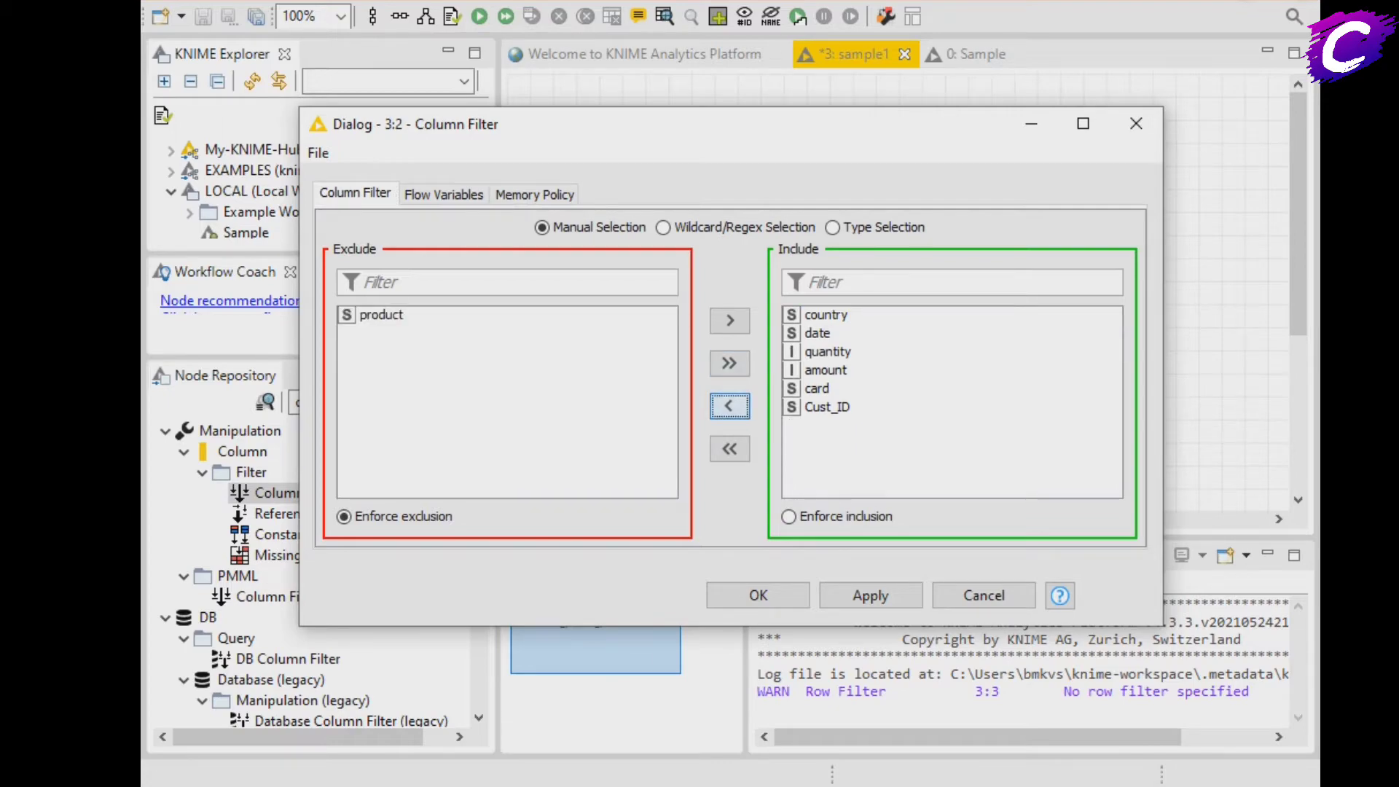
{"action": "left_click", "coordinate": [818, 333]}
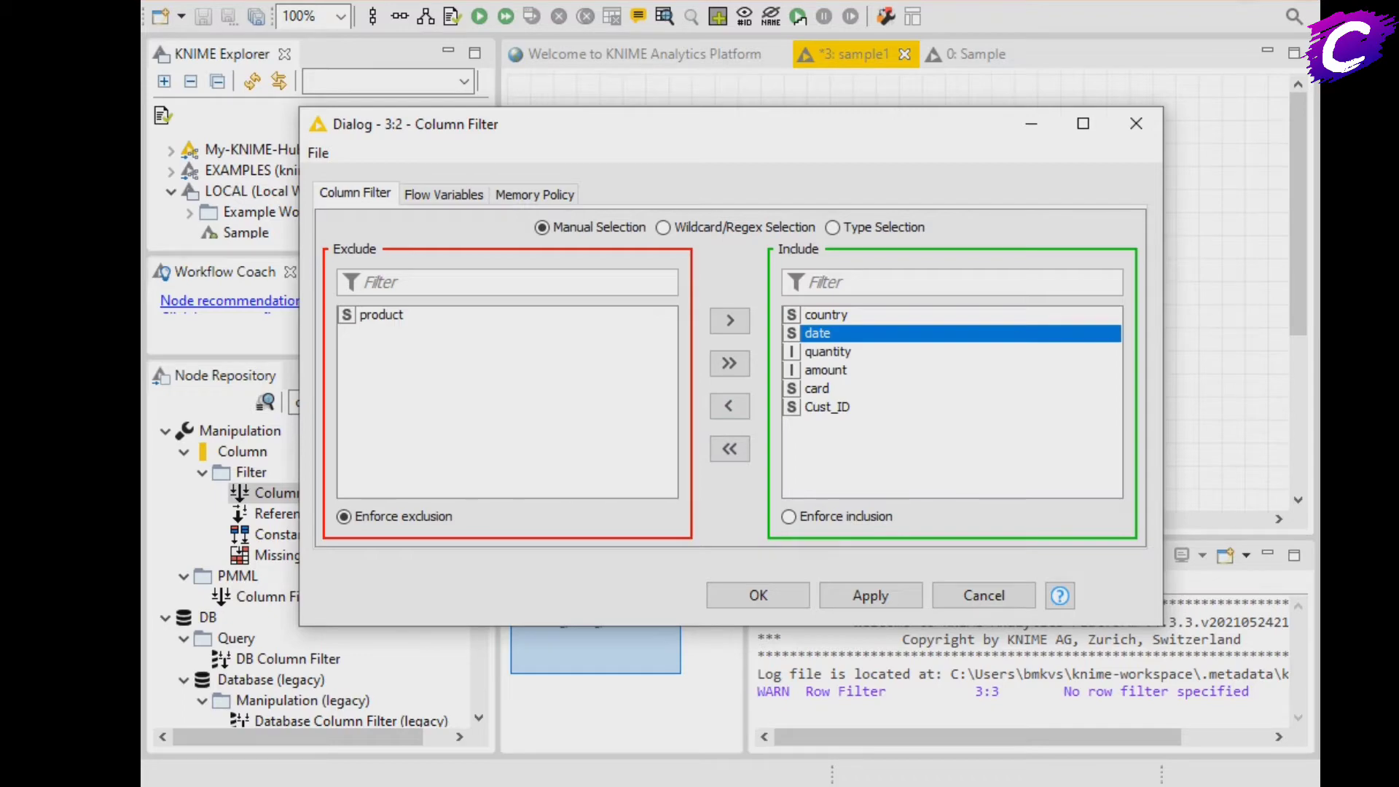
{"action": "left_click", "coordinate": [729, 406]}
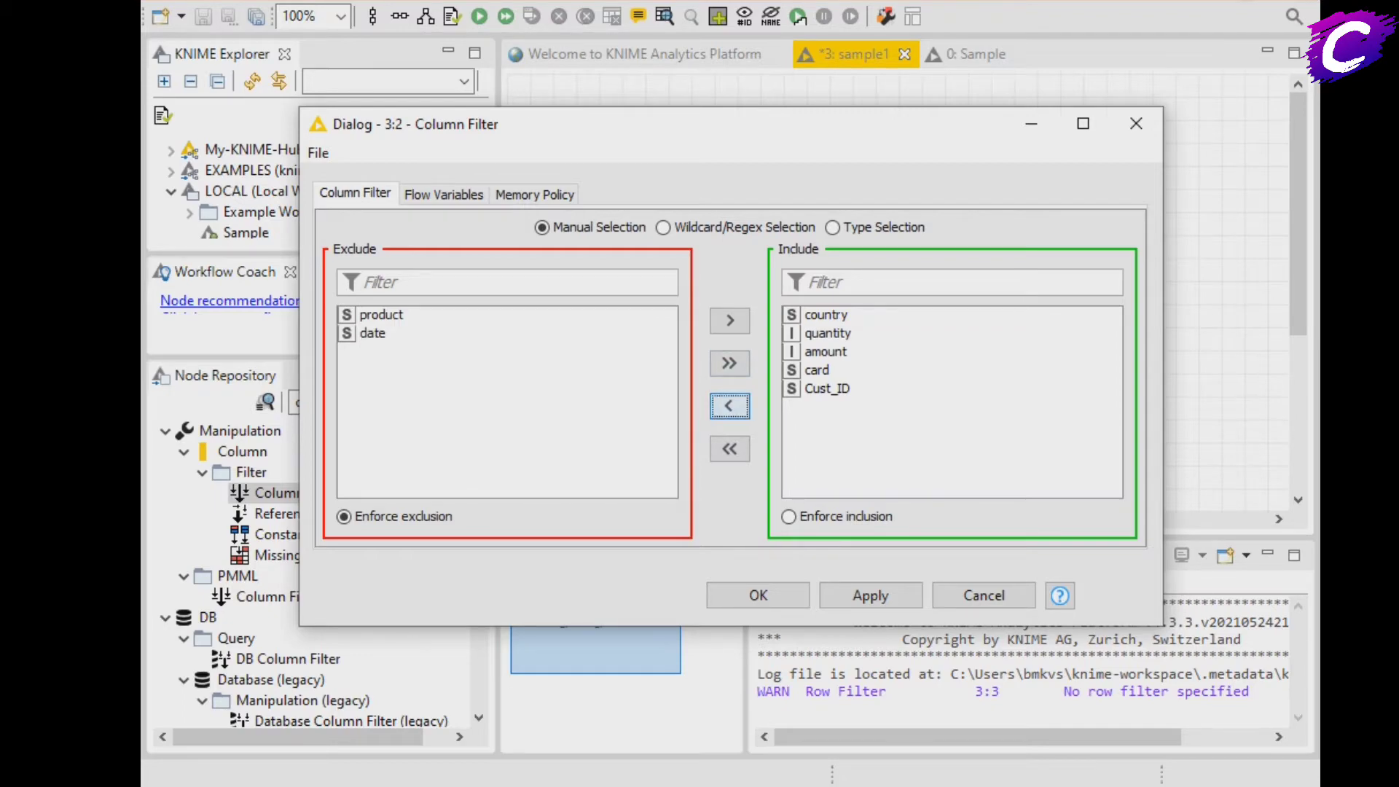
{"action": "left_click", "coordinate": [817, 370]}
{"action": "left_click", "coordinate": [730, 406]}
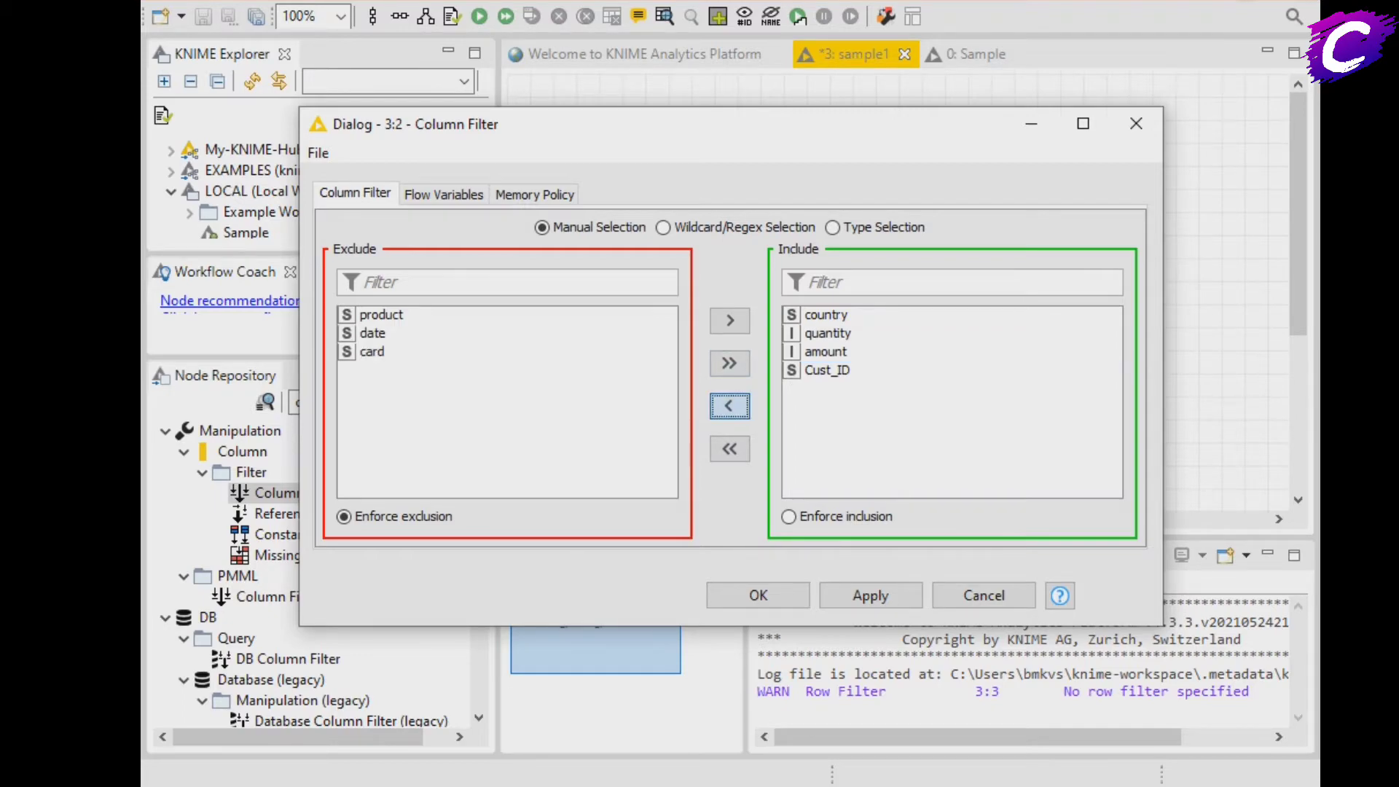
{"action": "left_click", "coordinate": [827, 370]}
{"action": "left_click", "coordinate": [729, 406]}
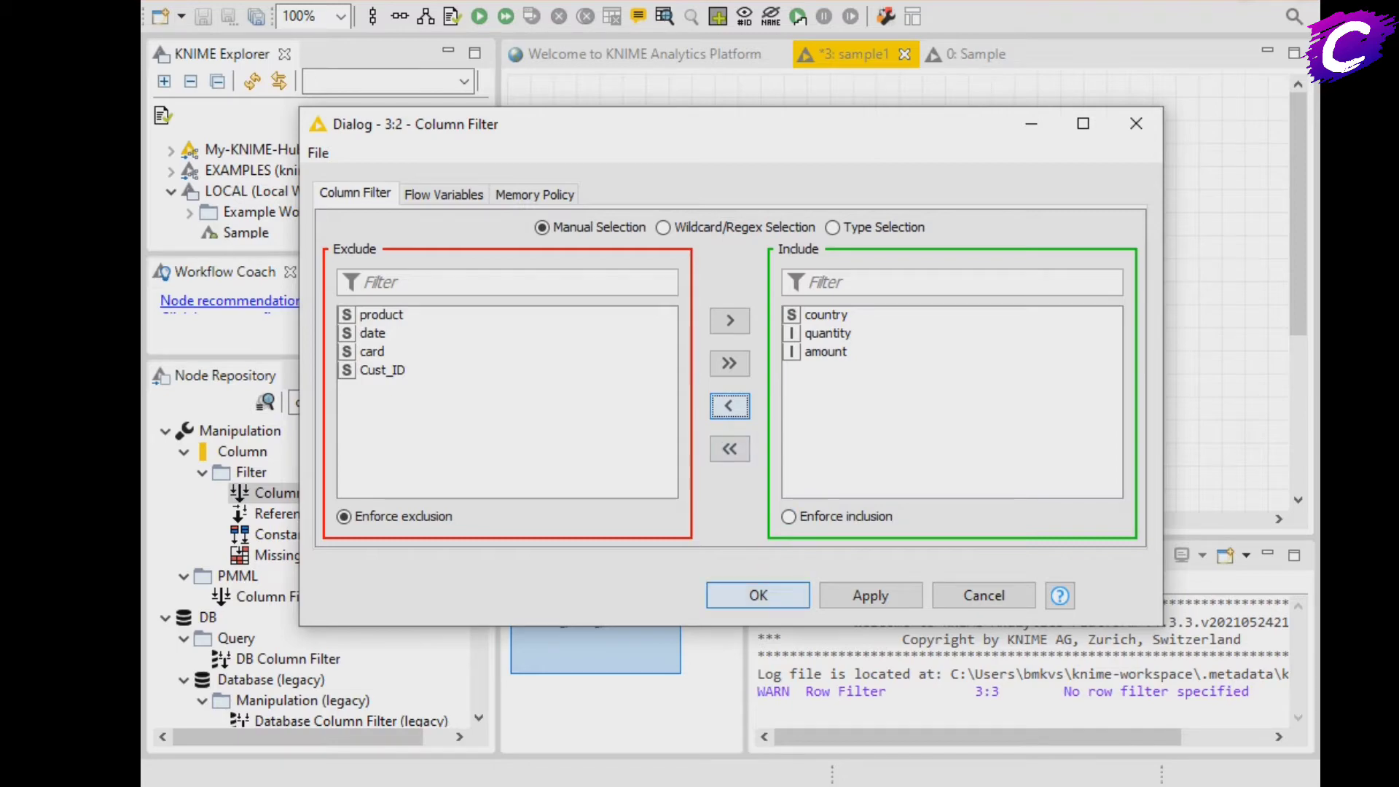
{"action": "left_click", "coordinate": [758, 595]}
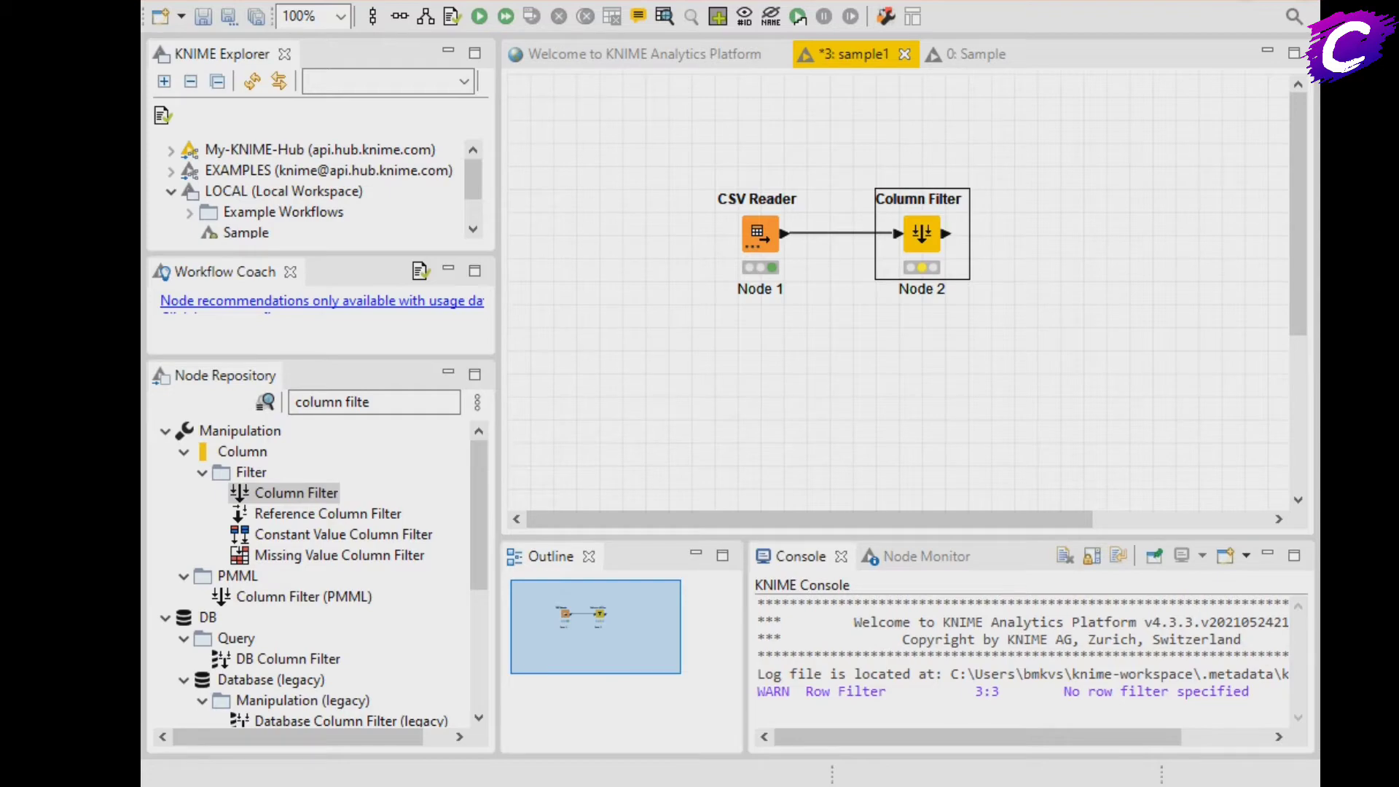
Step: Execute the Column Filter node and open its filtered table
{"action": "right_click", "coordinate": [916, 238]}
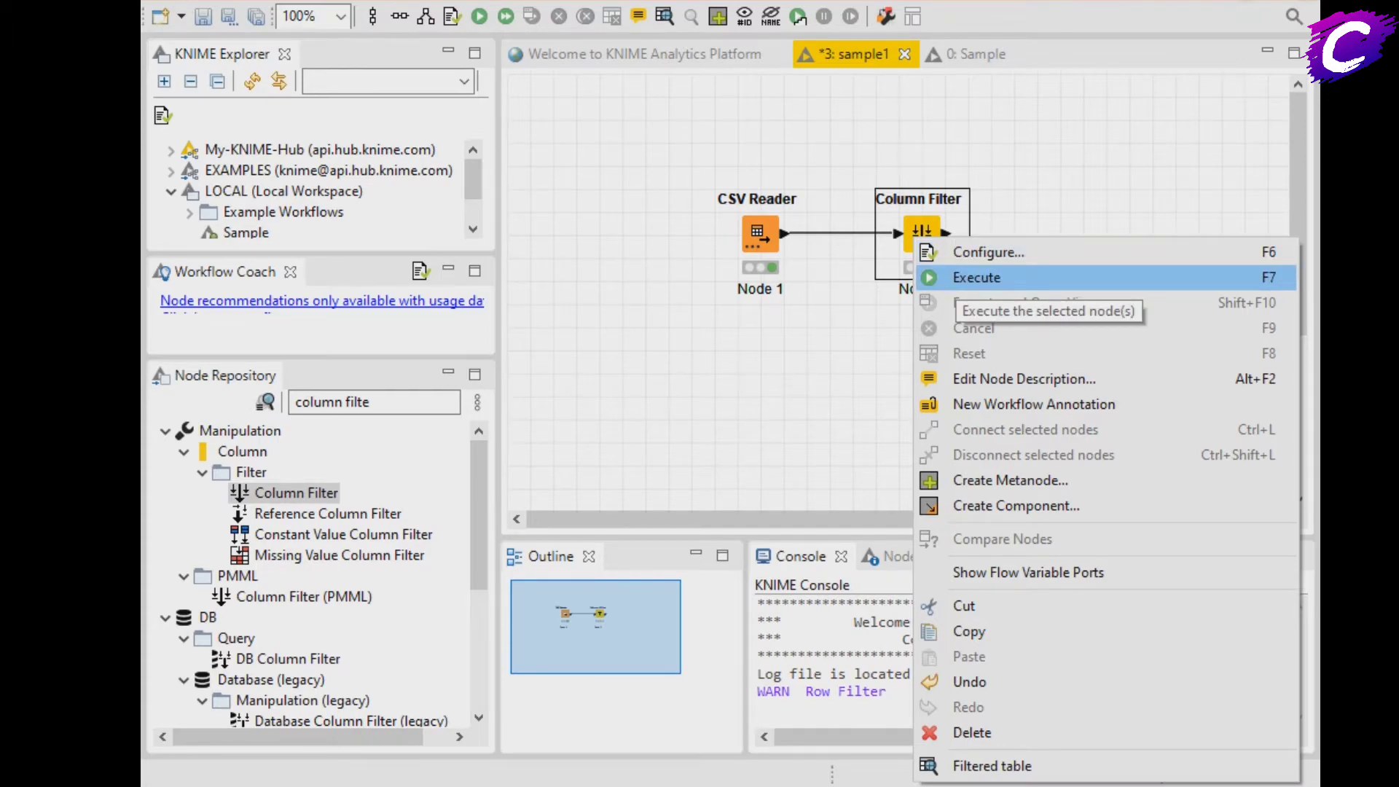
{"action": "left_click", "coordinate": [976, 277]}
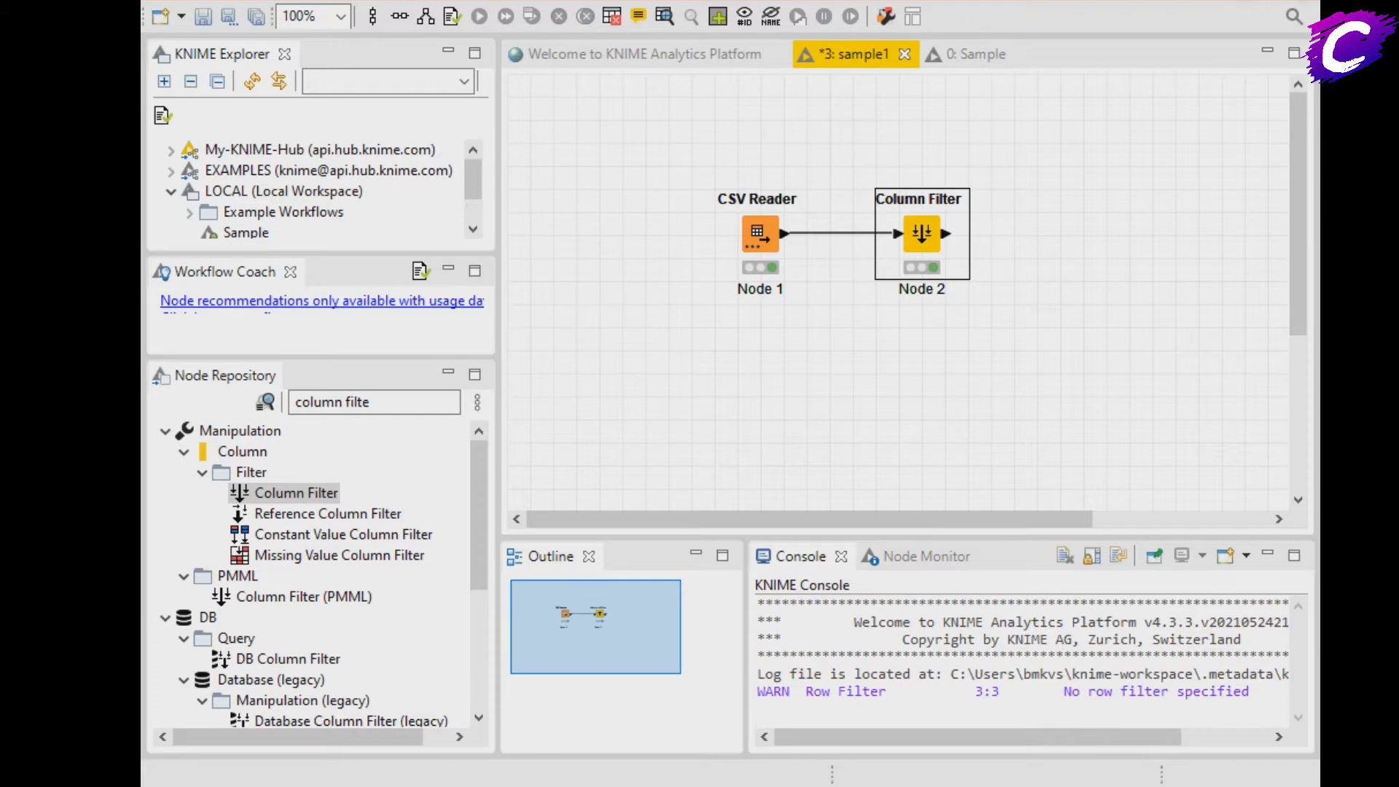
{"action": "right_click", "coordinate": [904, 226]}
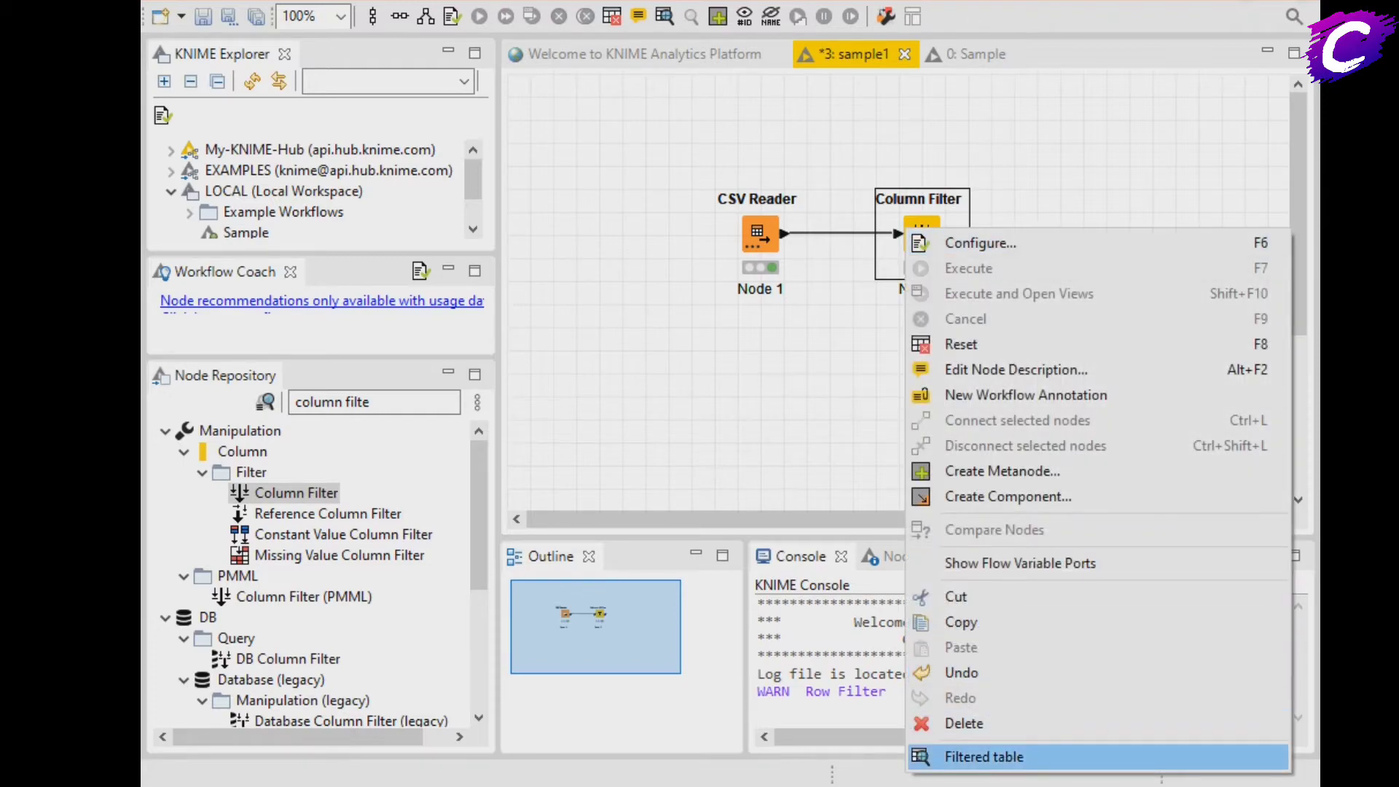
{"action": "left_click", "coordinate": [962, 756]}
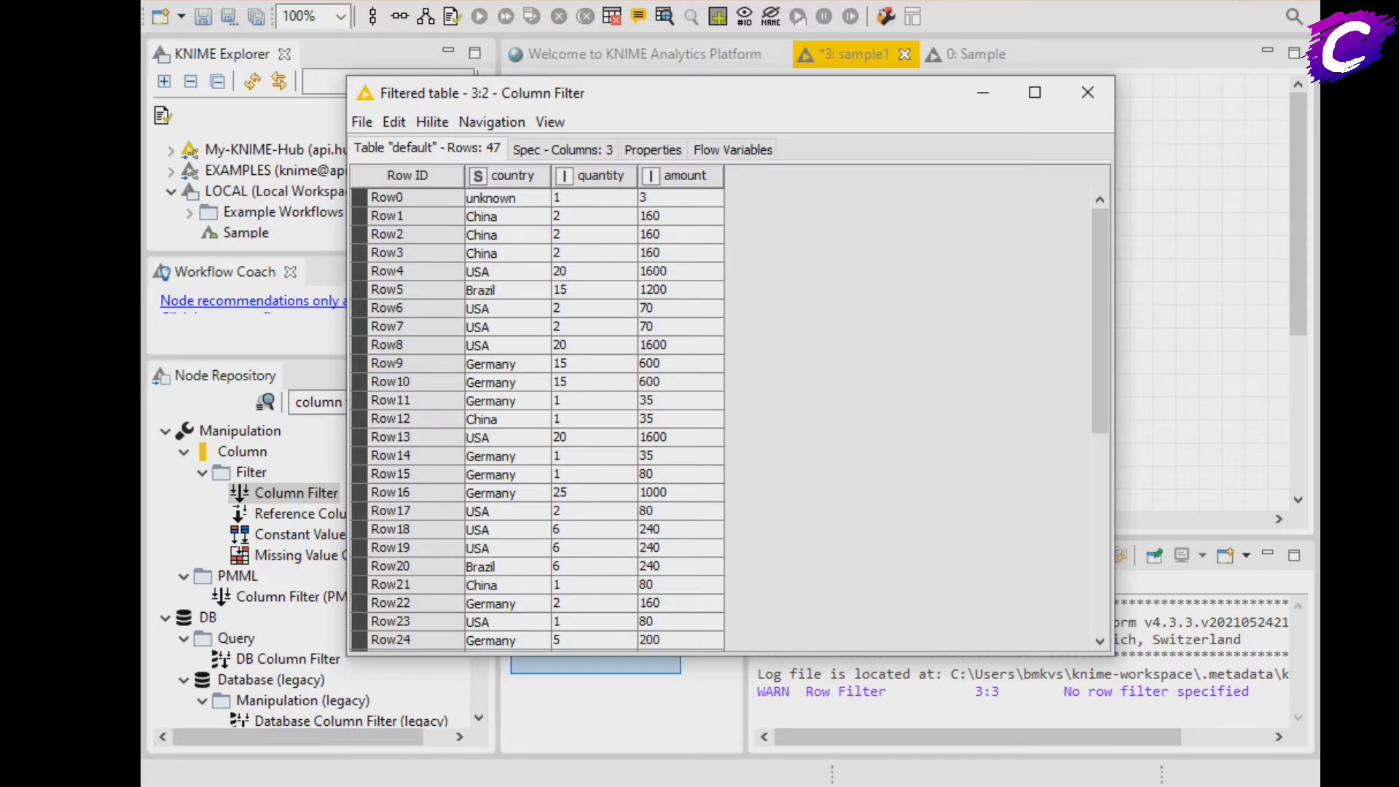
Step: Compare the CSV Reader's file table with the Column Filter's filtered table, closing each table after viewing
{"action": "left_click", "coordinate": [1088, 92]}
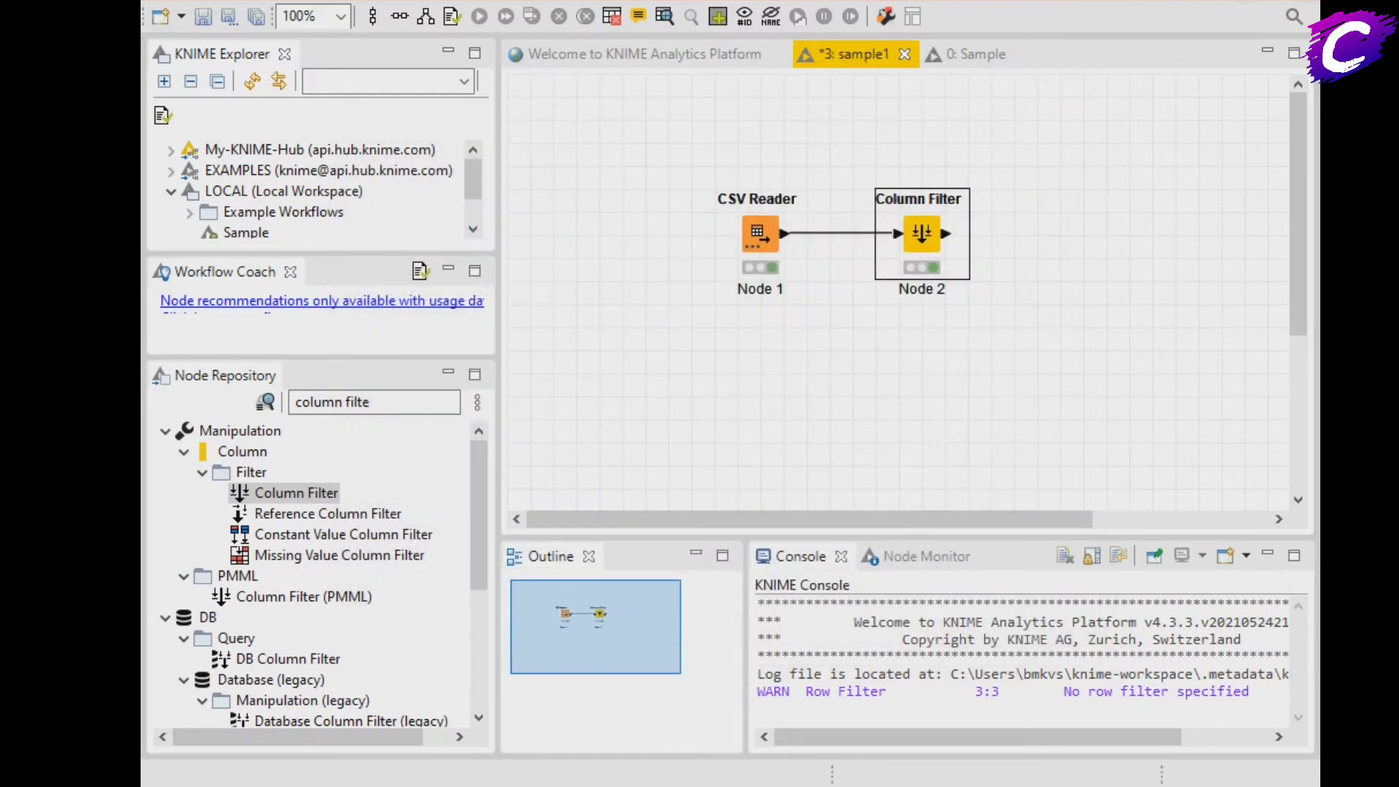
{"action": "right_click", "coordinate": [758, 234]}
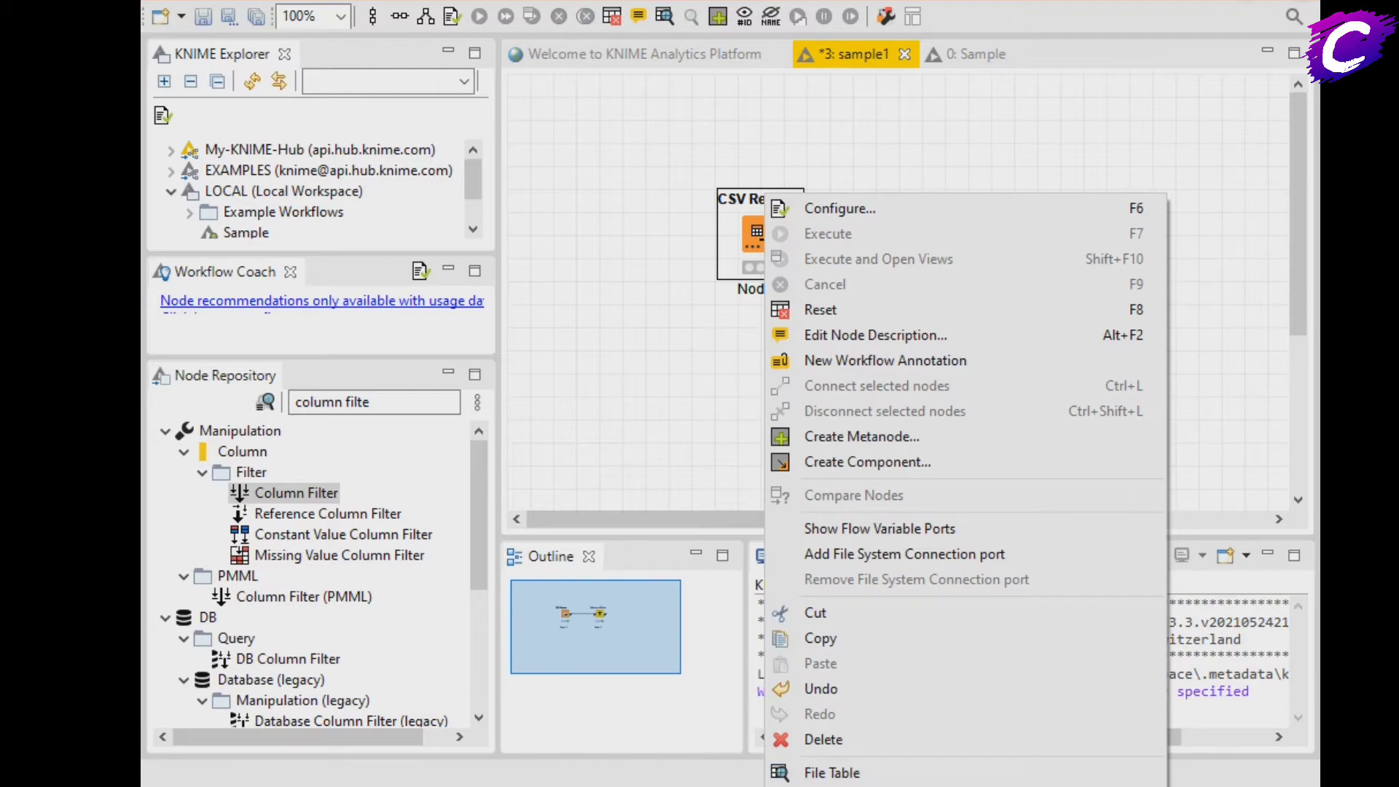
{"action": "left_click", "coordinate": [954, 772]}
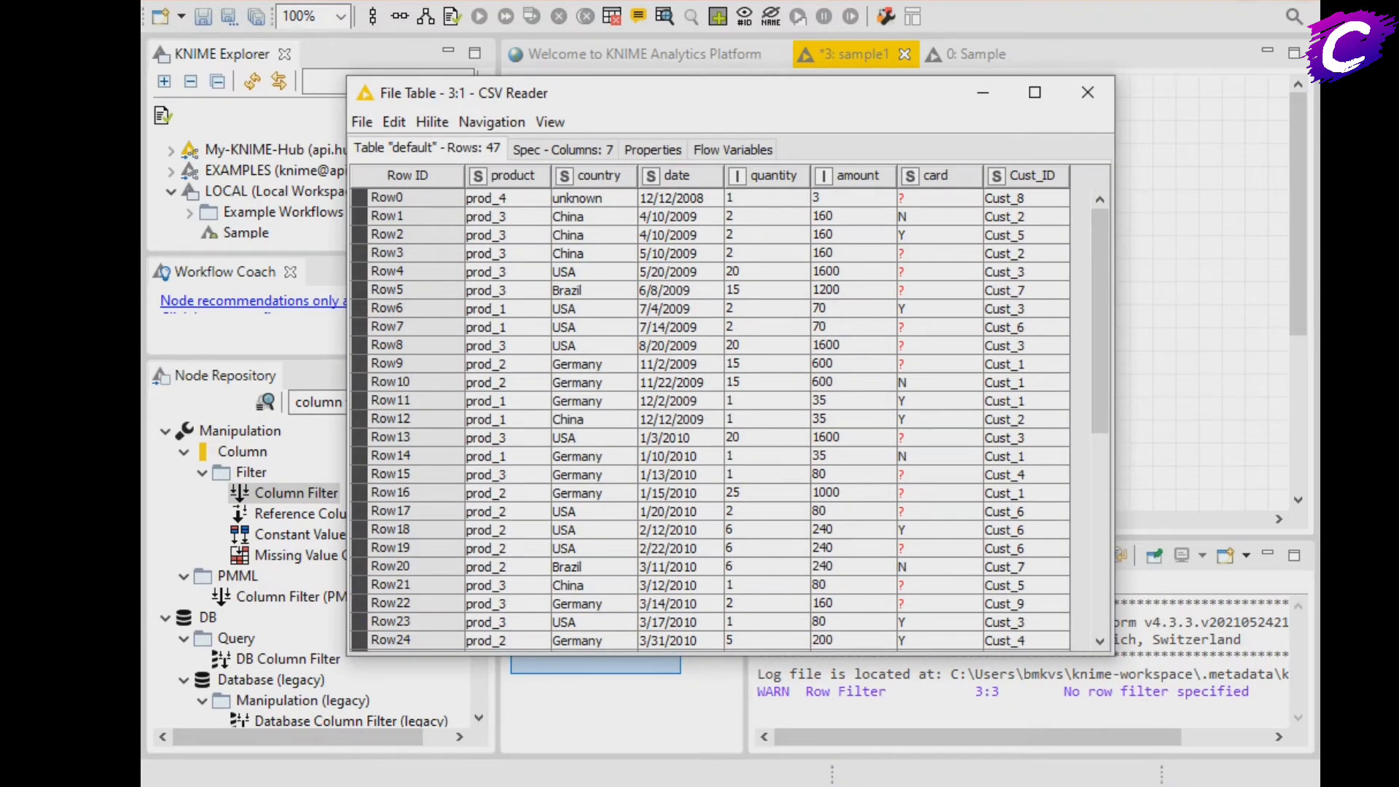
{"action": "left_click", "coordinate": [1088, 93]}
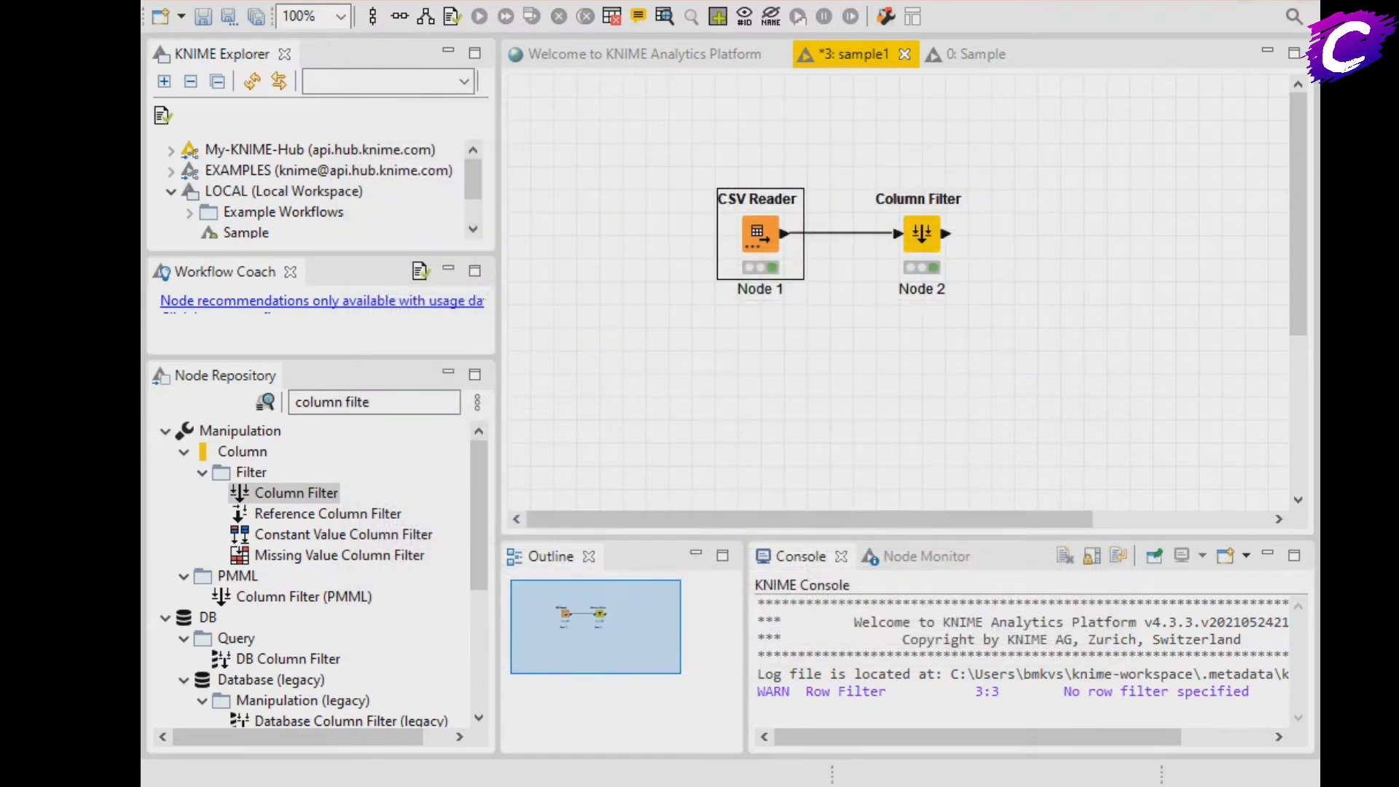
{"action": "right_click", "coordinate": [922, 233]}
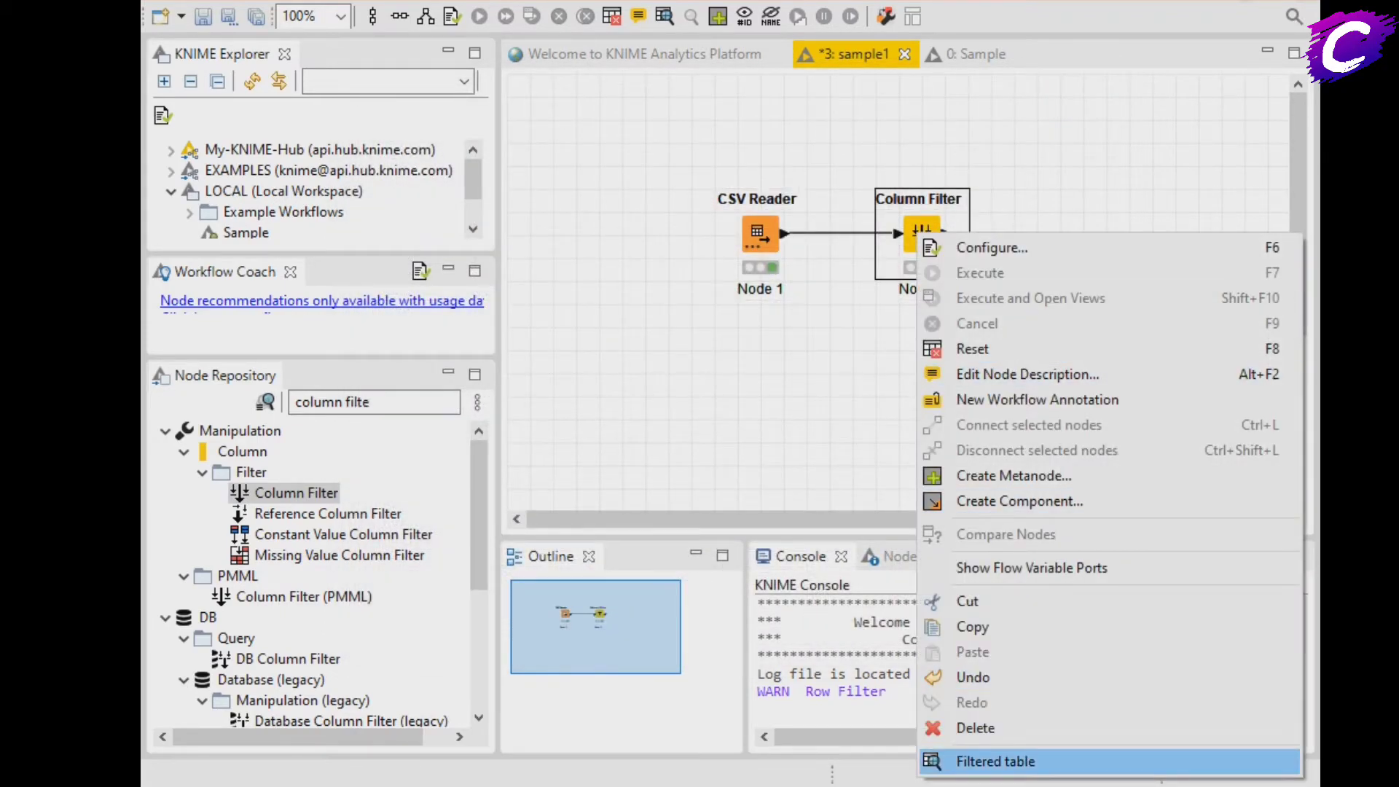
{"action": "left_click", "coordinate": [955, 762]}
{"action": "left_click", "coordinate": [1088, 93]}
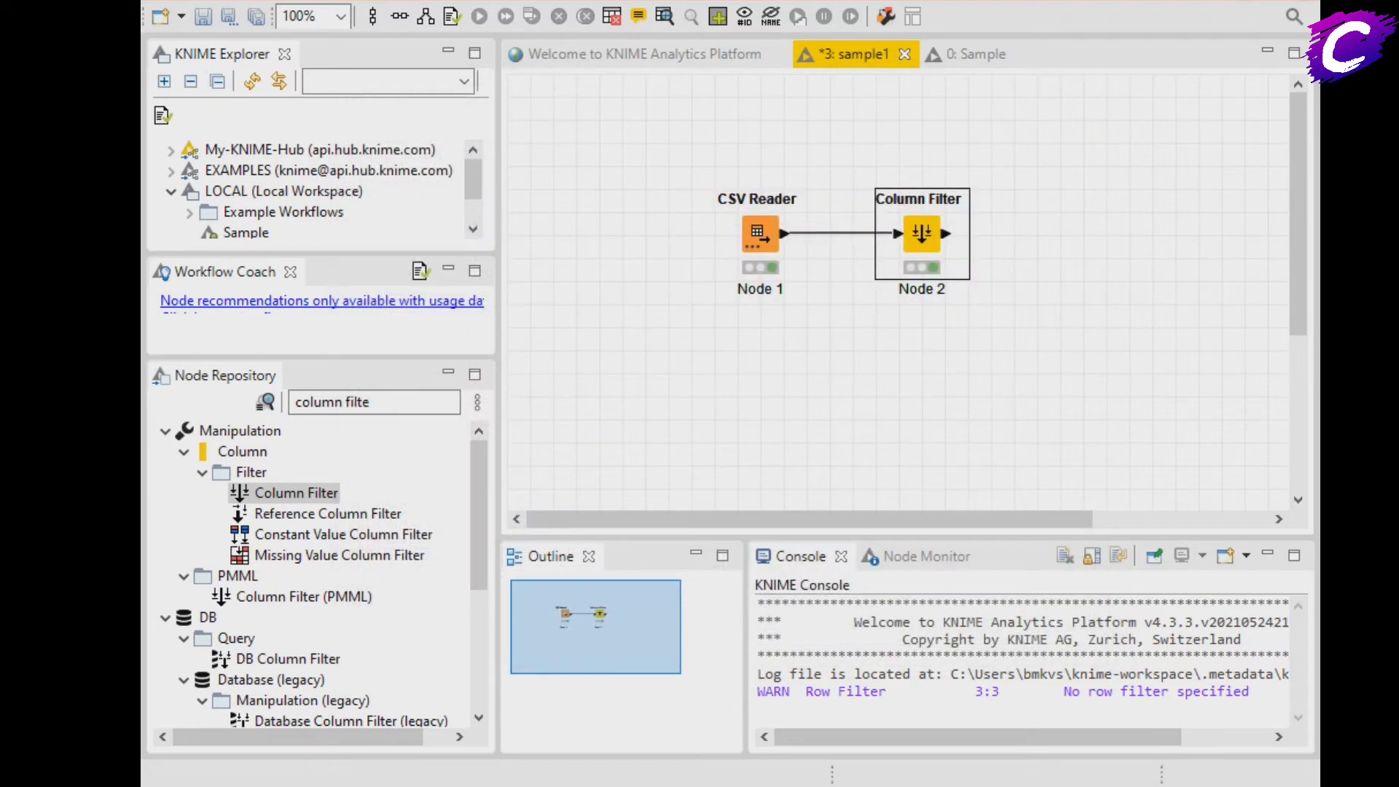
Step: Find the Row Filter node in the repository, place it beside the Column Filter and connect the Column Filter's output to it
{"action": "left_click", "coordinate": [353, 403]}
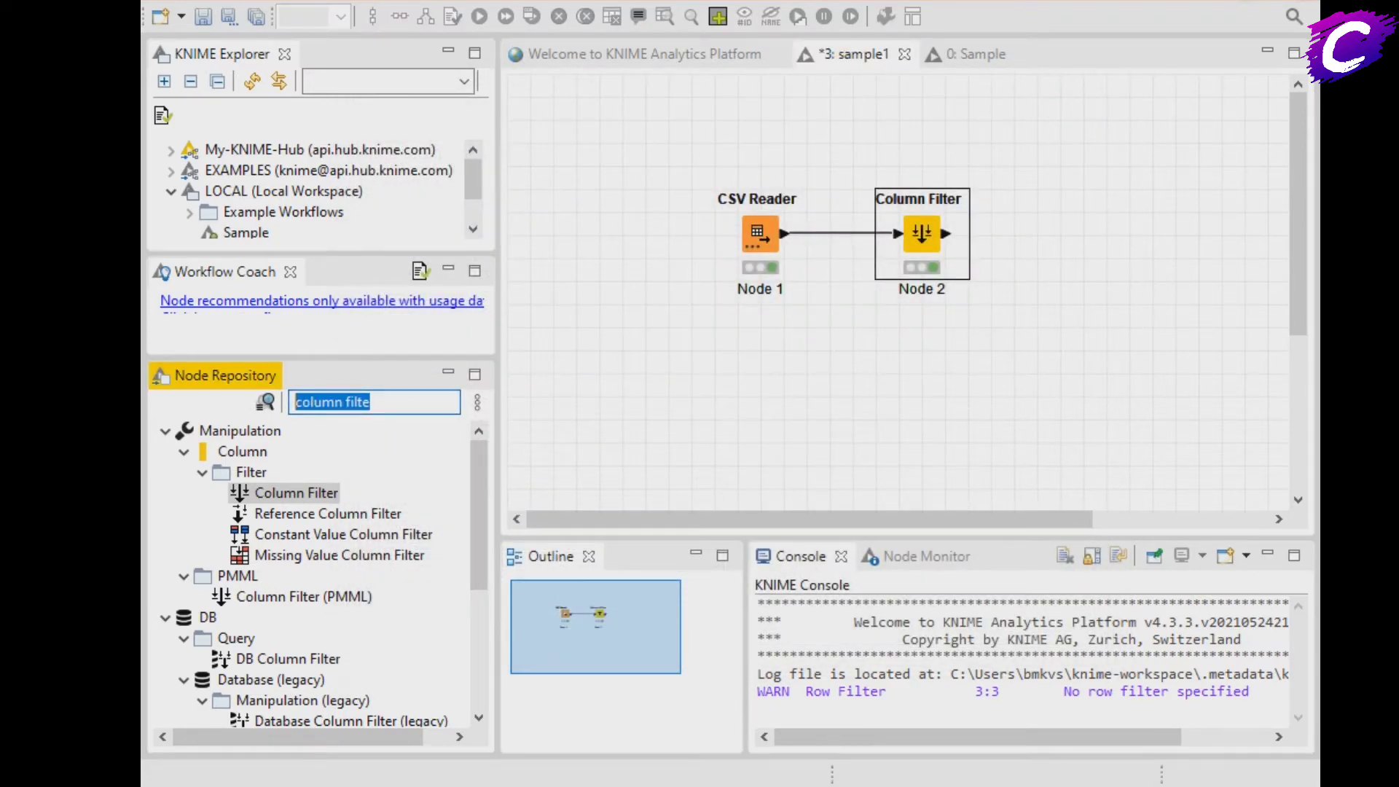
{"action": "type", "text": "row"}
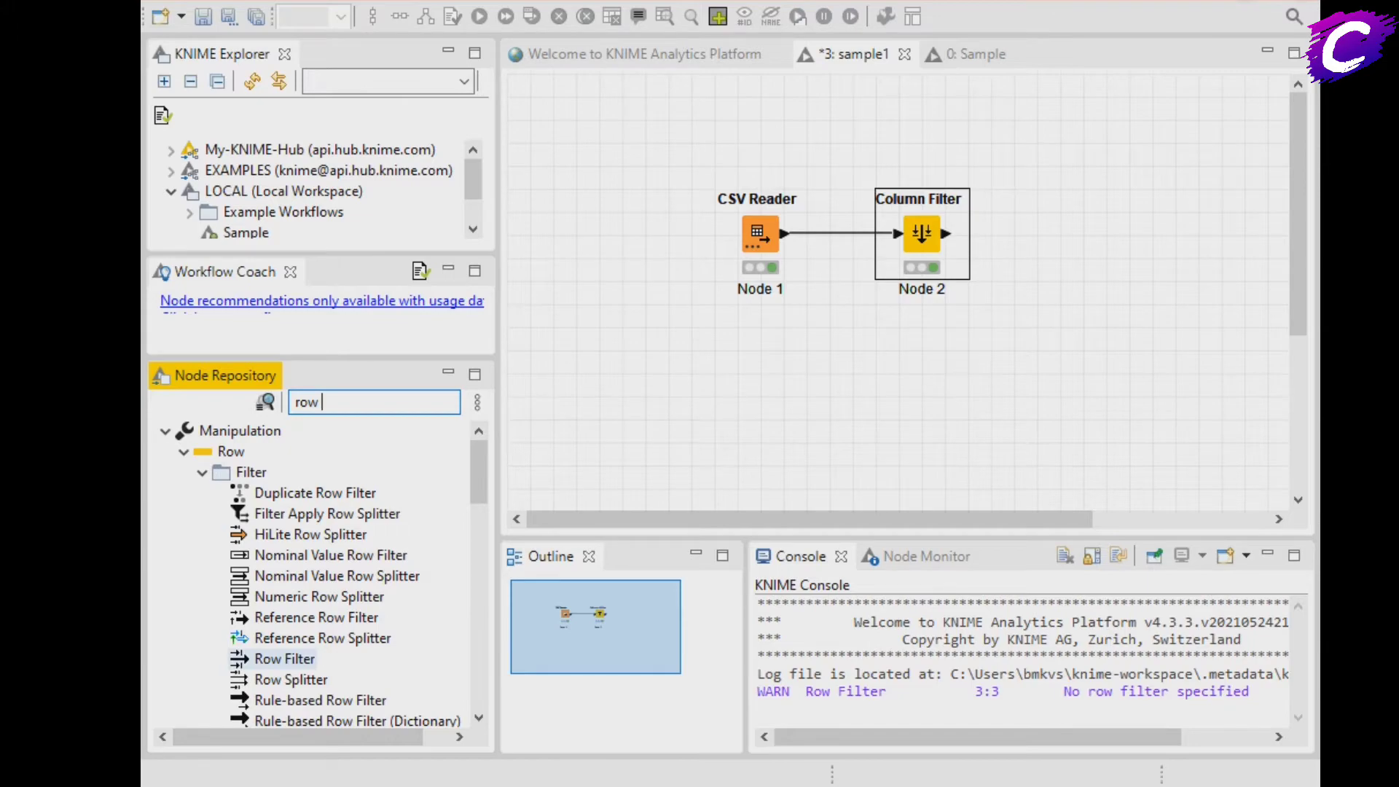
{"action": "left_click_drag", "start_coordinate": [285, 658], "coordinate": [1085, 244]}
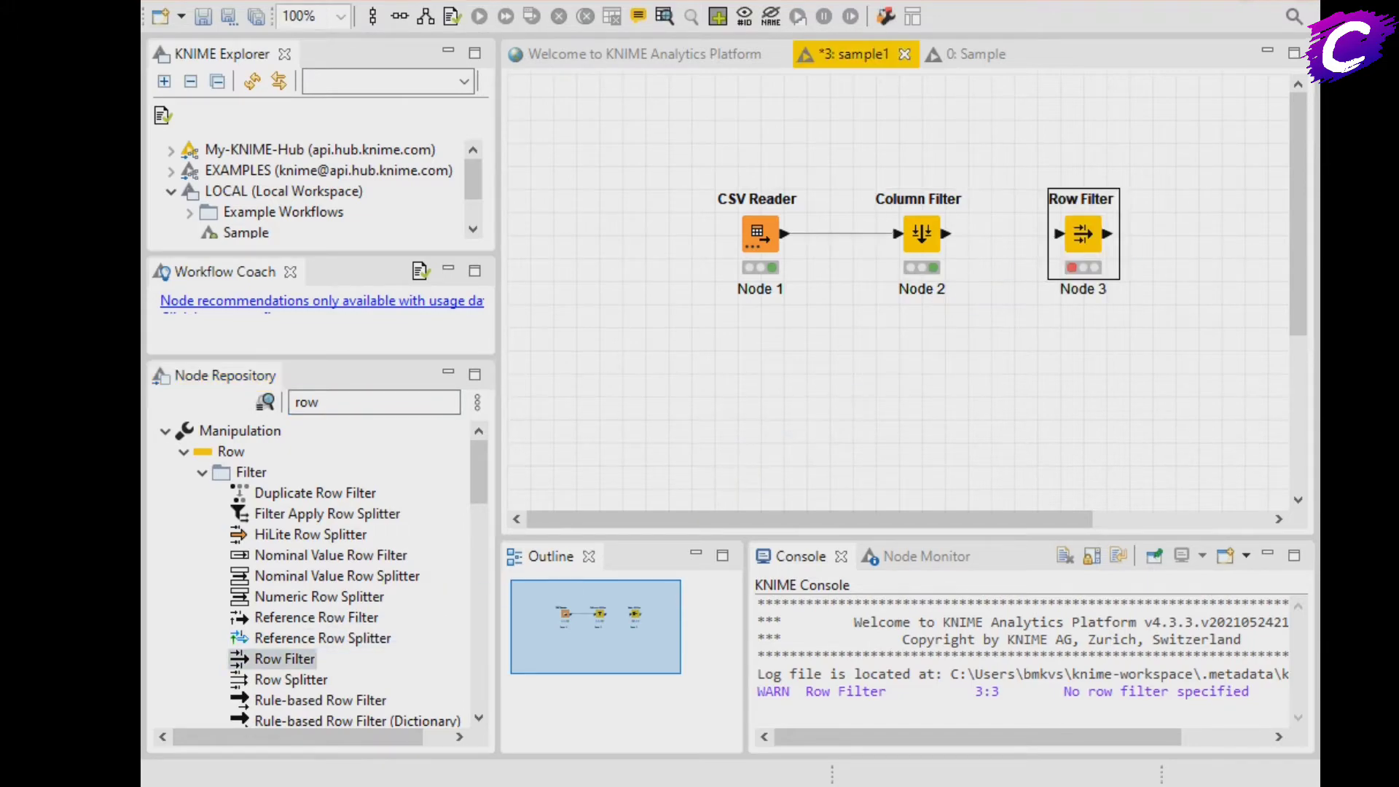
{"action": "left_click_drag", "start_coordinate": [946, 233], "coordinate": [1058, 233]}
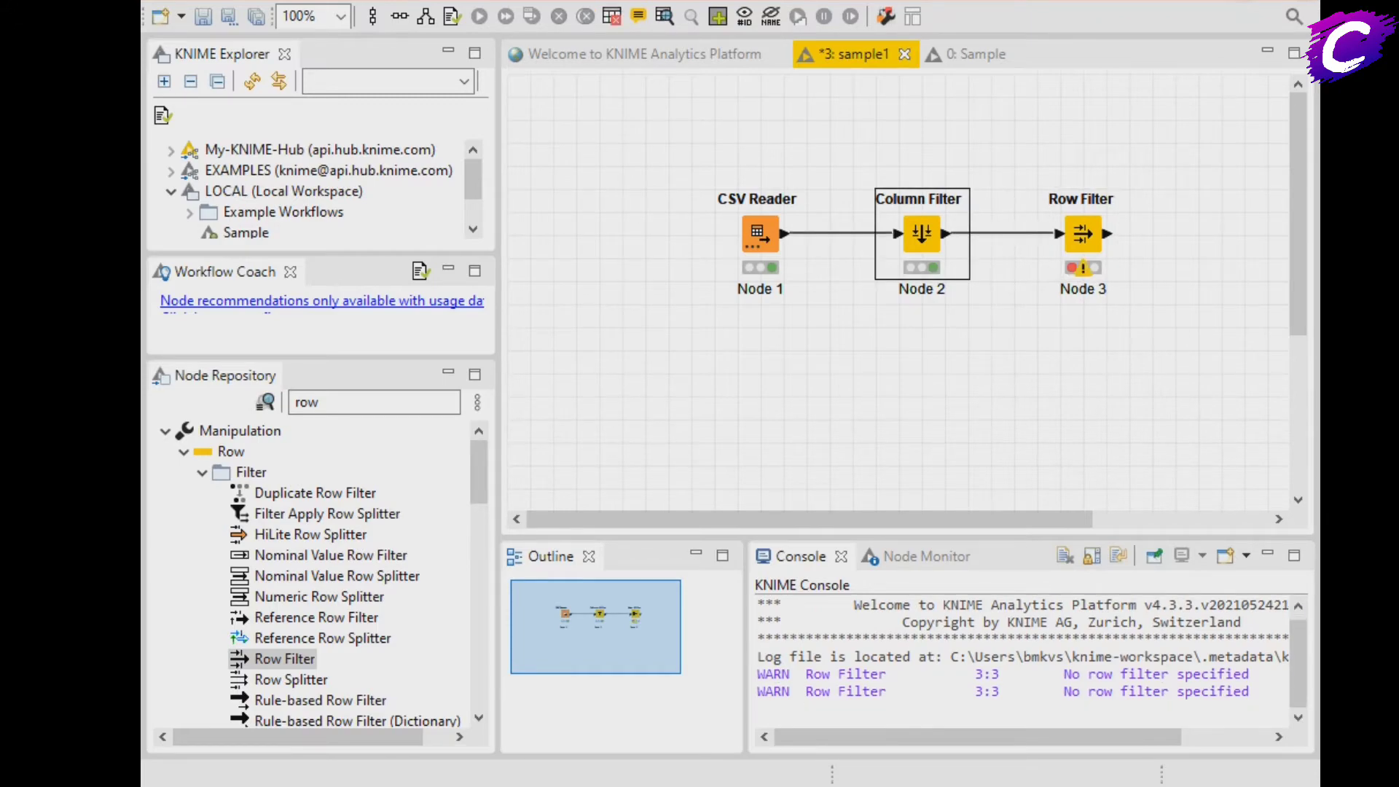
Step: Open the Row Filter's configuration and choose country as the column to test
{"action": "left_click", "coordinate": [1083, 234]}
{"action": "right_click", "coordinate": [1083, 233]}
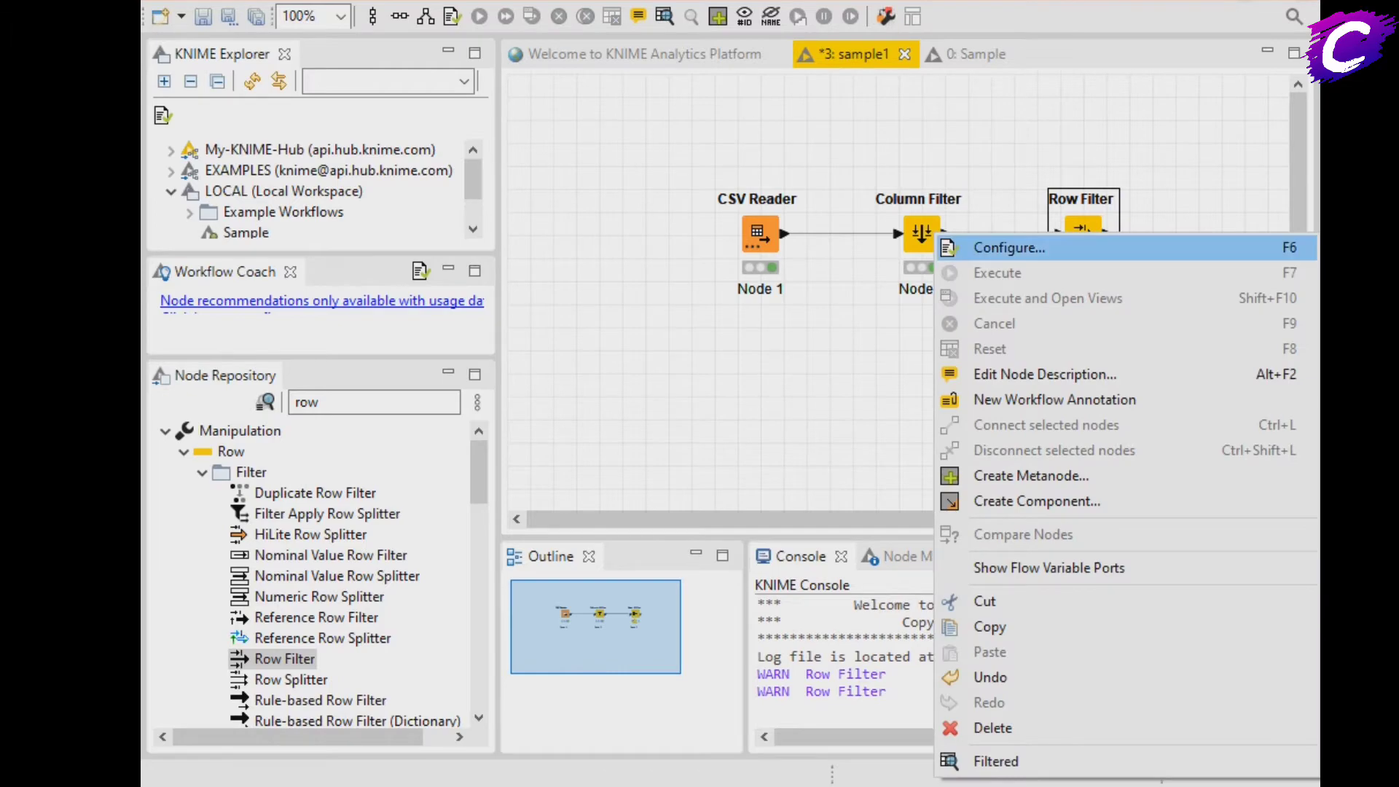
{"action": "left_click", "coordinate": [976, 246]}
{"action": "left_click", "coordinate": [885, 156]}
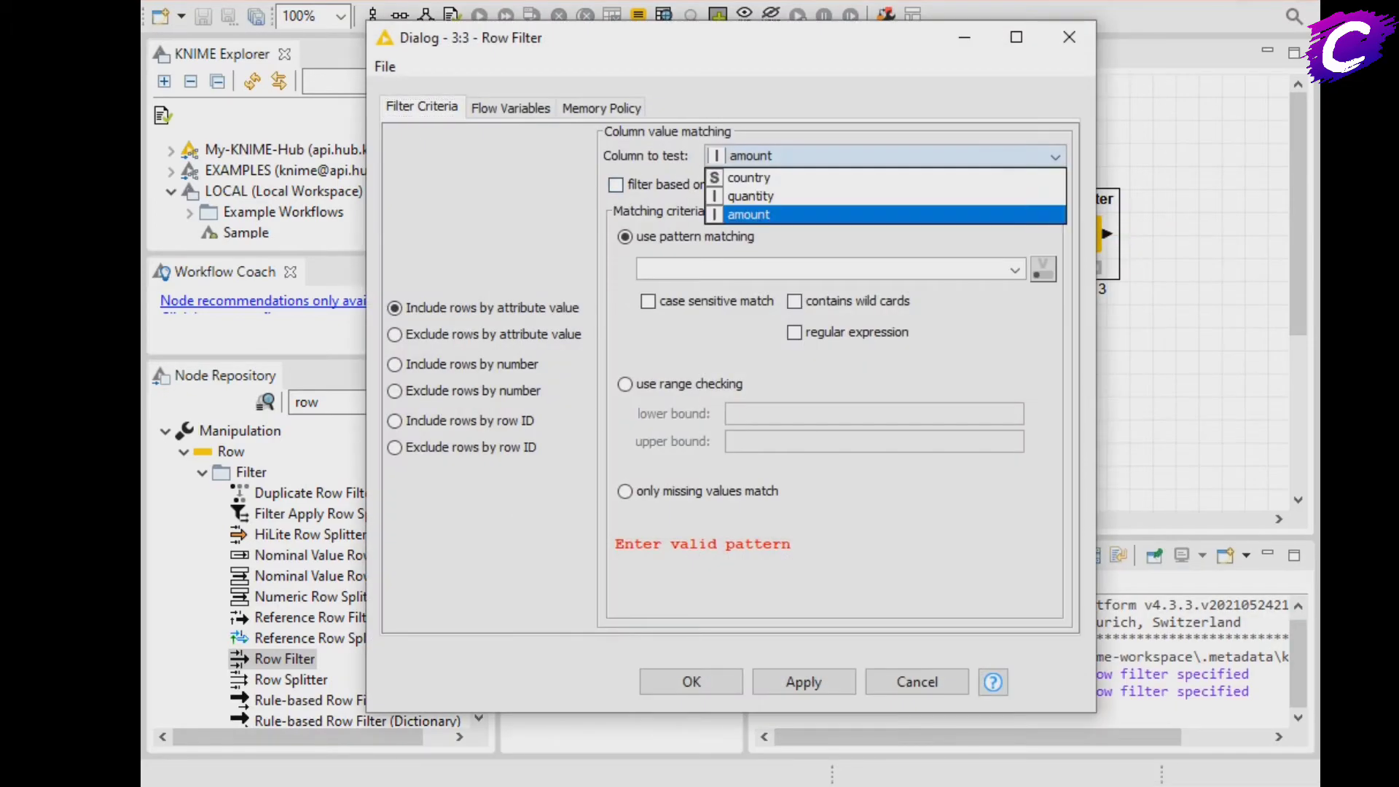
{"action": "key", "text": "Return"}
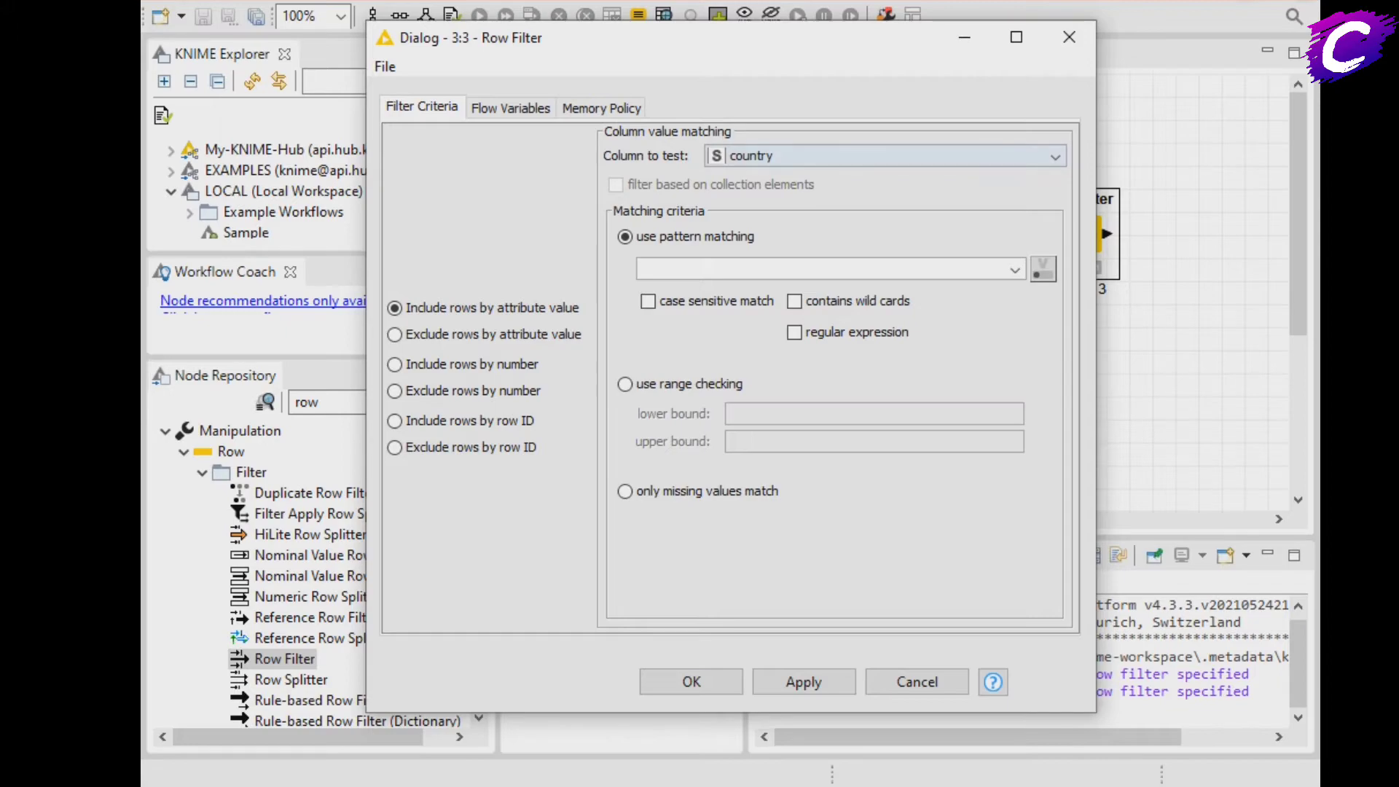
{"action": "left_click", "coordinate": [885, 155]}
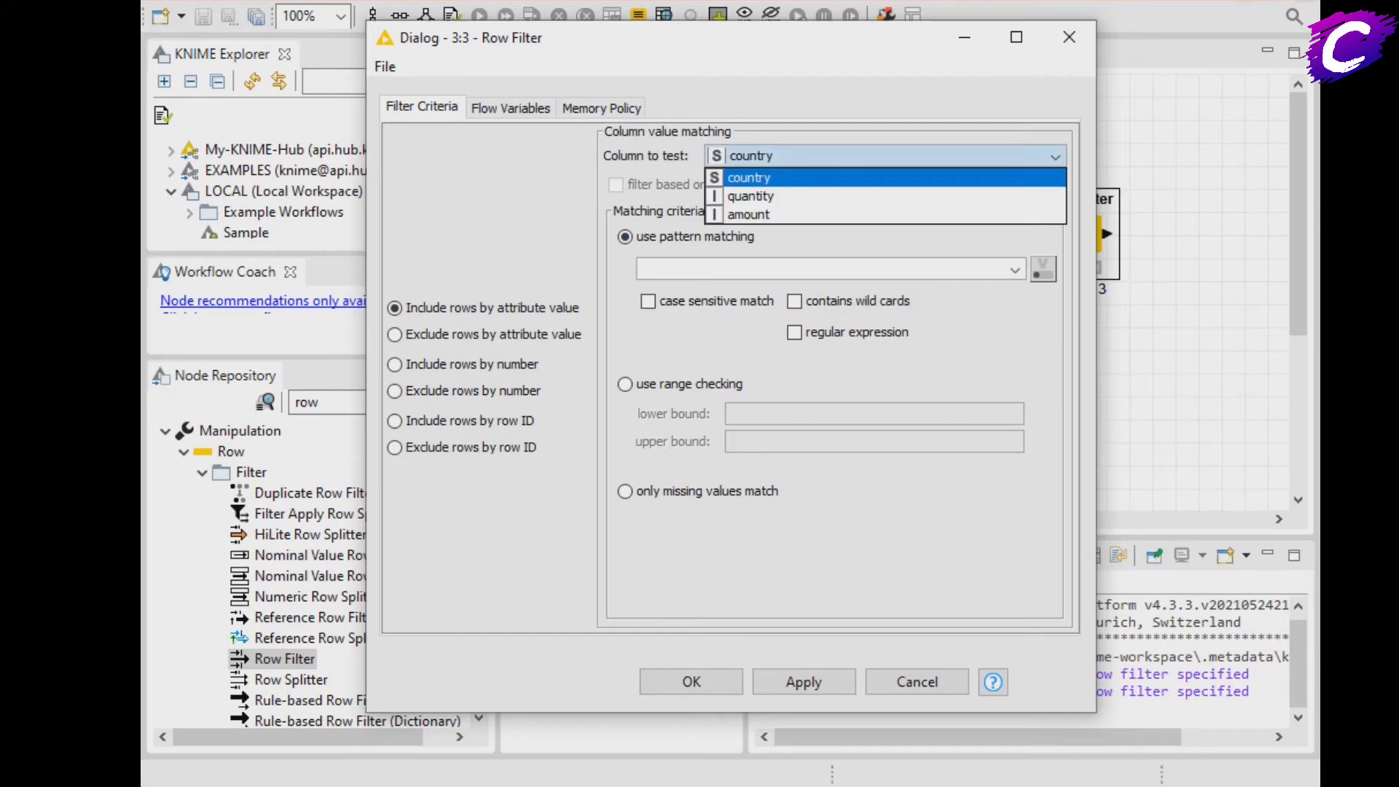
{"action": "left_click", "coordinate": [885, 155]}
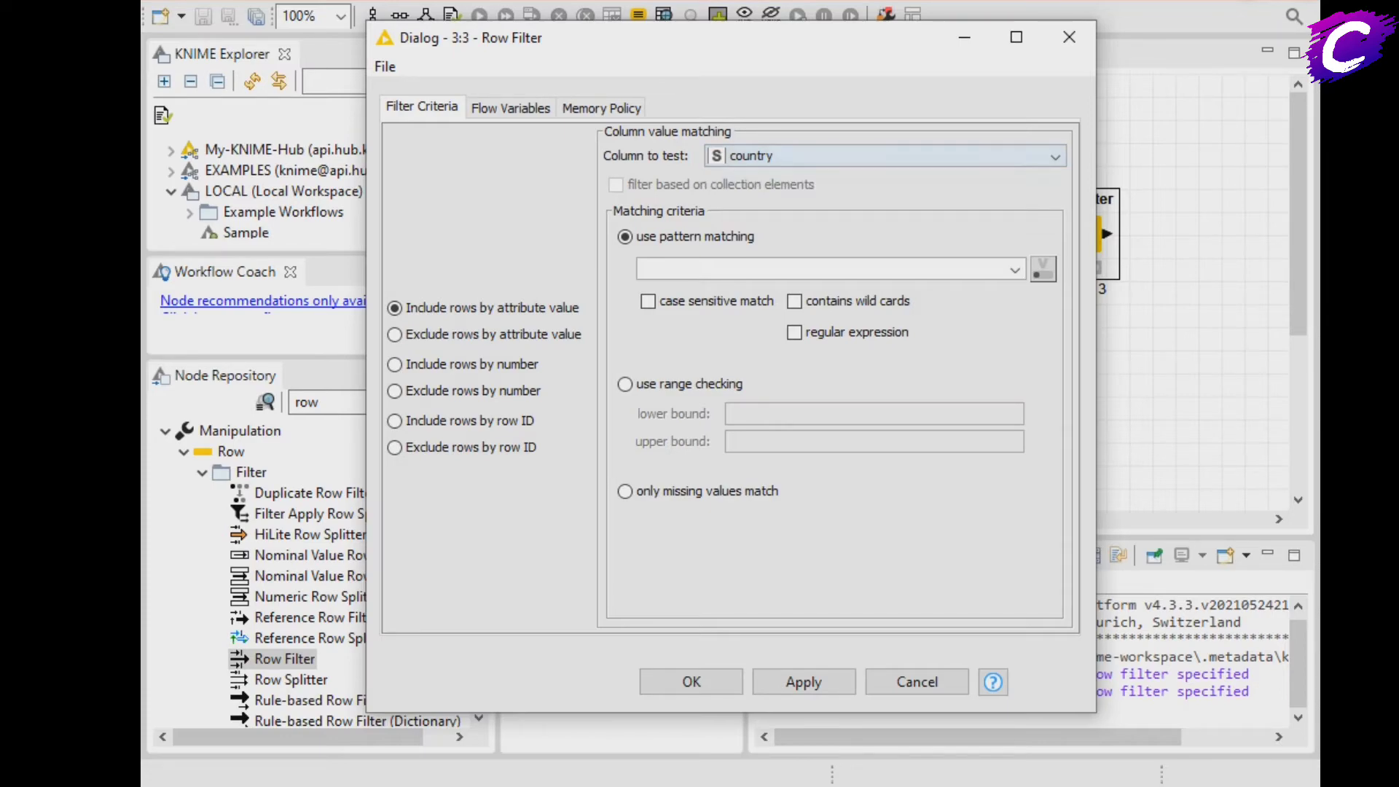
{"action": "left_click", "coordinate": [885, 155]}
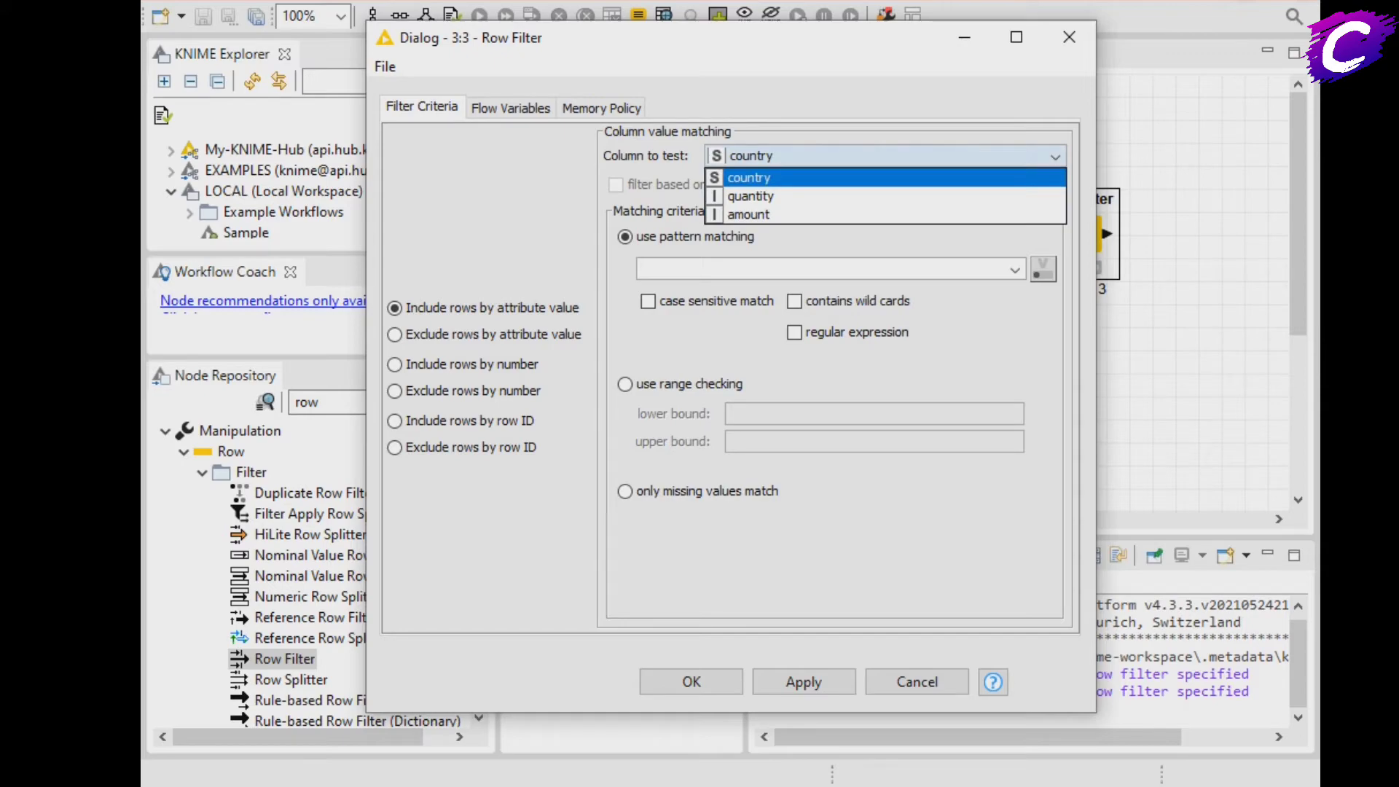
{"action": "left_click", "coordinate": [885, 155]}
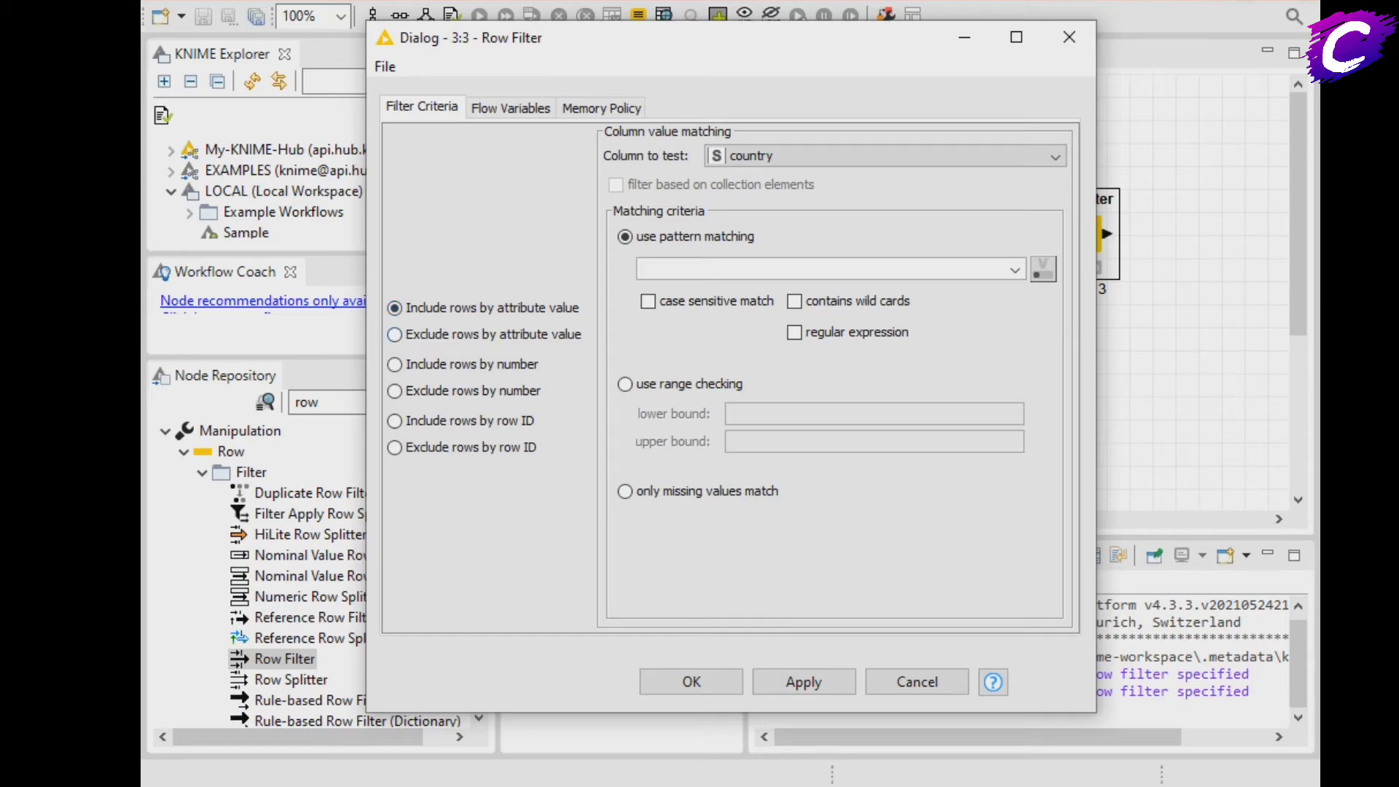
Step: Exclude rows by attribute value with the case-sensitive pattern "unknown", and accept the Row Filter settings
{"action": "left_click", "coordinate": [396, 335]}
{"action": "left_click", "coordinate": [699, 269]}
{"action": "left_click", "coordinate": [1014, 270]}
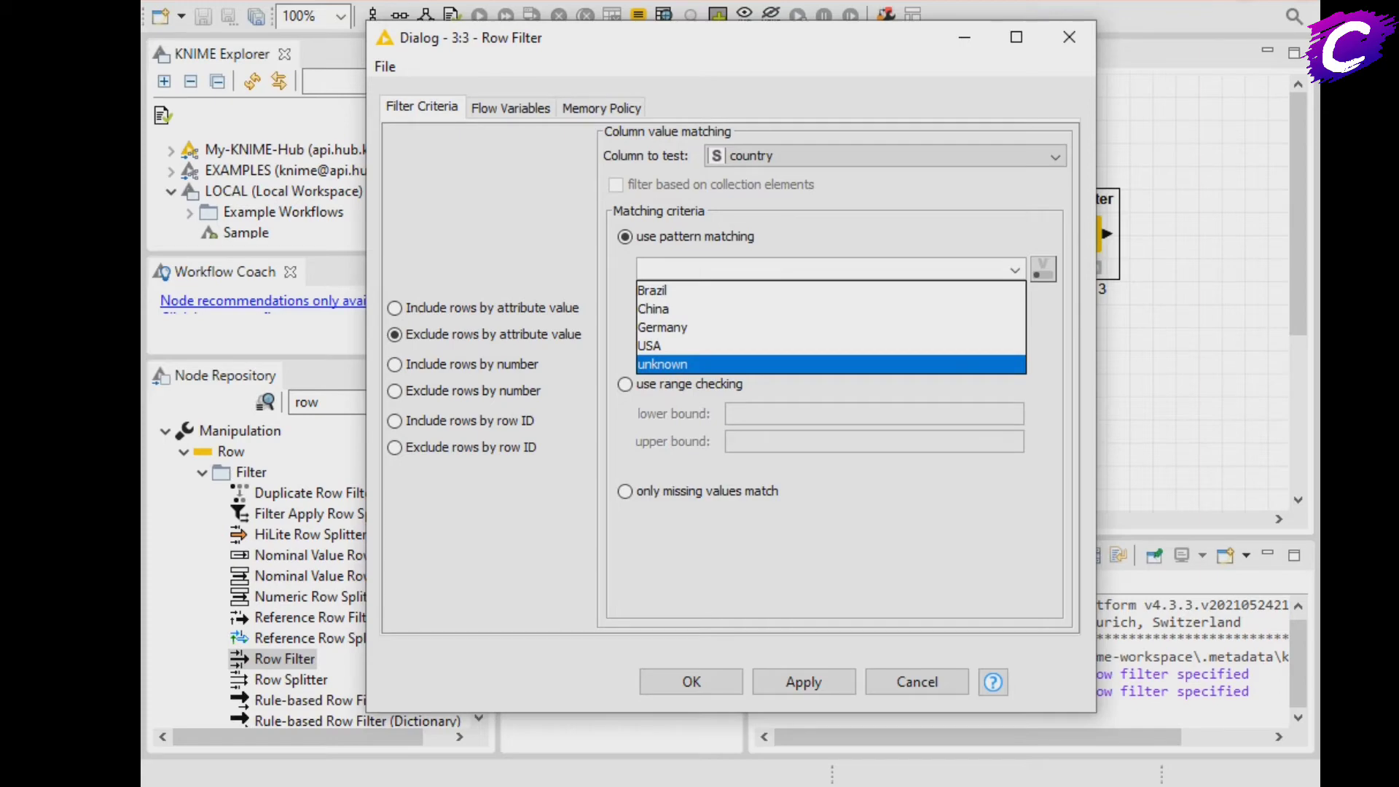
{"action": "key", "text": "Return"}
{"action": "left_click", "coordinate": [692, 268]}
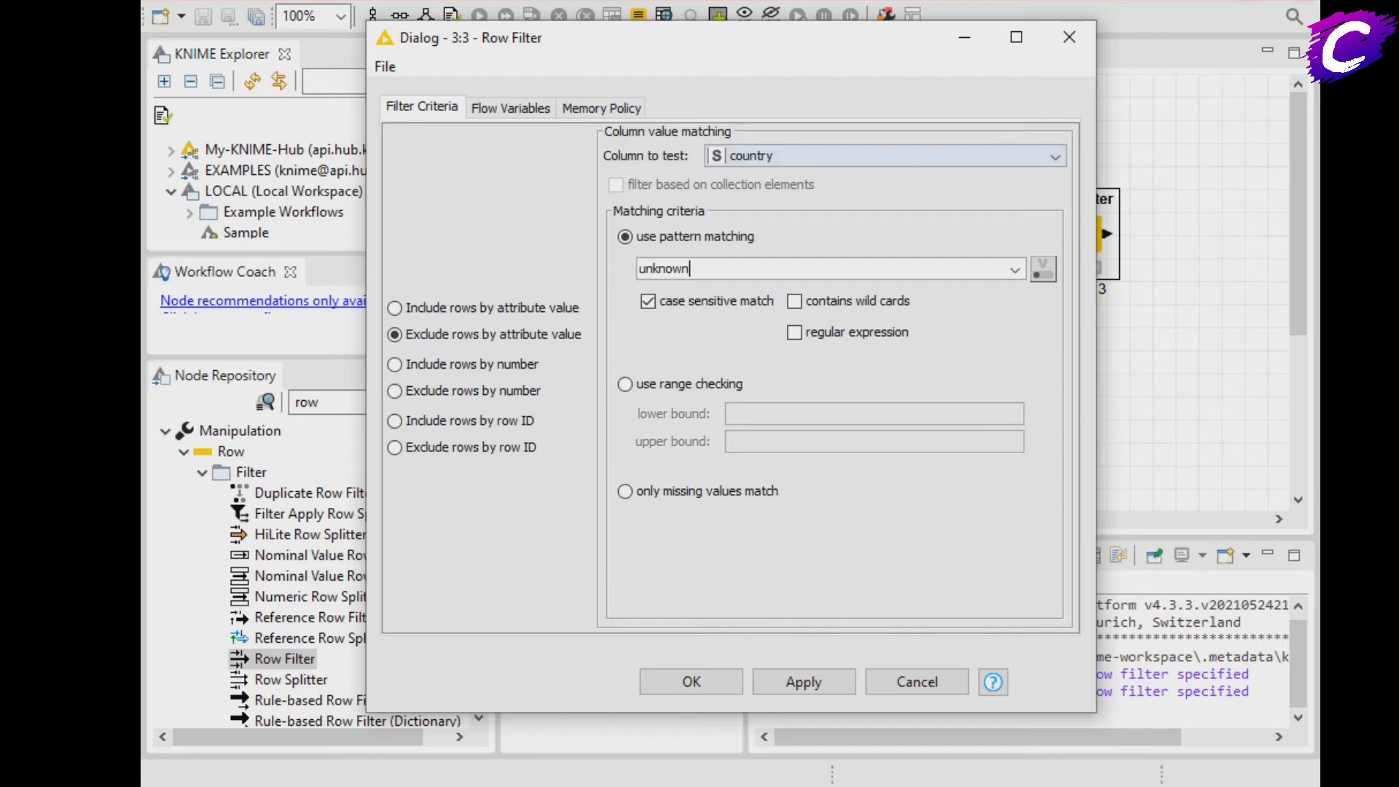
{"action": "left_click", "coordinate": [803, 682]}
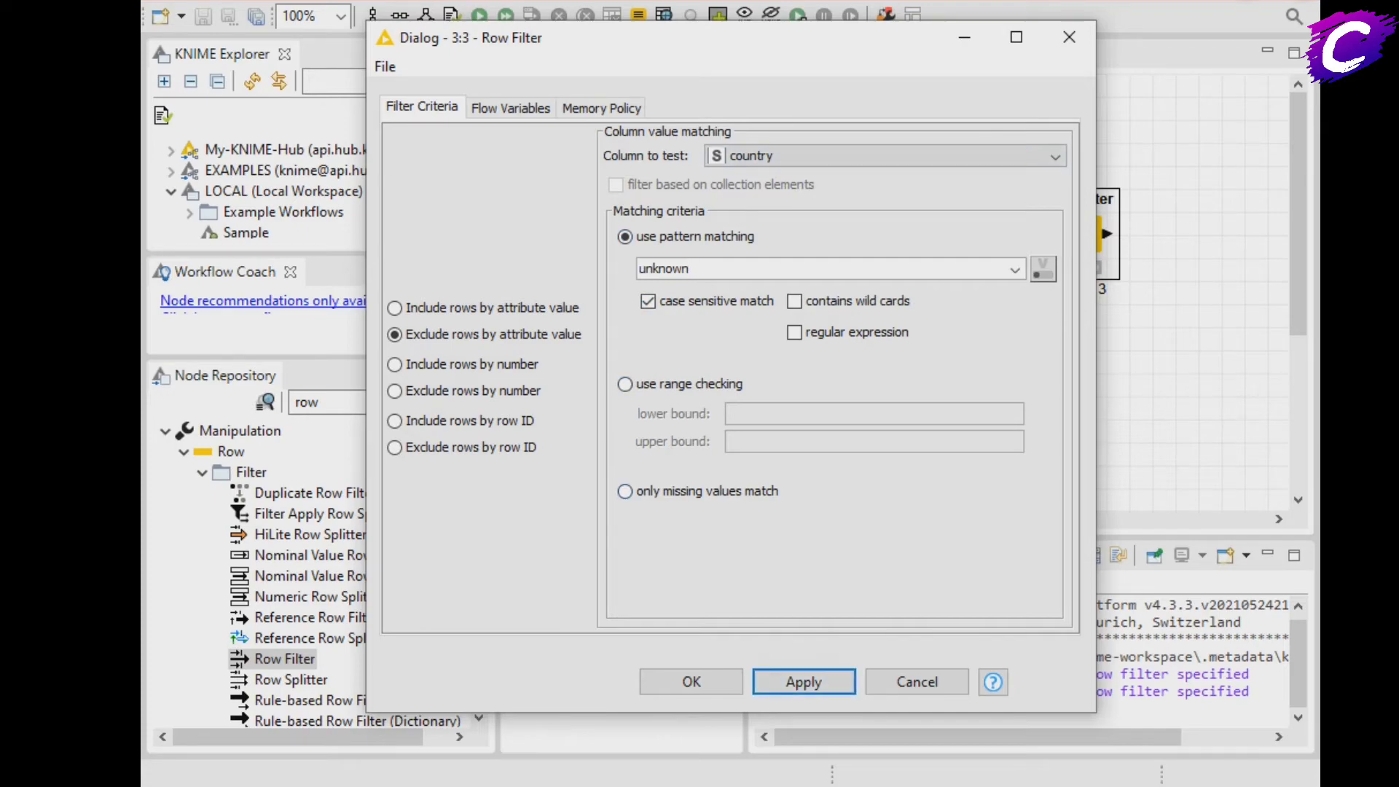
{"action": "left_click", "coordinate": [691, 682]}
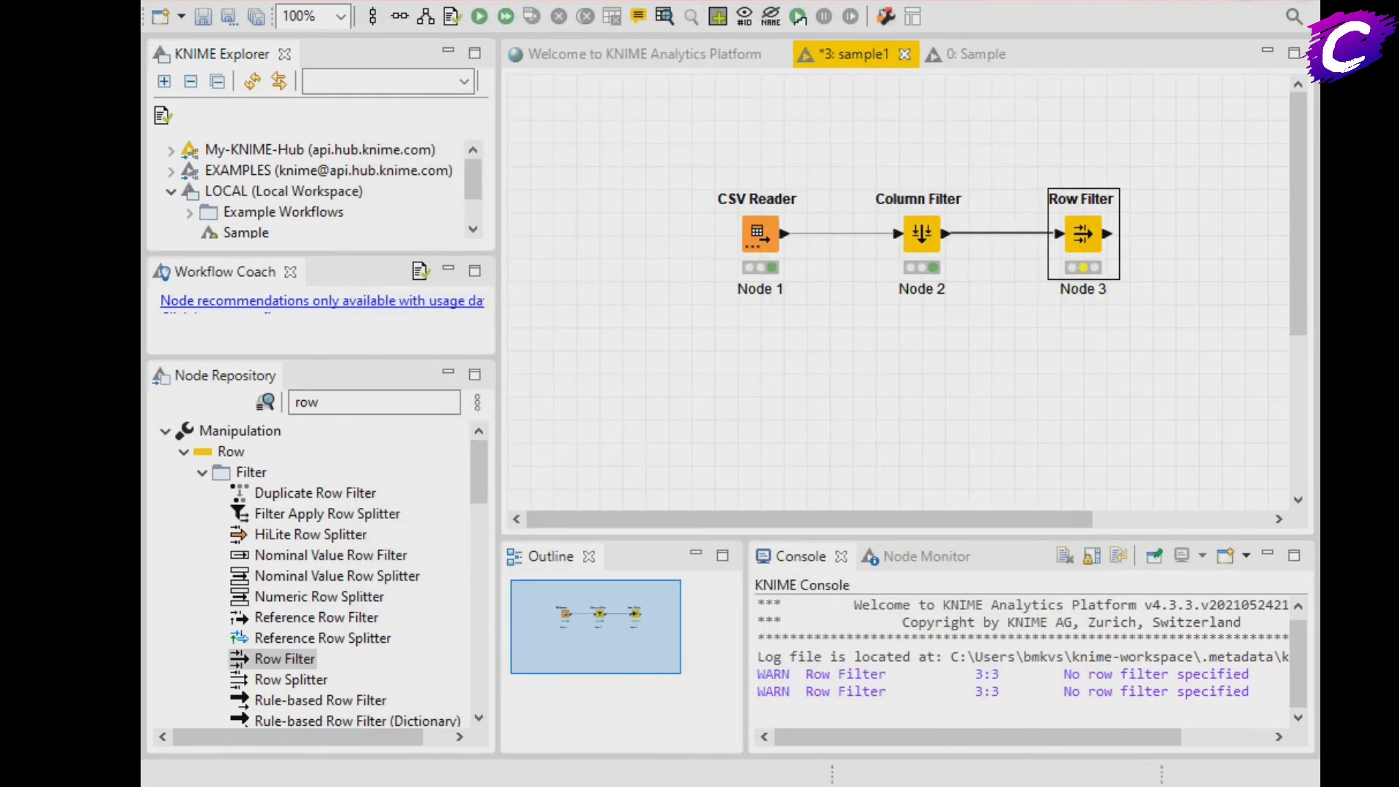
Step: Execute the Row Filter node and open its filtered table
{"action": "right_click", "coordinate": [1083, 233]}
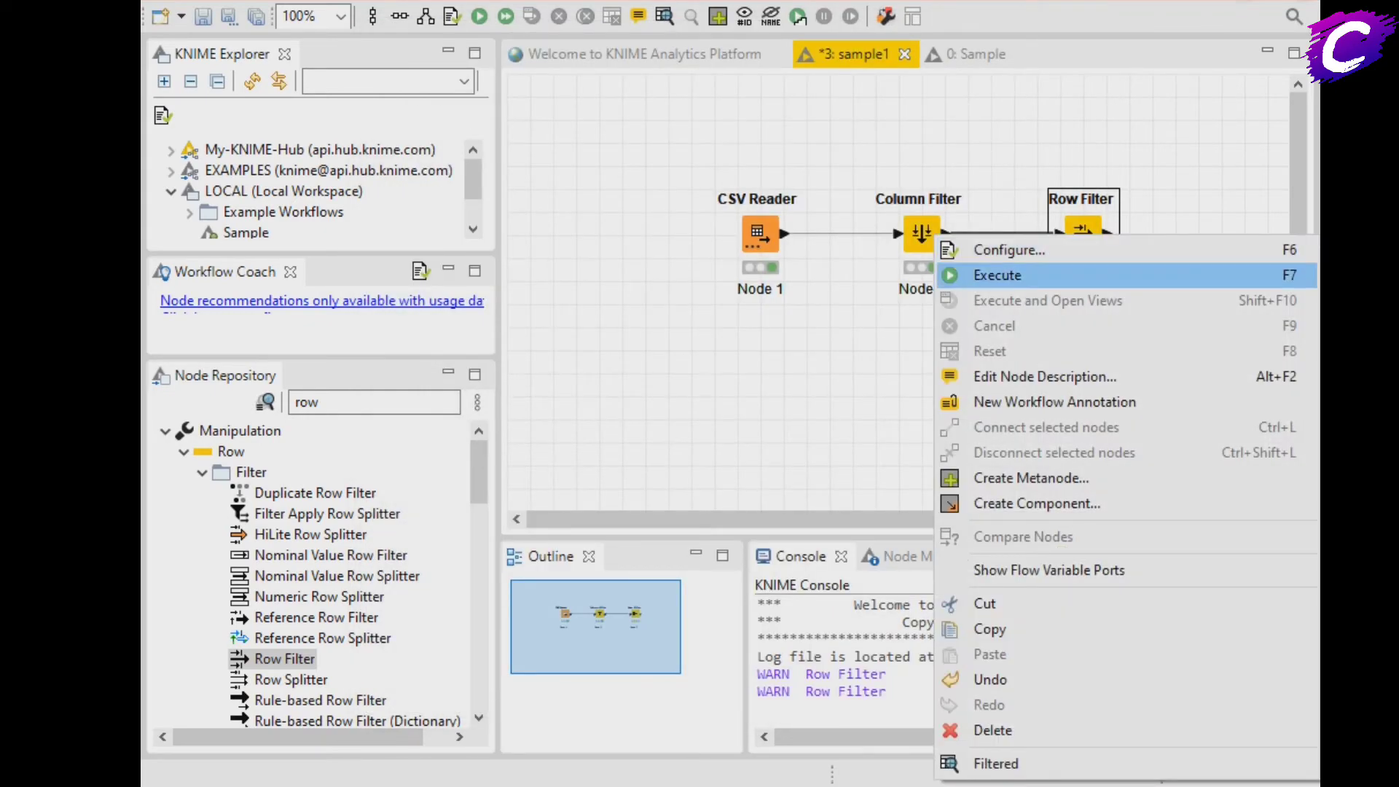
{"action": "left_click", "coordinate": [991, 271]}
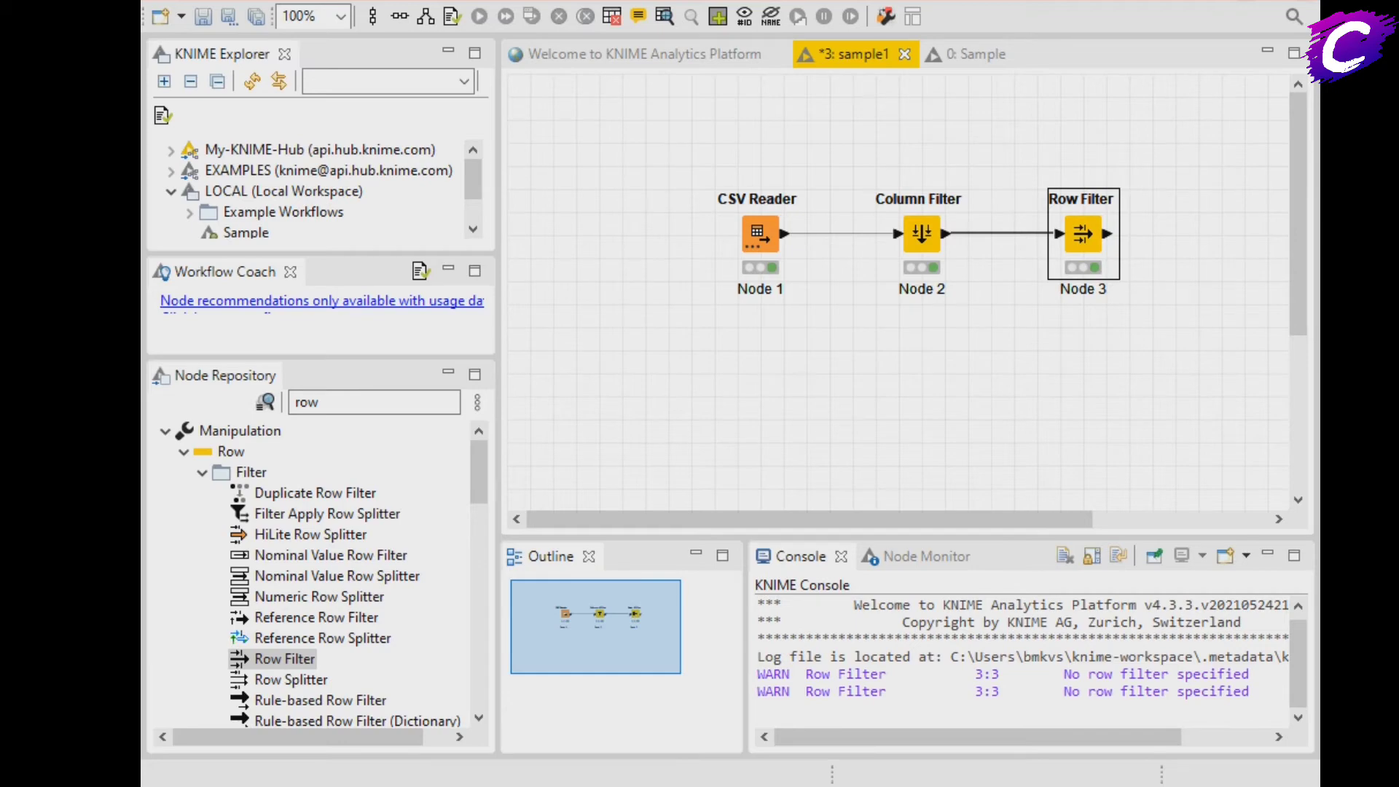
{"action": "left_click_drag", "start_coordinate": [809, 520], "coordinate": [933, 519]}
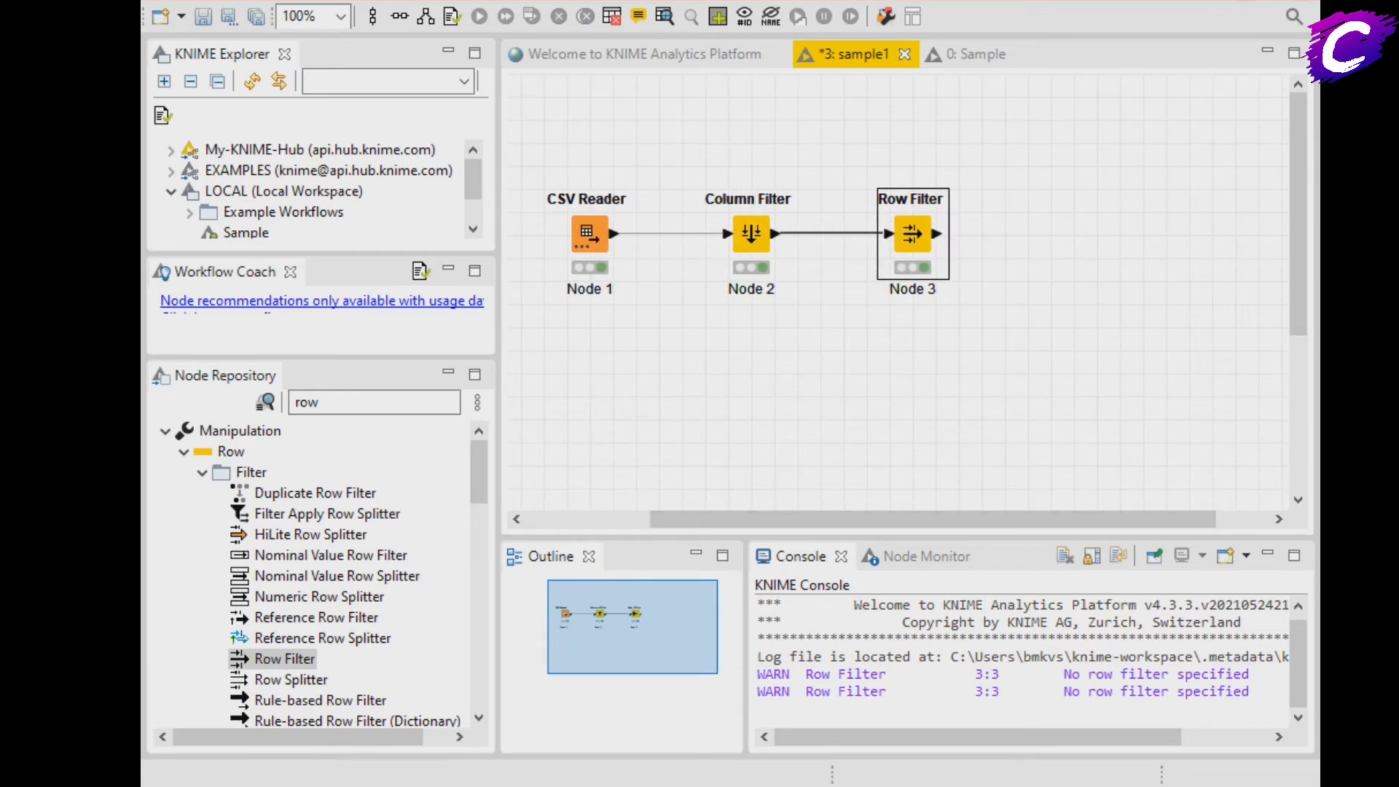
{"action": "right_click", "coordinate": [907, 241]}
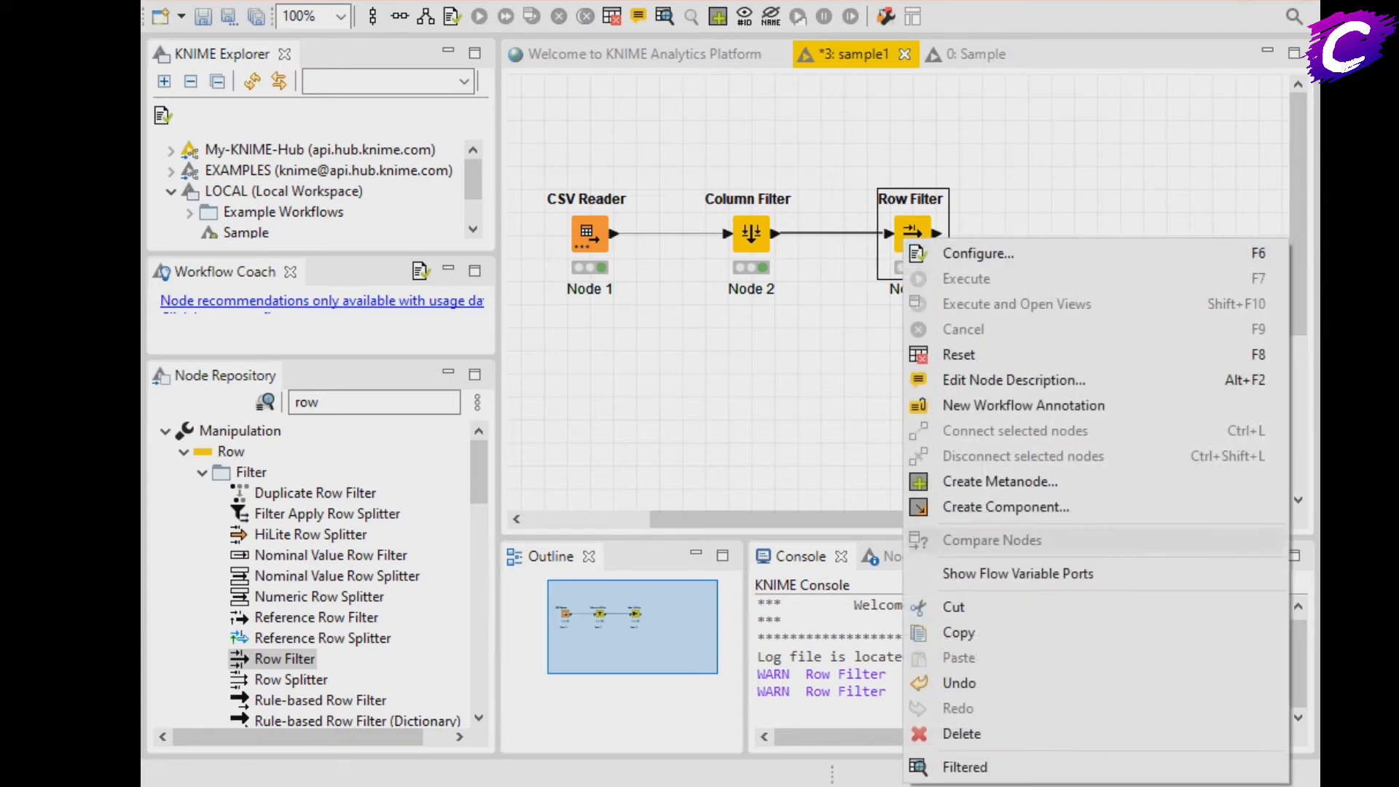
{"action": "left_click", "coordinate": [947, 767]}
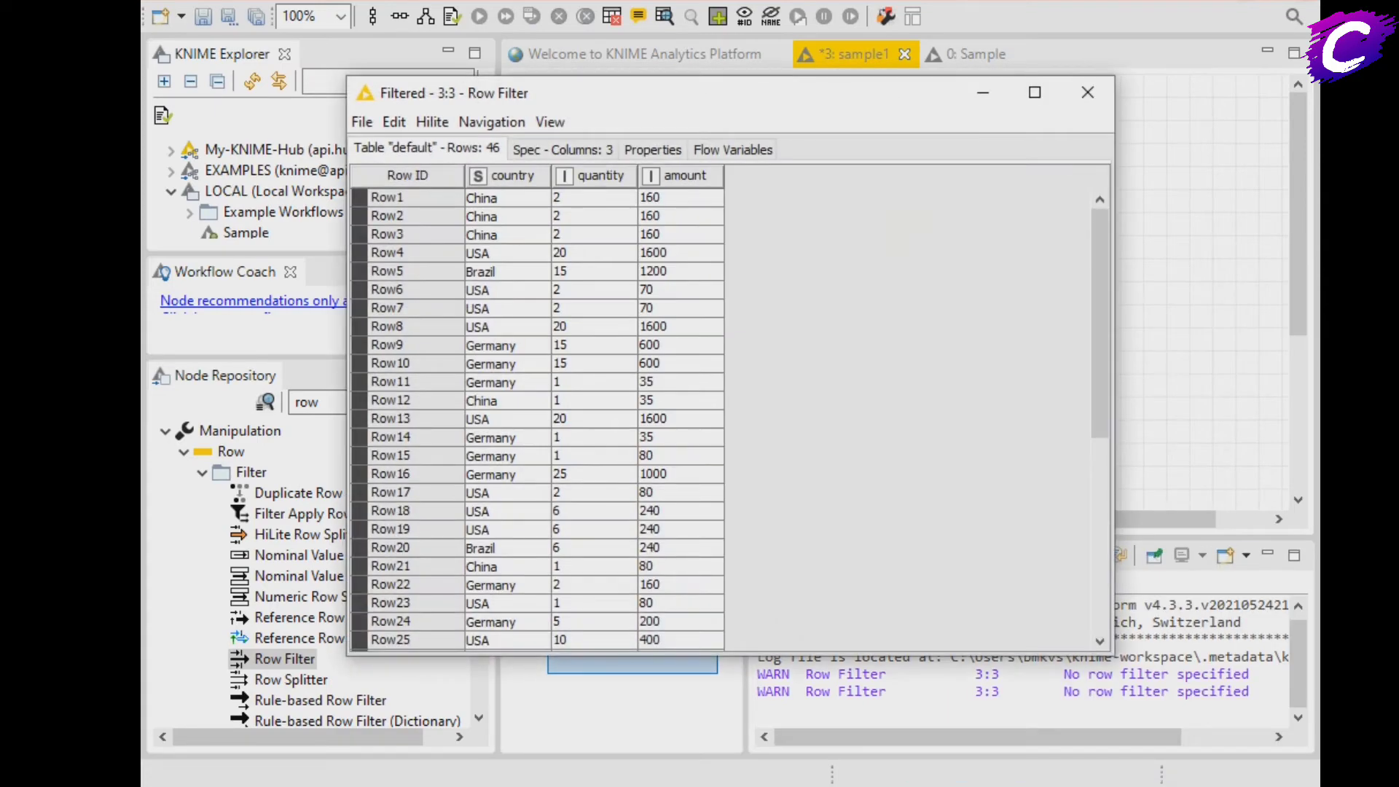
Step: Check the country values down the rows of the Row Filter's output and close the table
{"action": "left_click", "coordinate": [506, 216]}
{"action": "left_click", "coordinate": [506, 198]}
{"action": "left_click", "coordinate": [506, 234]}
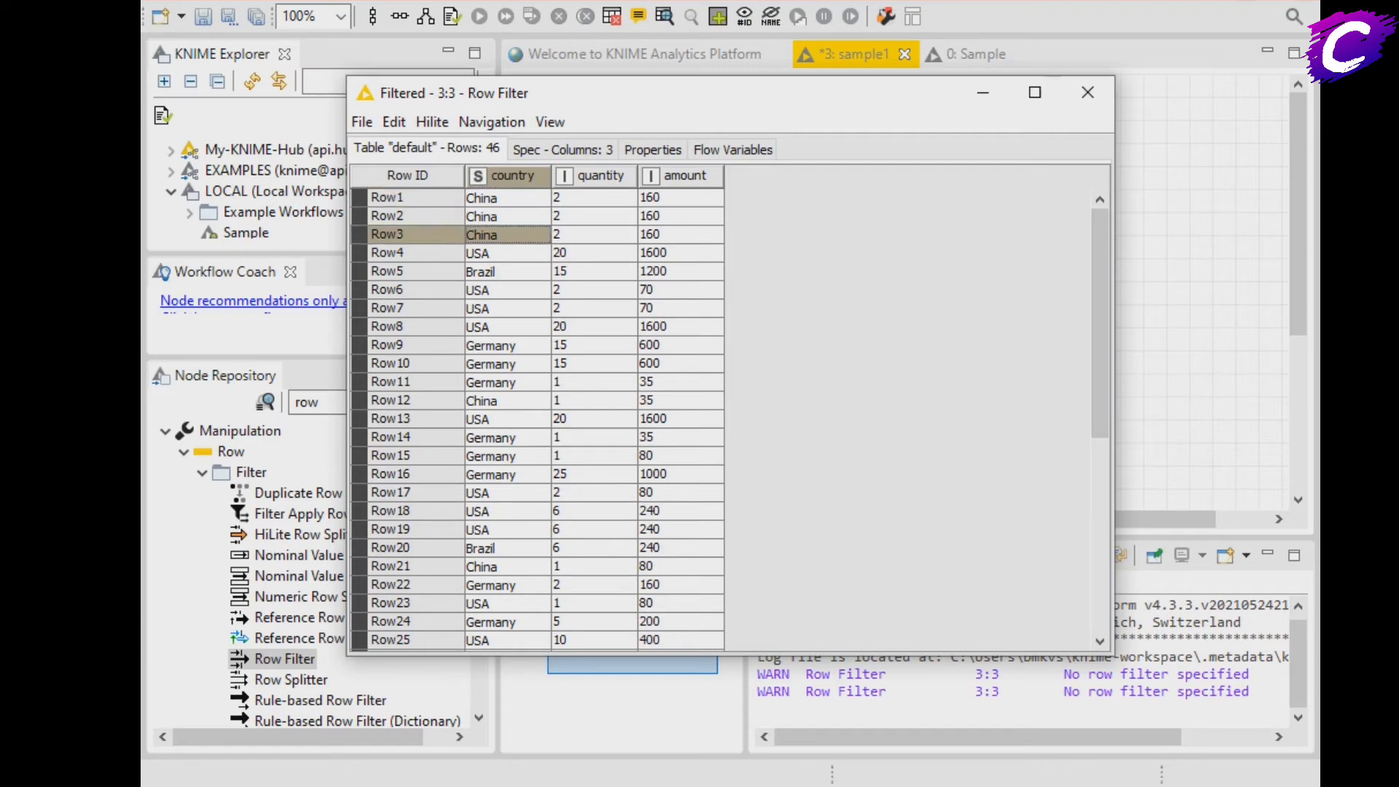
{"action": "left_click", "coordinate": [506, 309]}
{"action": "left_click", "coordinate": [506, 364]}
{"action": "left_click", "coordinate": [506, 437]}
{"action": "left_click", "coordinate": [507, 492]}
{"action": "left_click", "coordinate": [506, 548]}
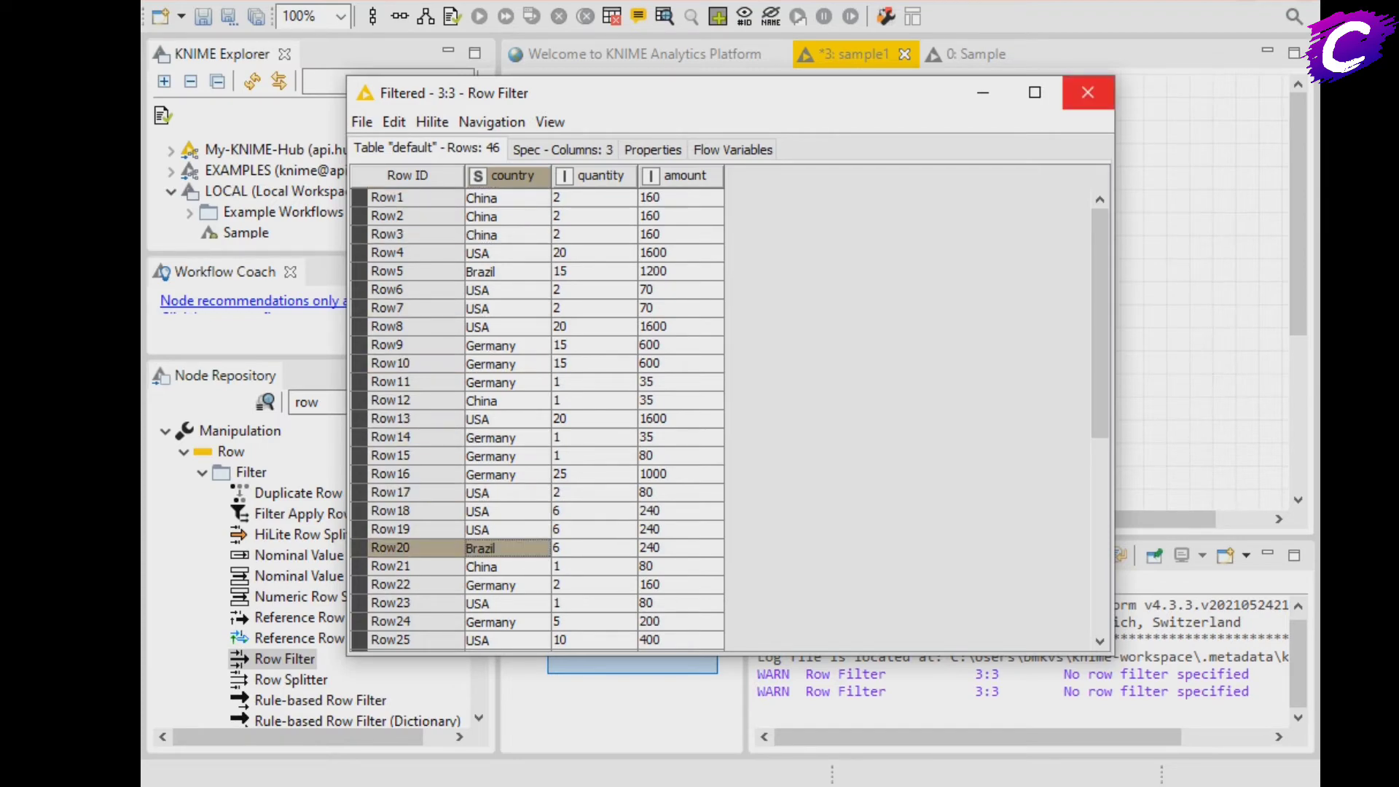
{"action": "left_click", "coordinate": [1087, 92]}
Step: Open the CSV Reader's file table, check the "unknown" country entry and the remaining rows, and close the table
{"action": "right_click", "coordinate": [588, 231]}
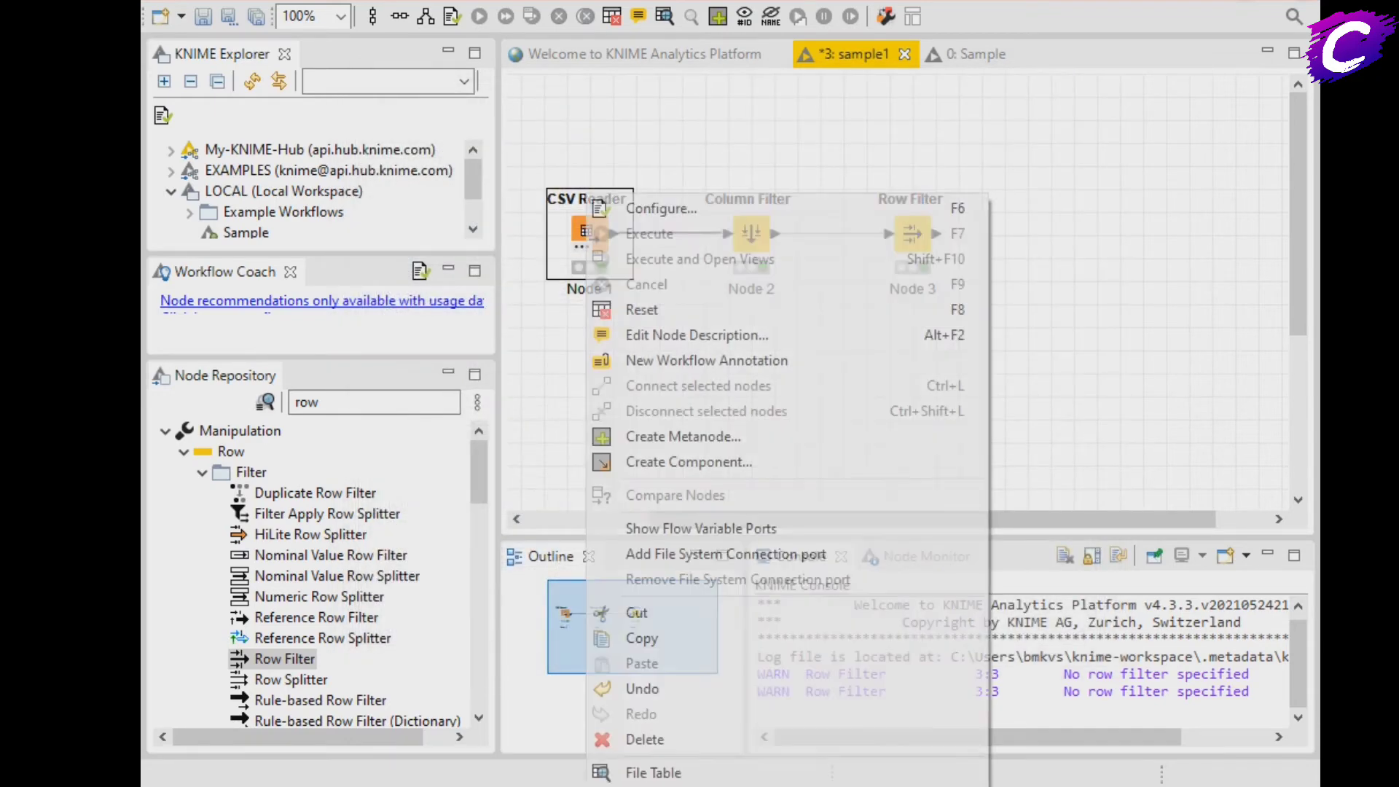
{"action": "left_click", "coordinate": [653, 773]}
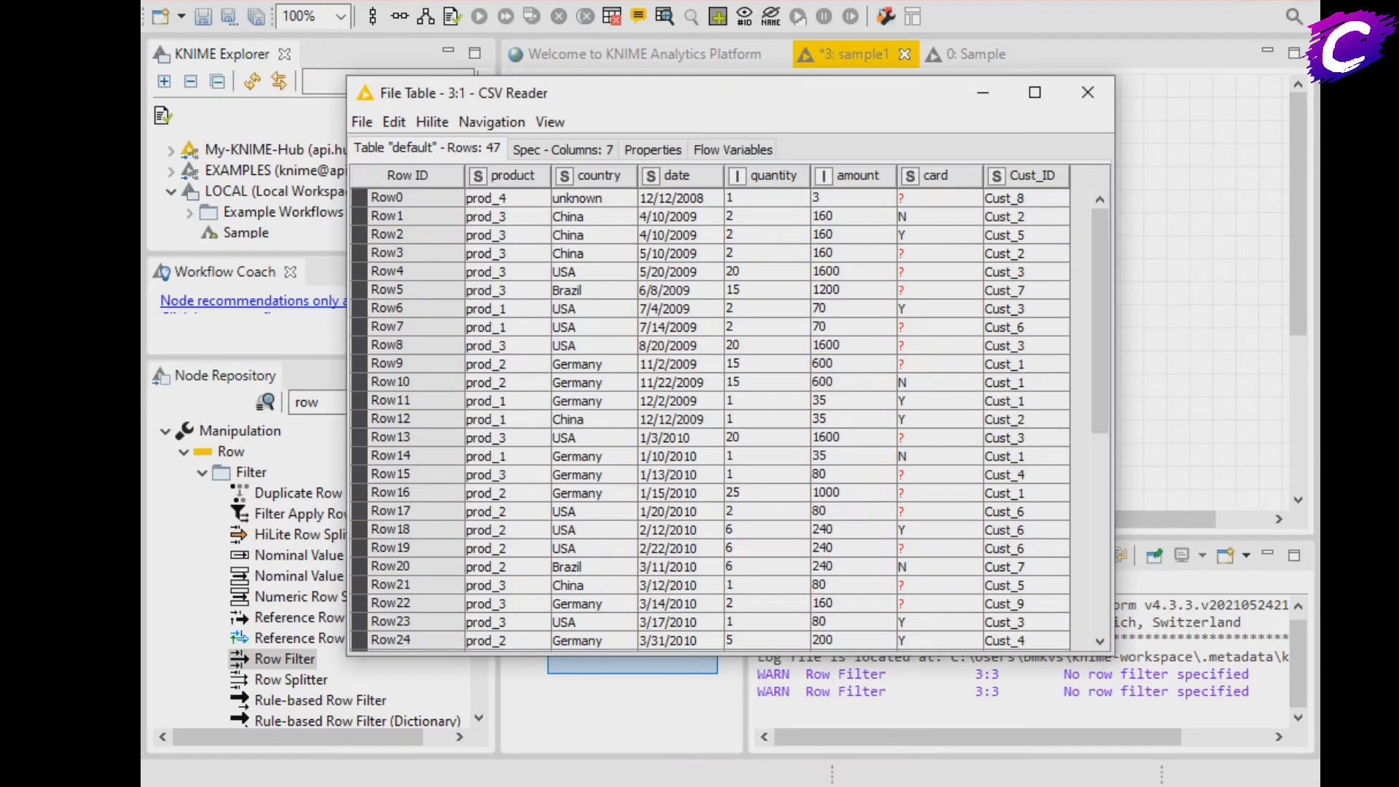
{"action": "left_click", "coordinate": [593, 198]}
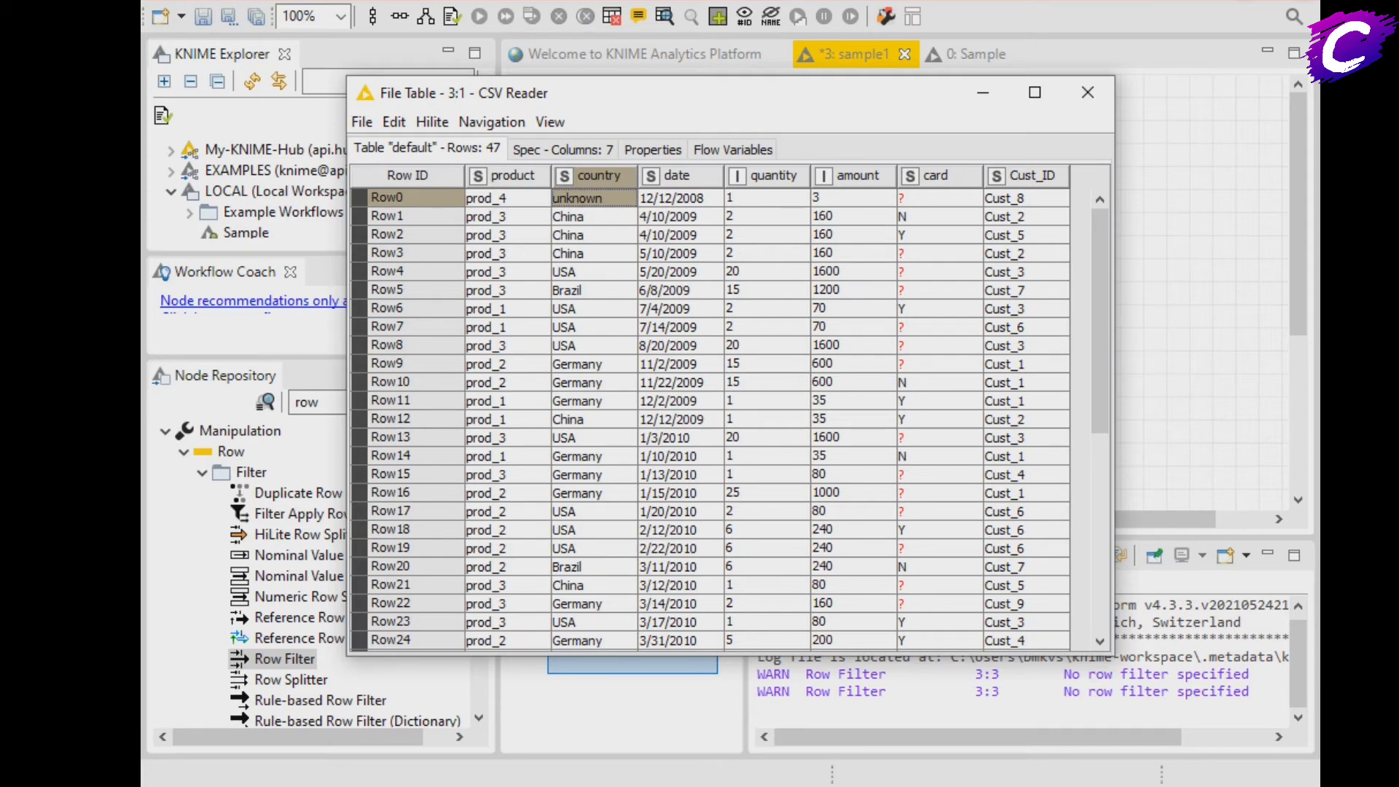
{"action": "scroll", "coordinate": [710, 418], "scroll_direction": "down", "scroll_amount": 7}
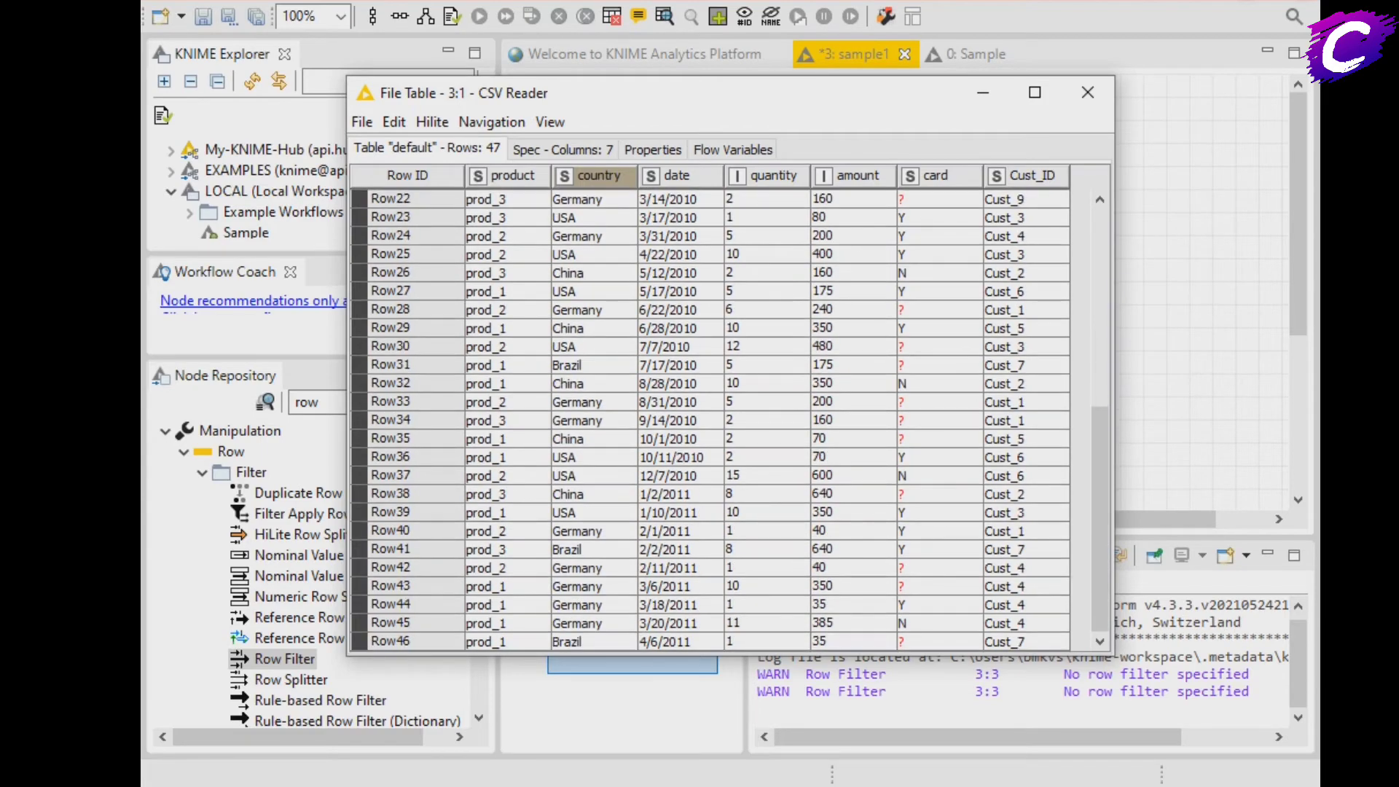
{"action": "left_click", "coordinate": [1088, 93]}
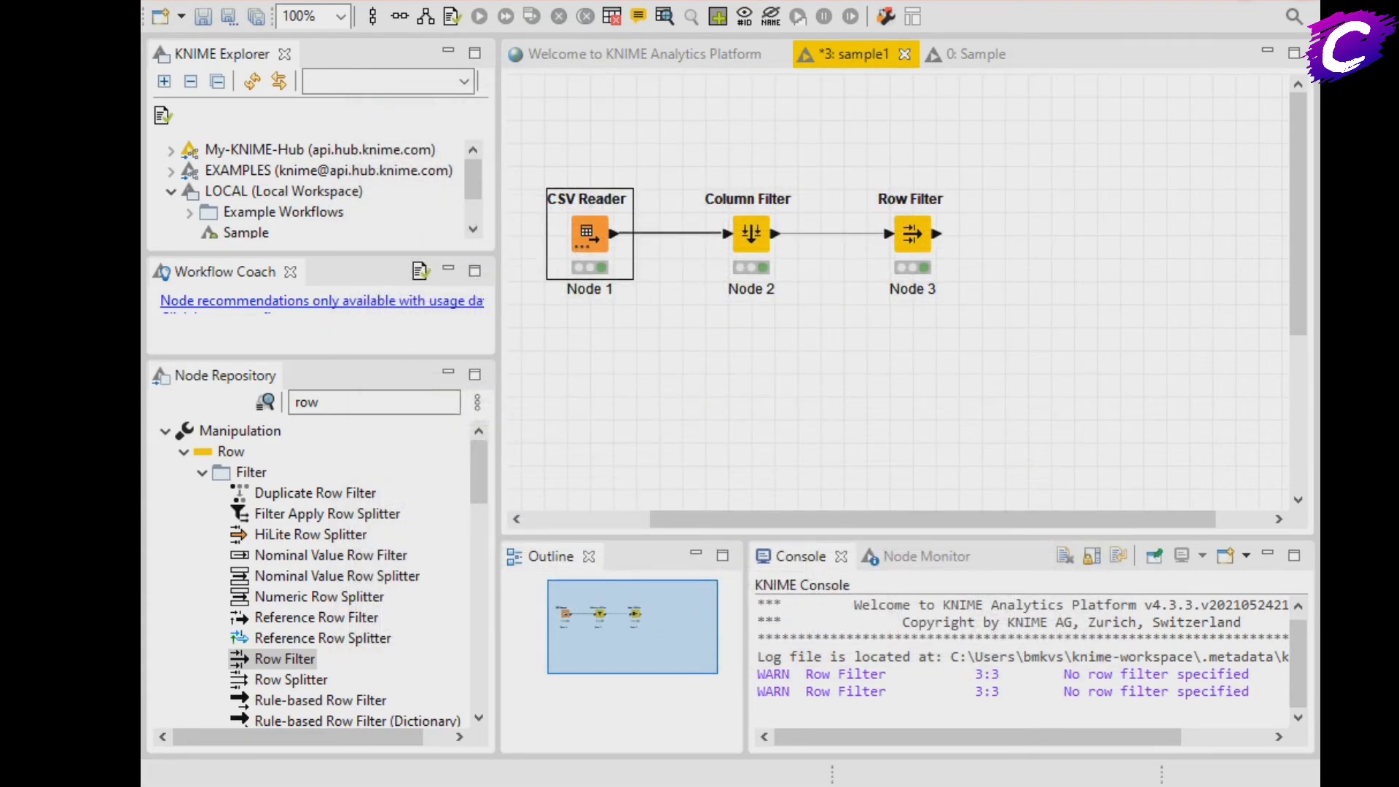
Step: Reopen the Row Filter's filtered table and check the country values in its first rows
{"action": "right_click", "coordinate": [912, 233]}
{"action": "left_click", "coordinate": [969, 761]}
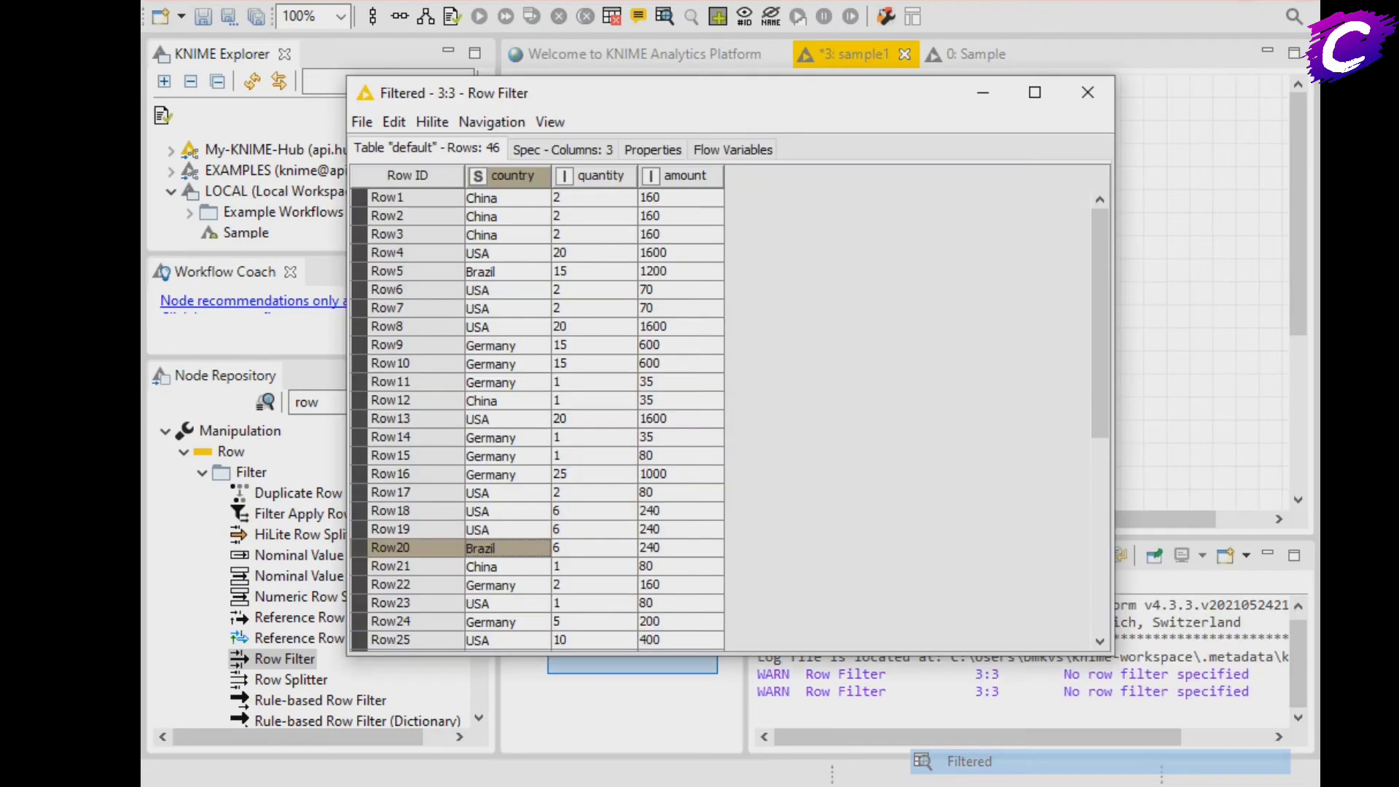
{"action": "left_click", "coordinate": [508, 198]}
{"action": "left_click", "coordinate": [508, 216]}
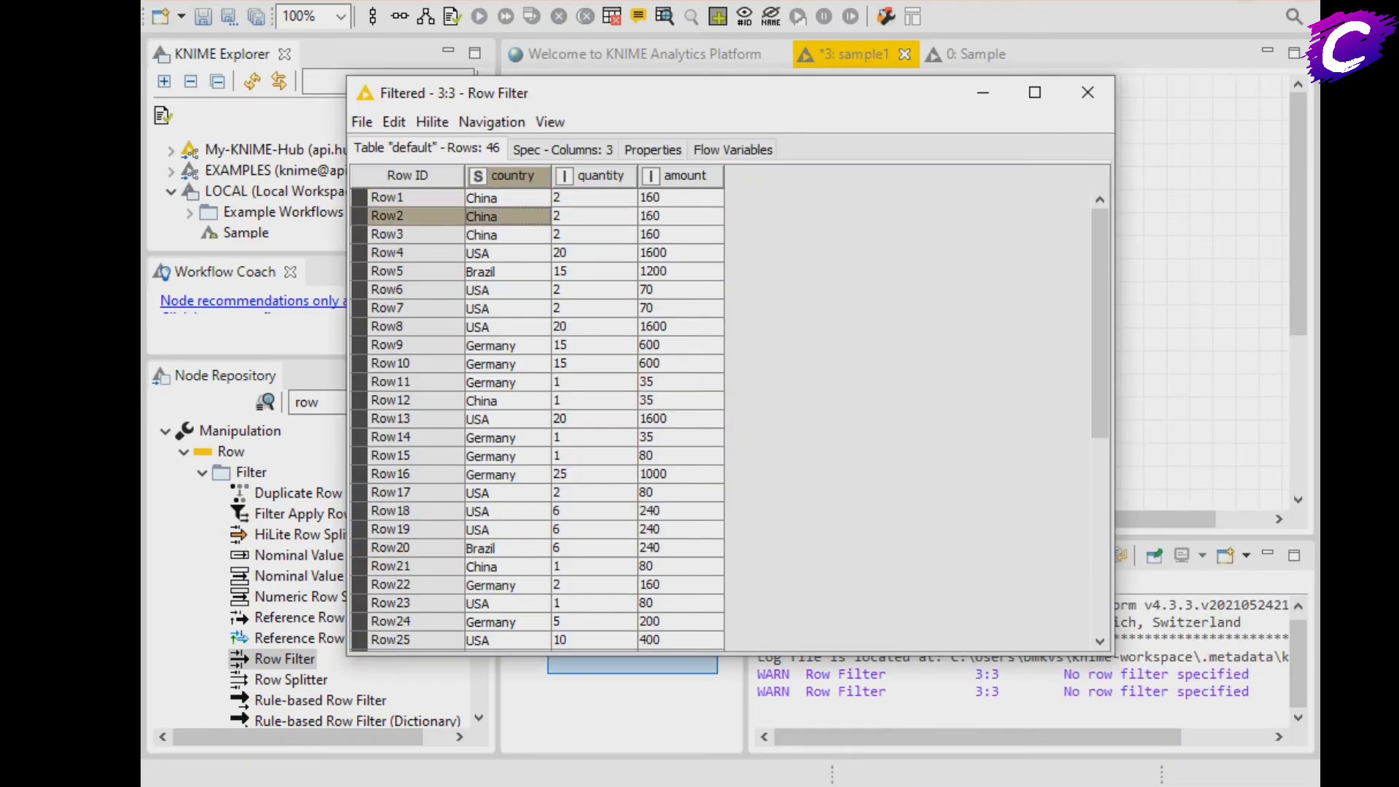
Step: Compare the country entries among the first eight rows of the Row Filter's output and close the table
{"action": "left_click", "coordinate": [508, 254]}
{"action": "left_click", "coordinate": [508, 327]}
{"action": "left_click", "coordinate": [507, 235]}
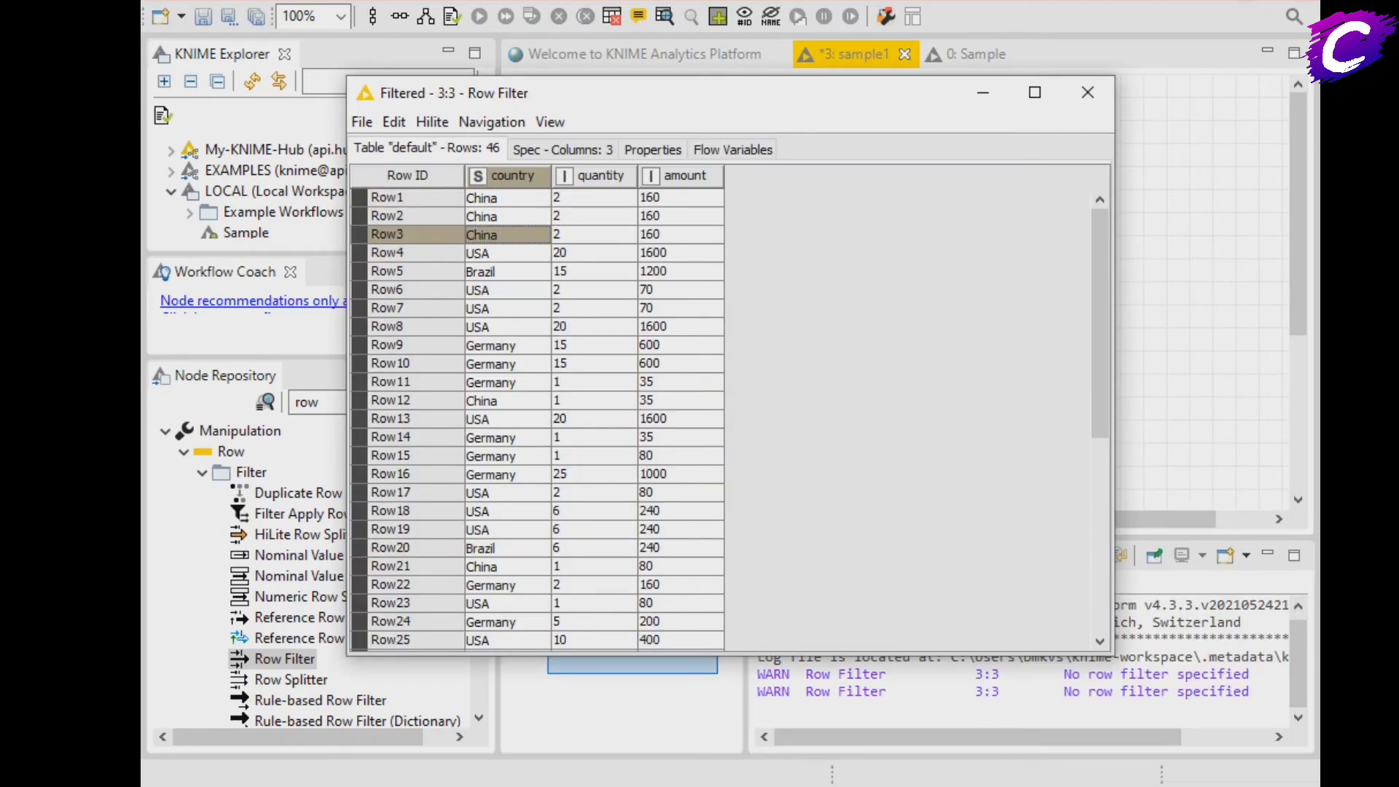
{"action": "left_click", "coordinate": [508, 198]}
{"action": "left_click", "coordinate": [1087, 92]}
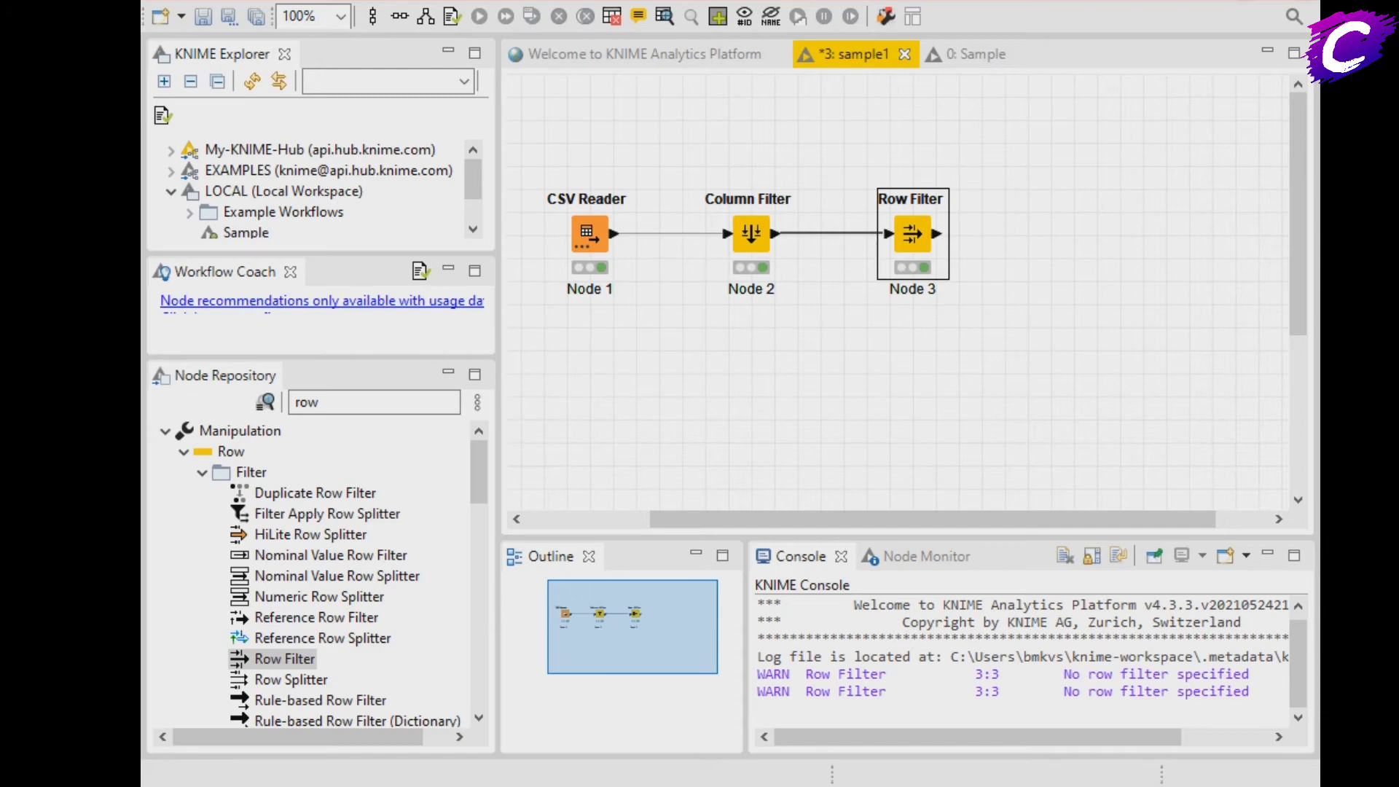
Step: Find the "chart" nodes, add a Stacked Area Chart and a Bar Chart to the workflow, and connect the Row Filter's output to both
{"action": "left_click_drag", "start_coordinate": [325, 403], "coordinate": [293, 403]}
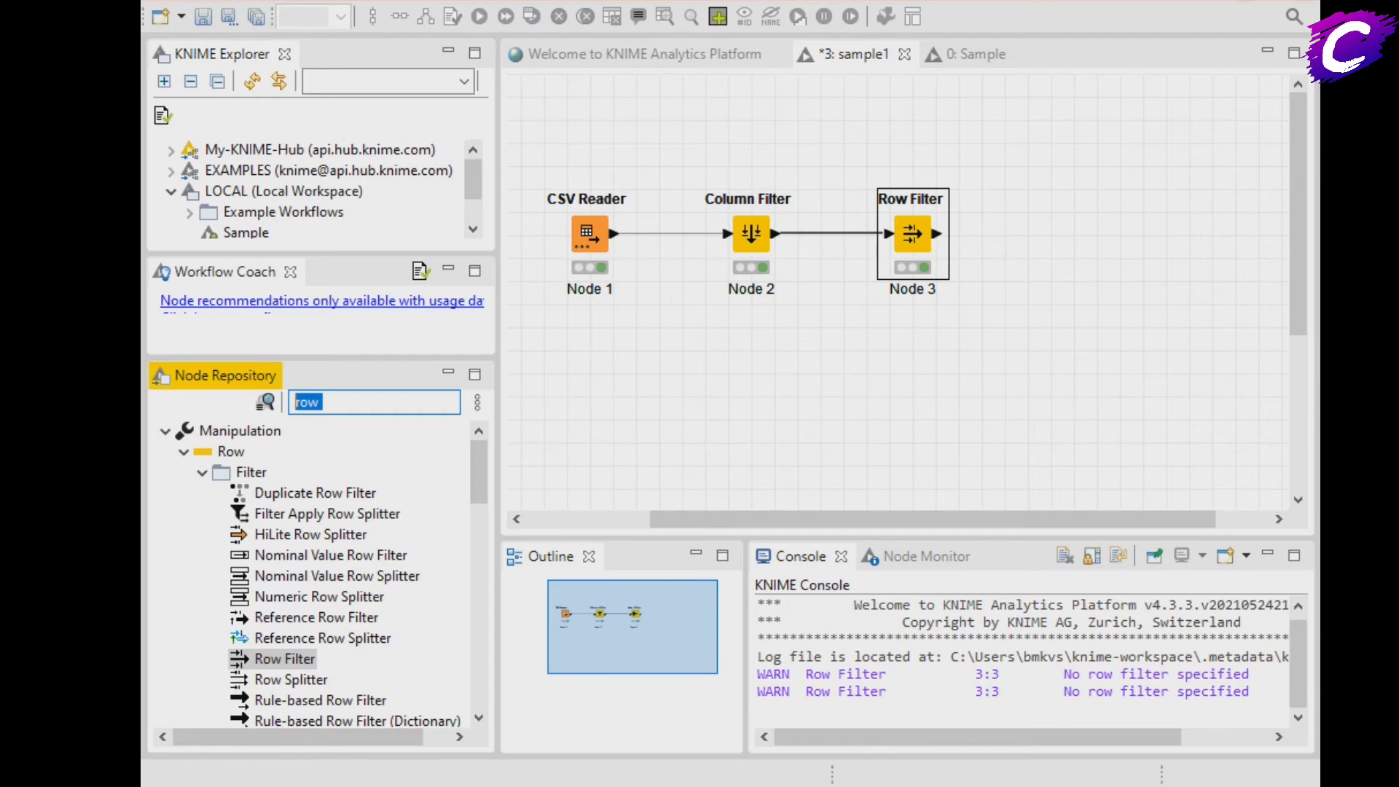
{"action": "type", "text": "chart"}
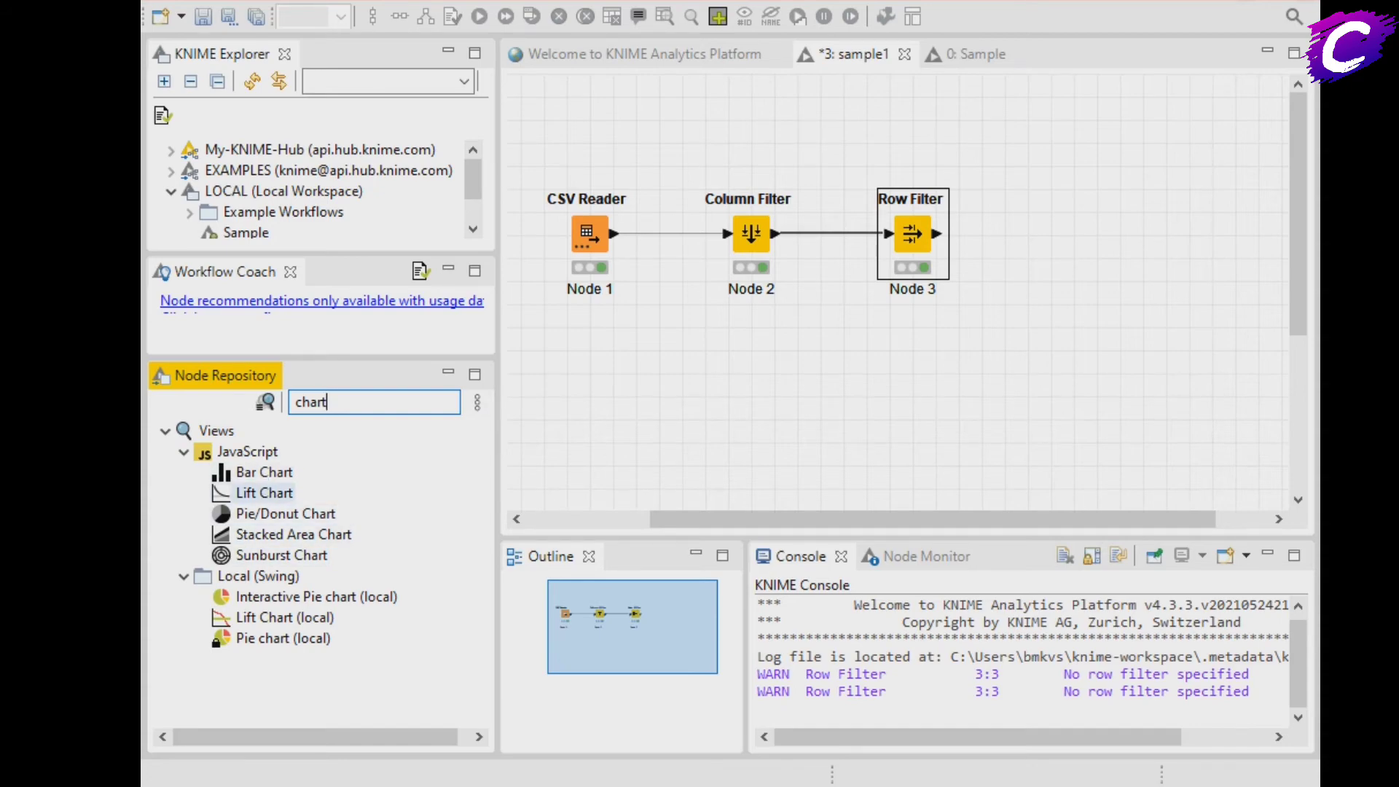
{"action": "left_click_drag", "start_coordinate": [291, 534], "coordinate": [1120, 218]}
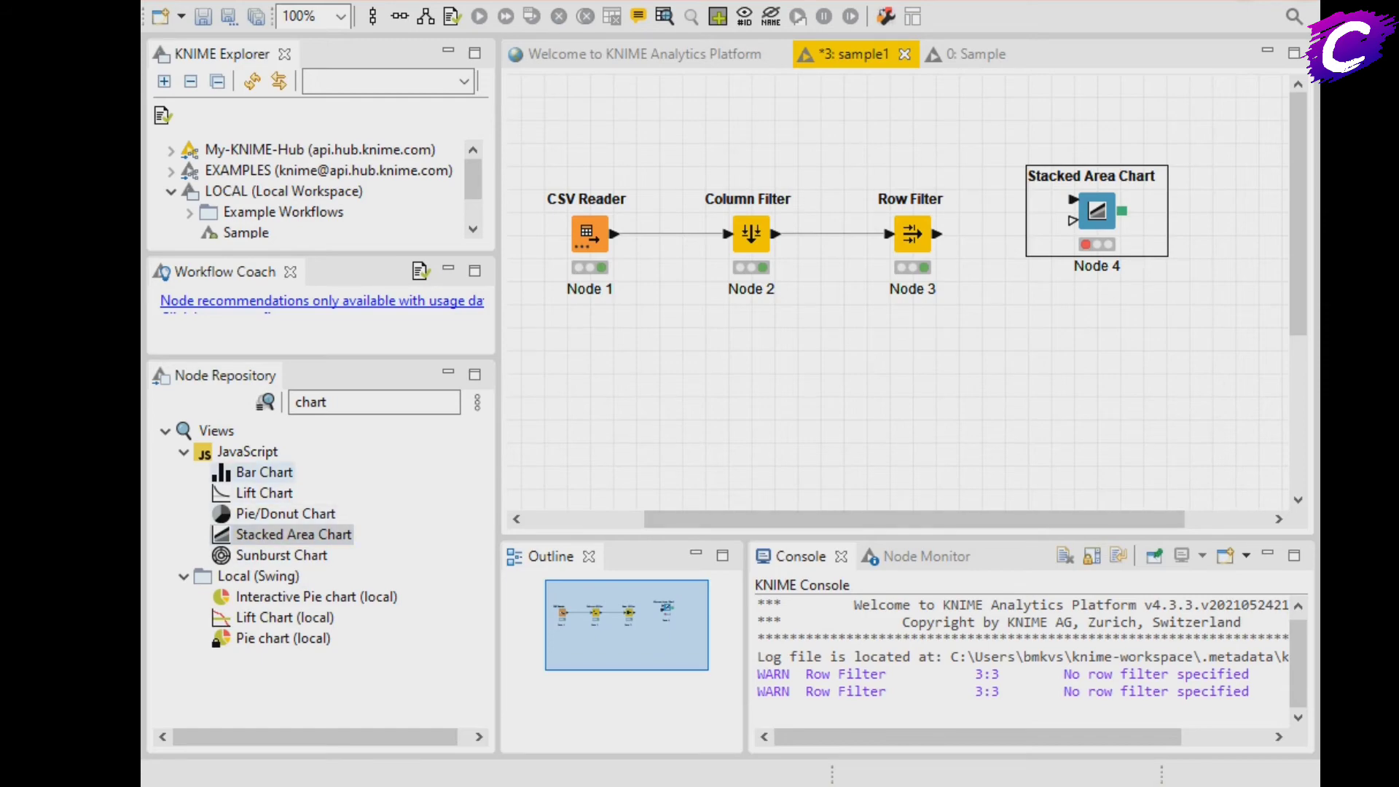
{"action": "left_click_drag", "start_coordinate": [264, 472], "coordinate": [1049, 373]}
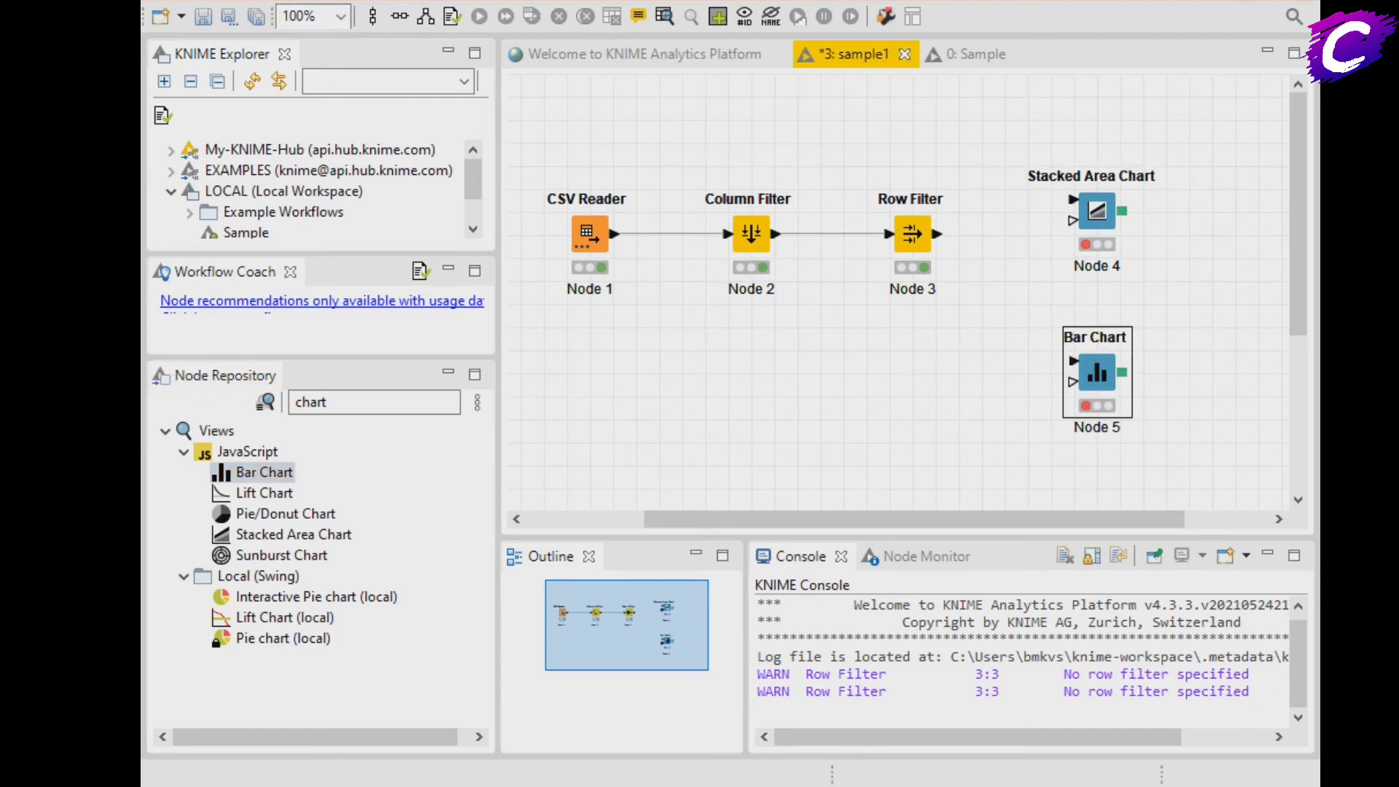
{"action": "left_click_drag", "start_coordinate": [937, 234], "coordinate": [1073, 199]}
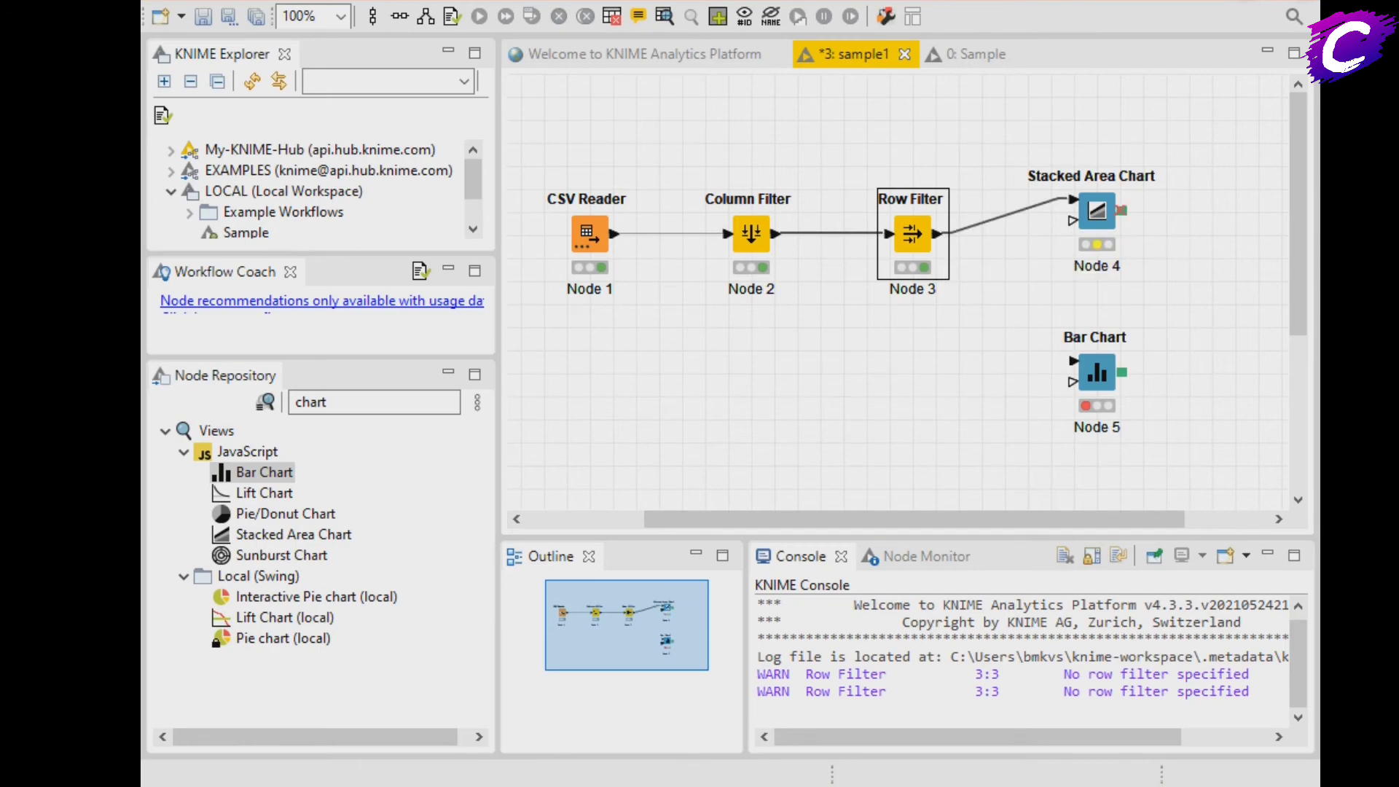
{"action": "left_click_drag", "start_coordinate": [938, 233], "coordinate": [1073, 360]}
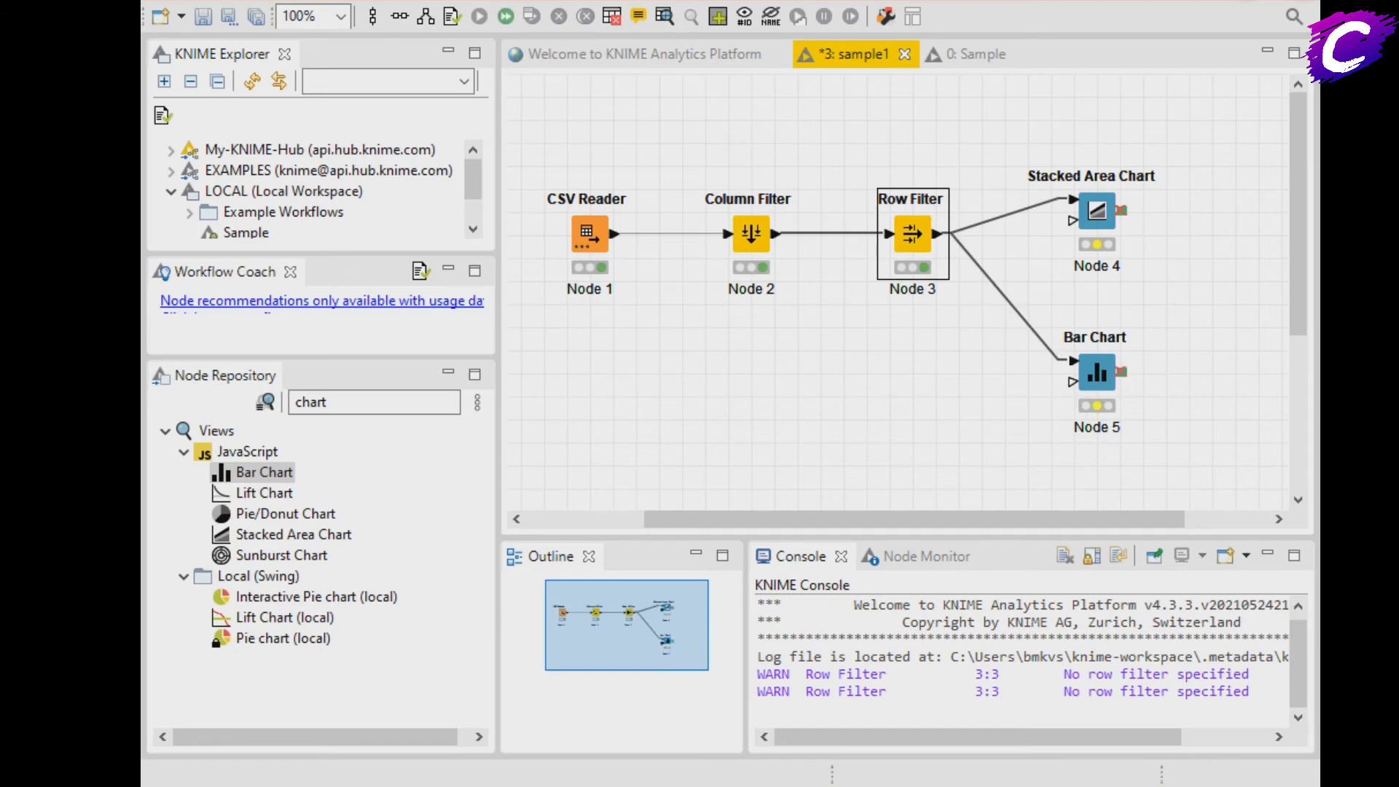
Step: Configure the Stacked Area Chart node to use country as the x-axis column
{"action": "right_click", "coordinate": [1096, 210]}
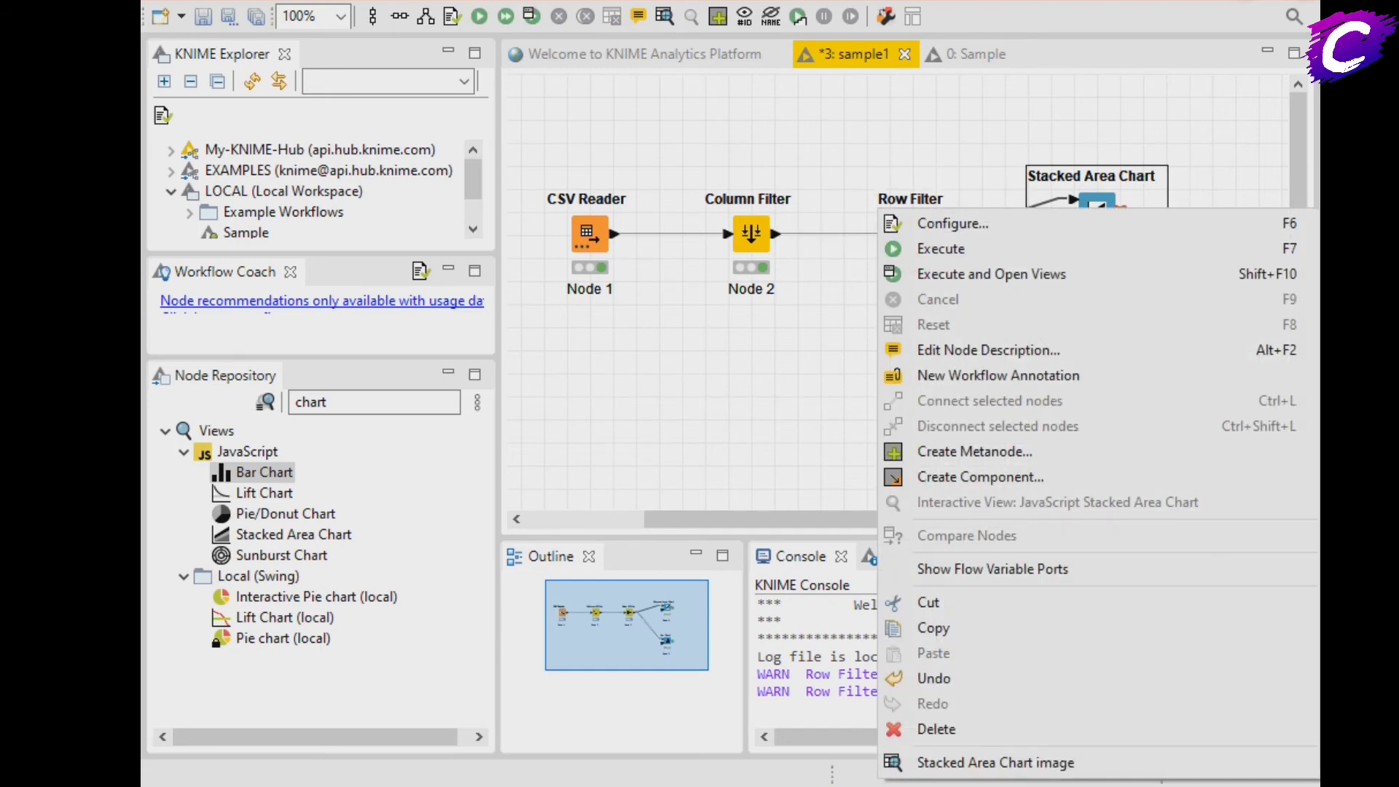
{"action": "key", "text": "Return"}
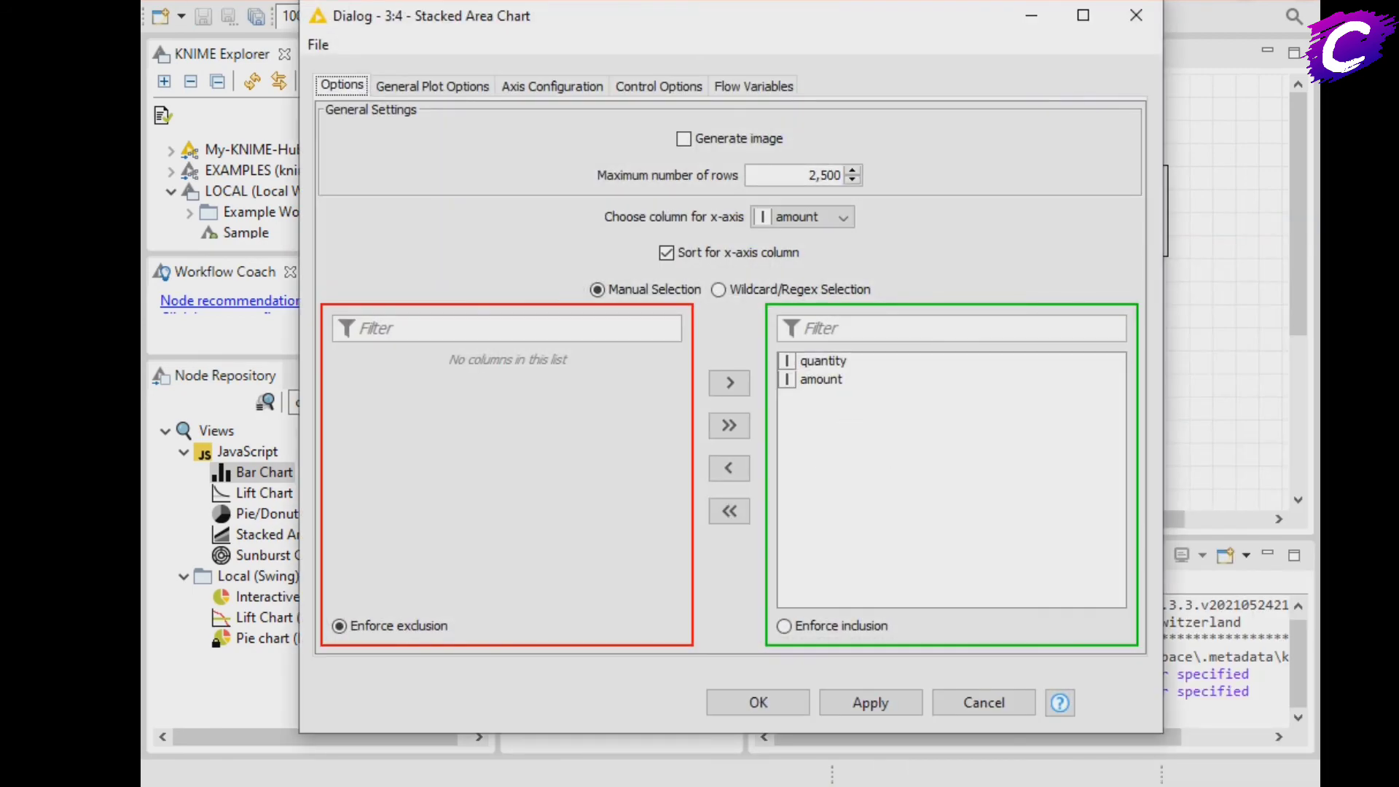
{"action": "left_click", "coordinate": [803, 217]}
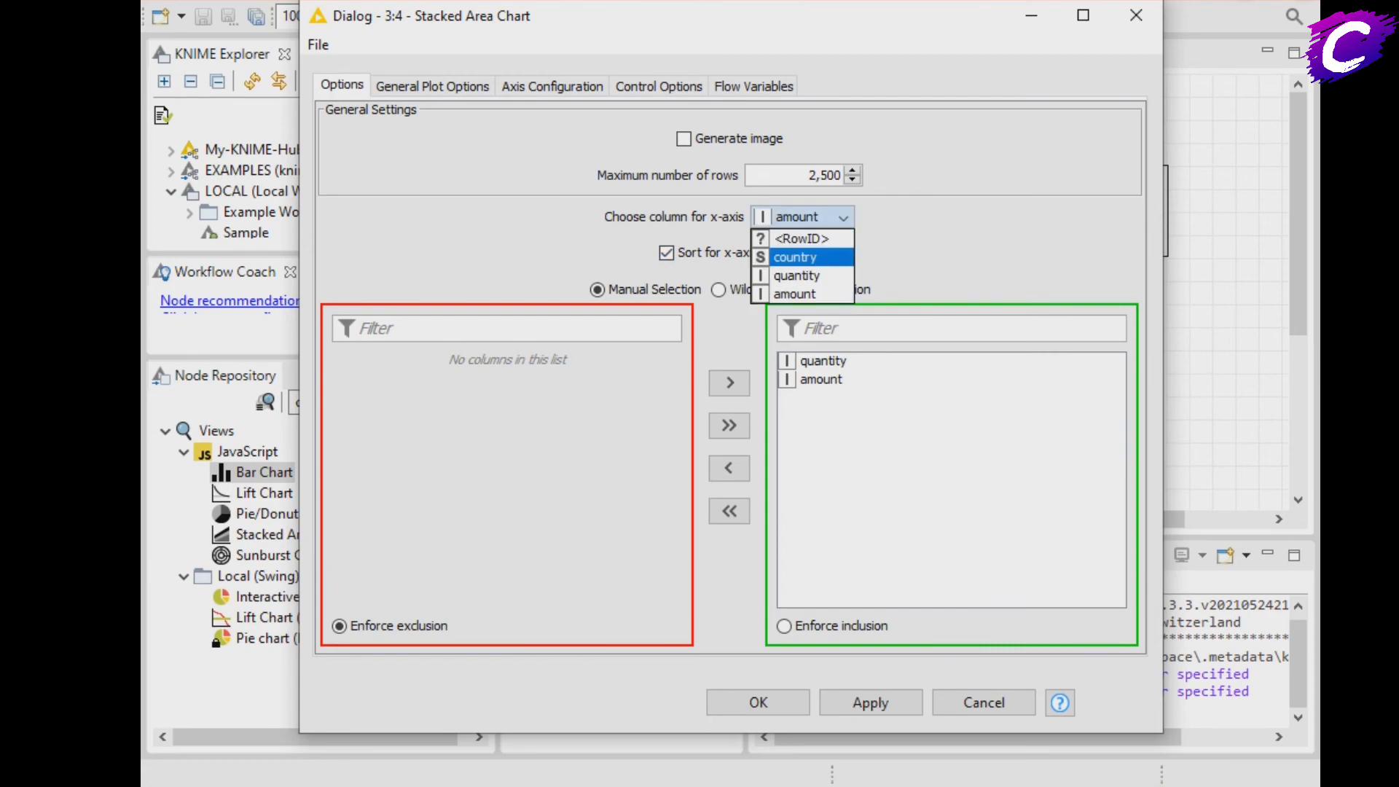
{"action": "left_click", "coordinate": [796, 257]}
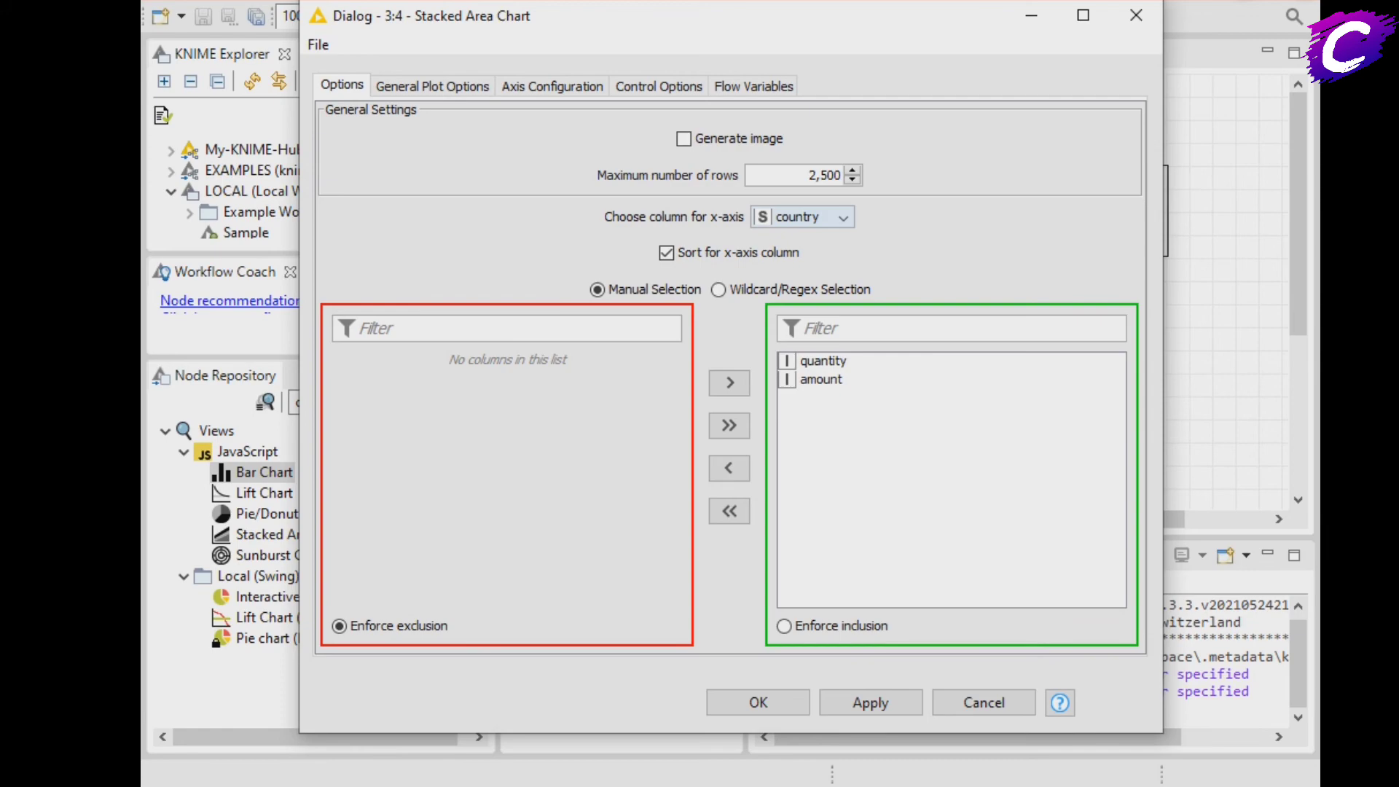
{"action": "left_click", "coordinate": [758, 702]}
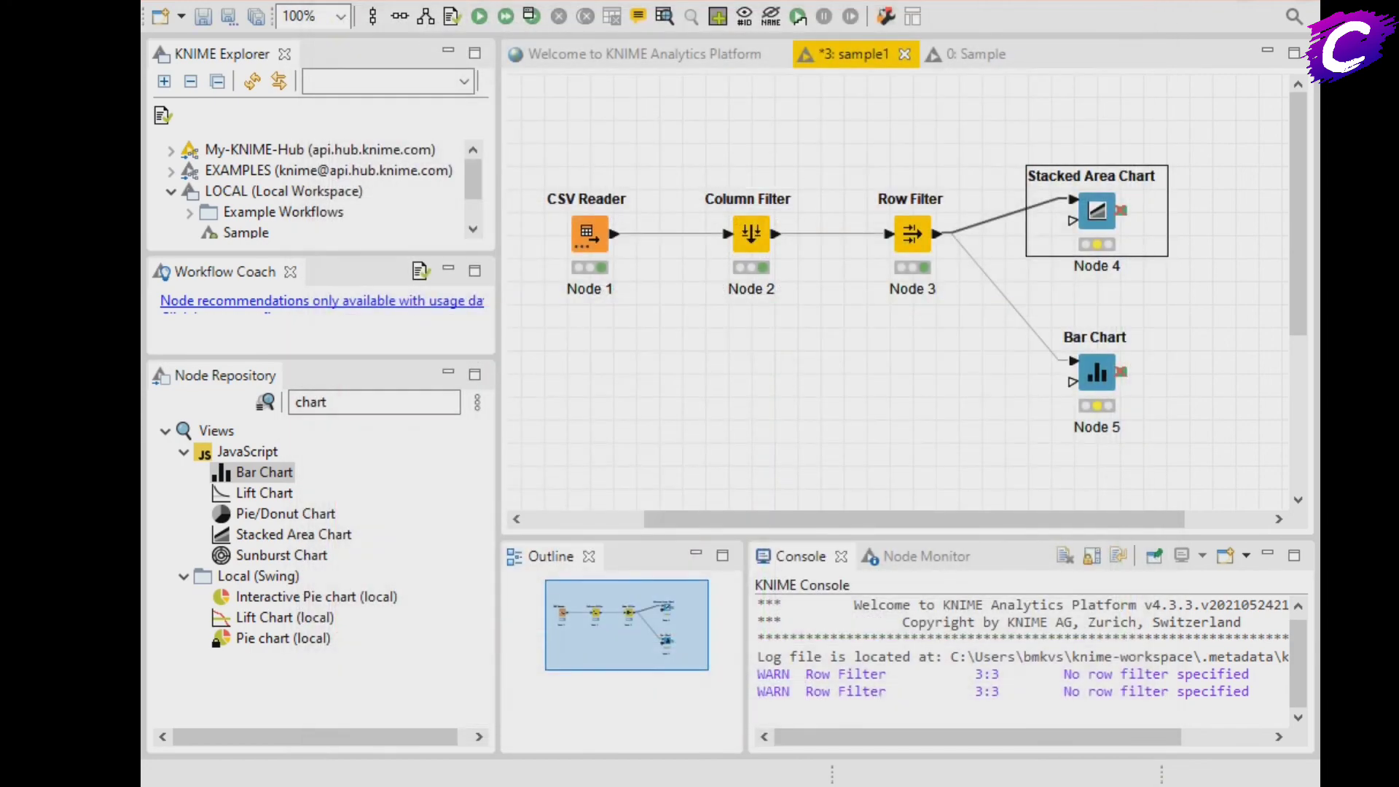
{"action": "right_click", "coordinate": [1096, 209]}
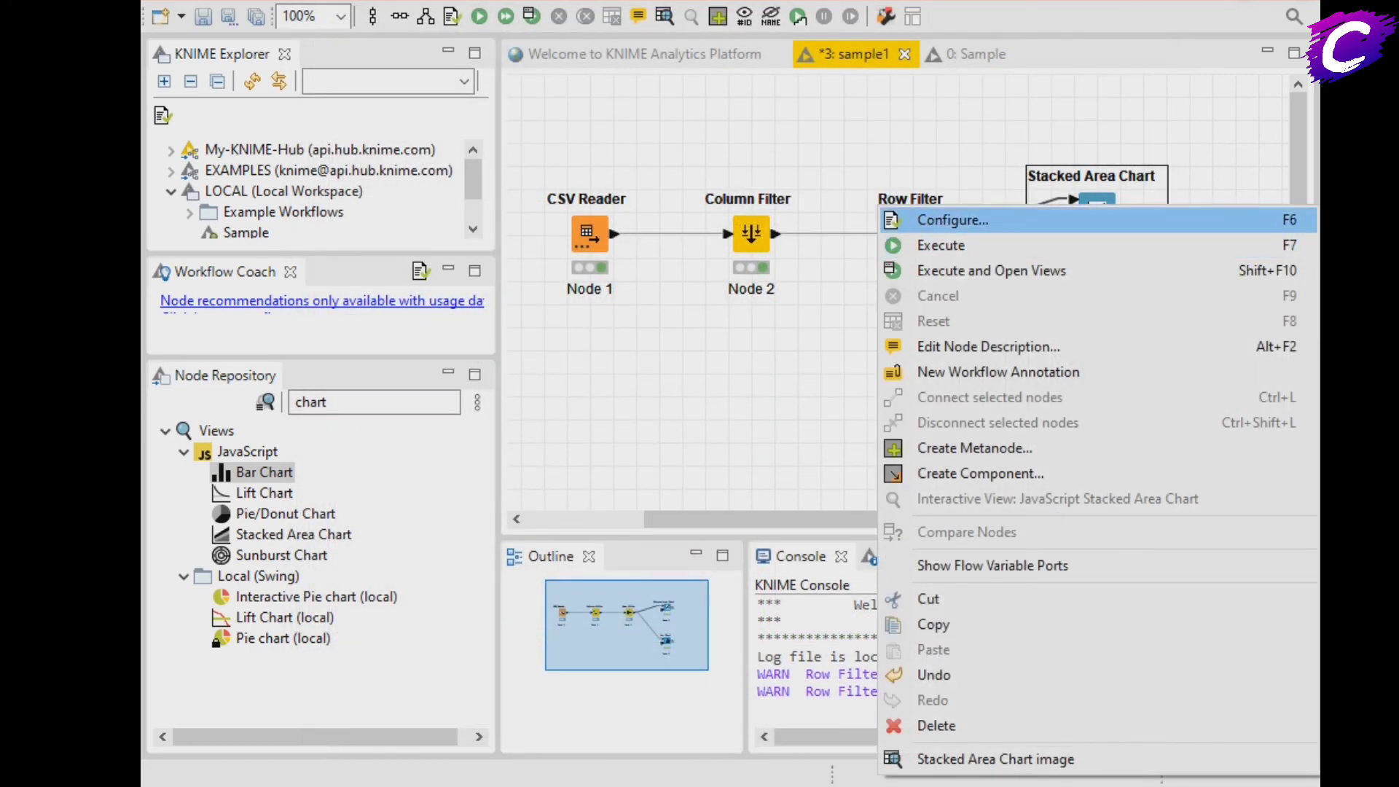
{"action": "left_click", "coordinate": [947, 219]}
{"action": "left_click", "coordinate": [1135, 15]}
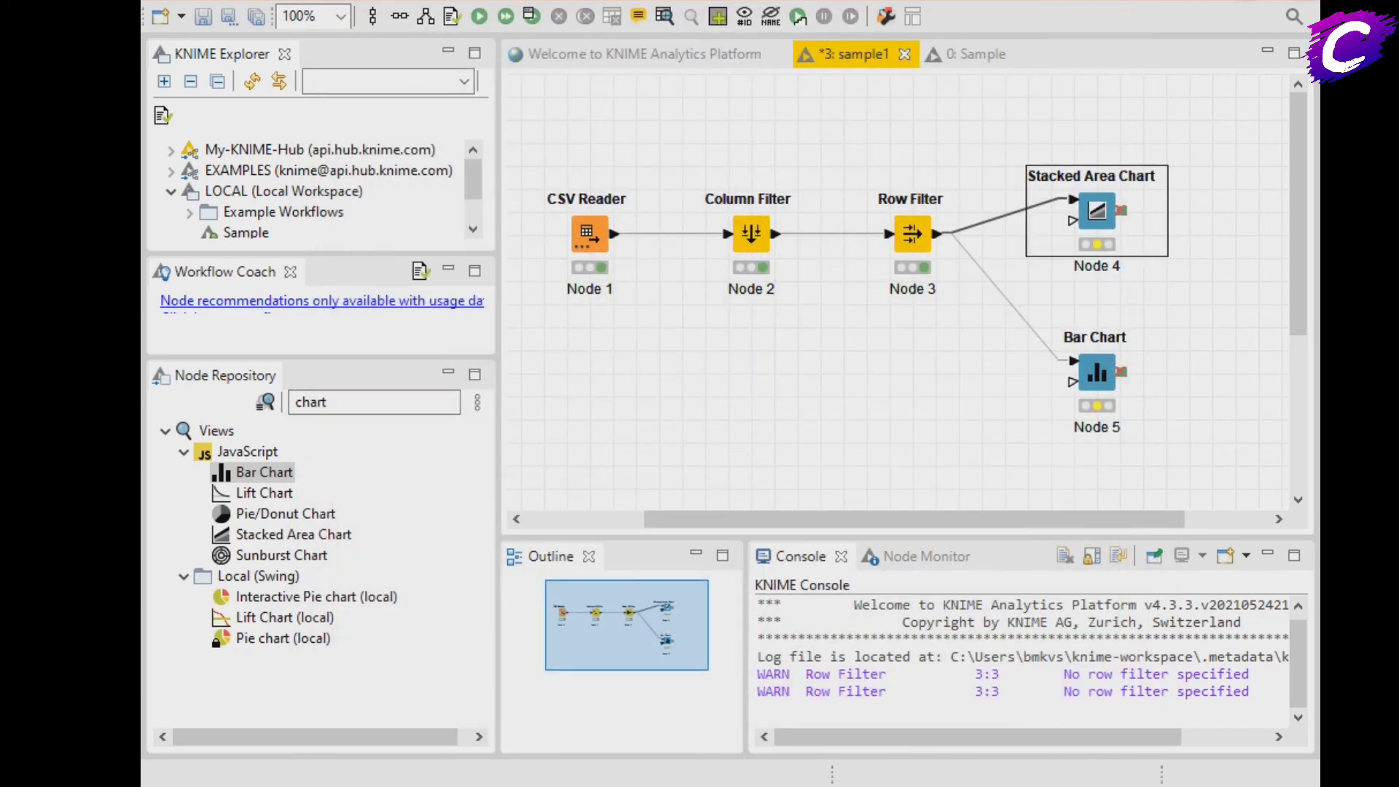
Step: Execute the Stacked Area Chart node and open its view
{"action": "right_click", "coordinate": [1096, 211]}
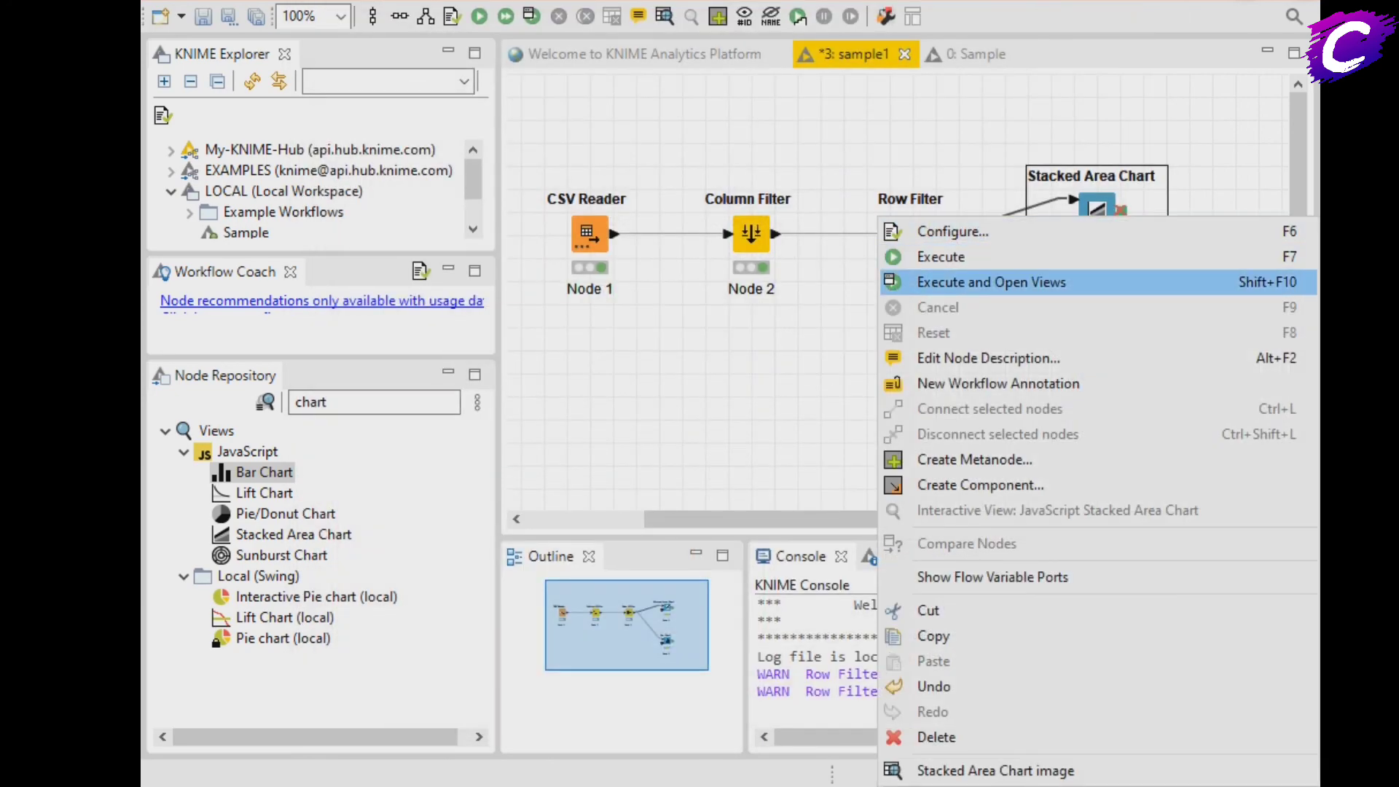
{"action": "left_click", "coordinate": [991, 282]}
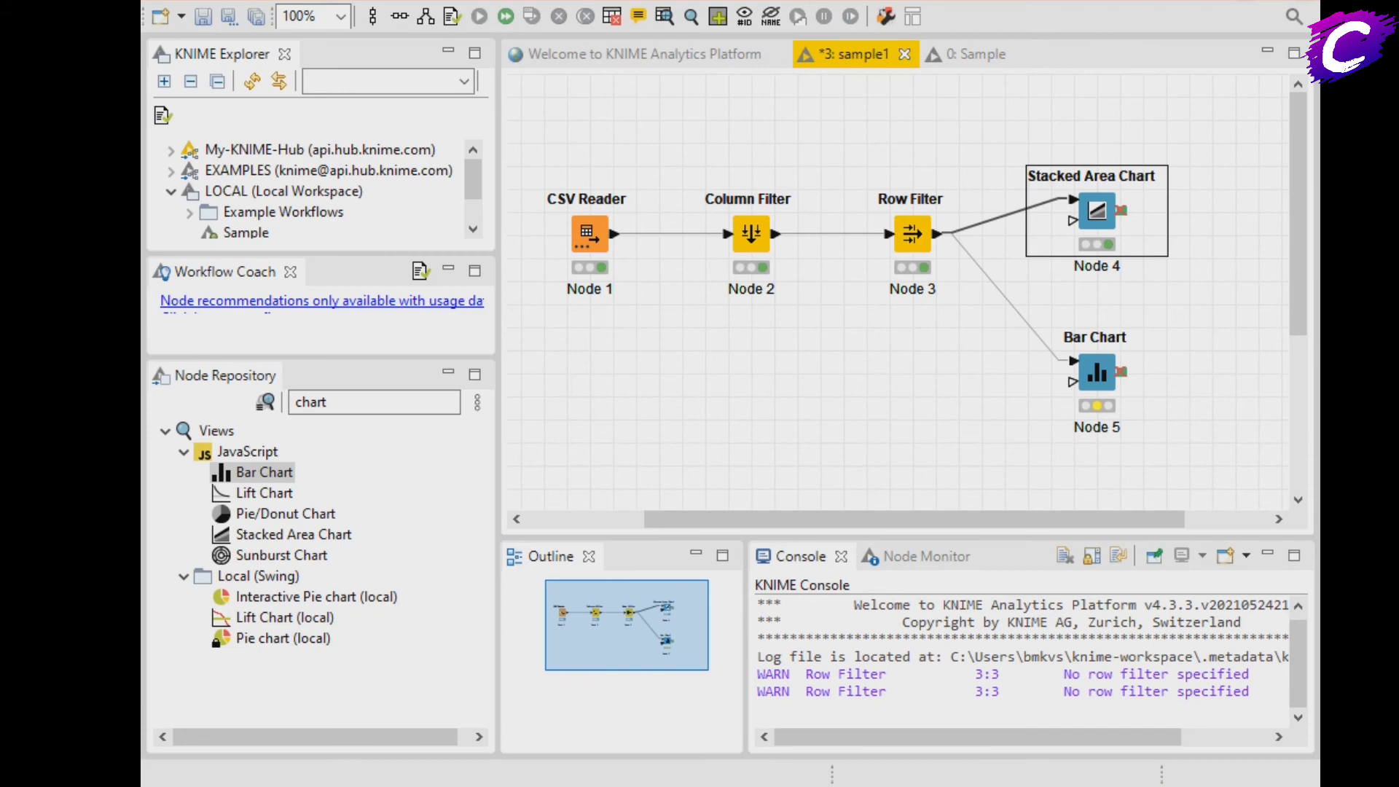